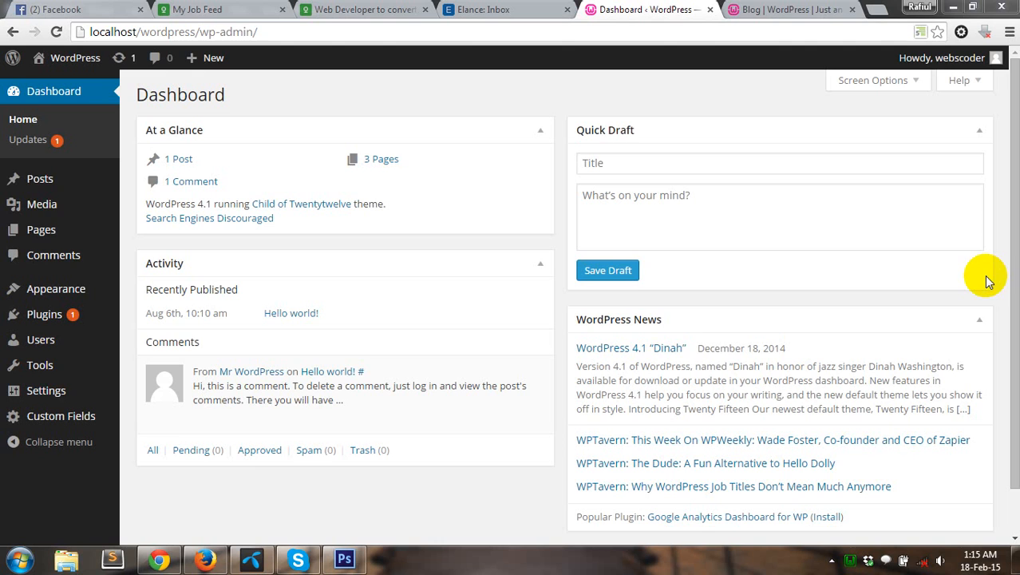
Step: Glance at the blog page, then return to the dashboard and open Plugins > Add New
click(756, 8)
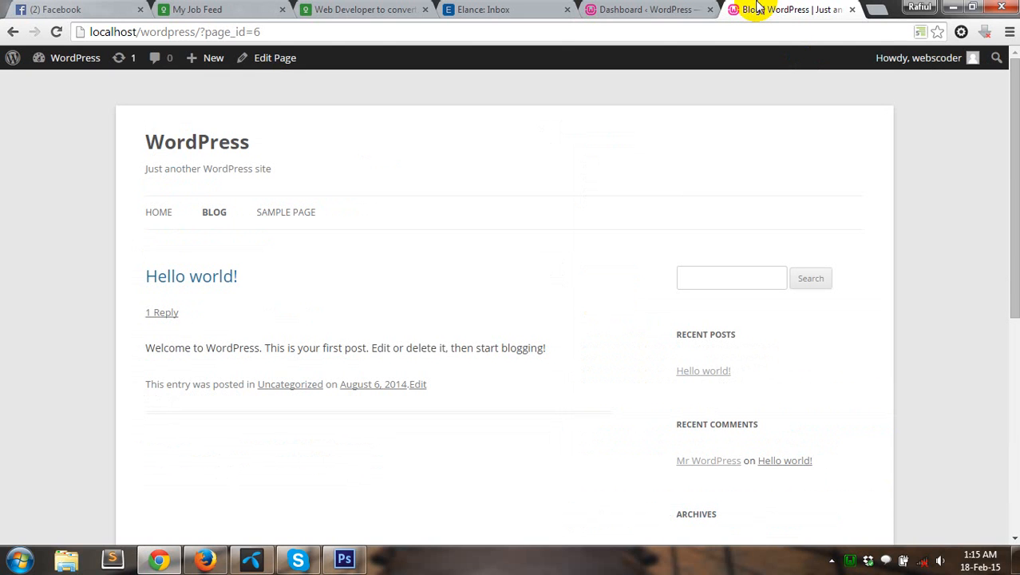
click(666, 9)
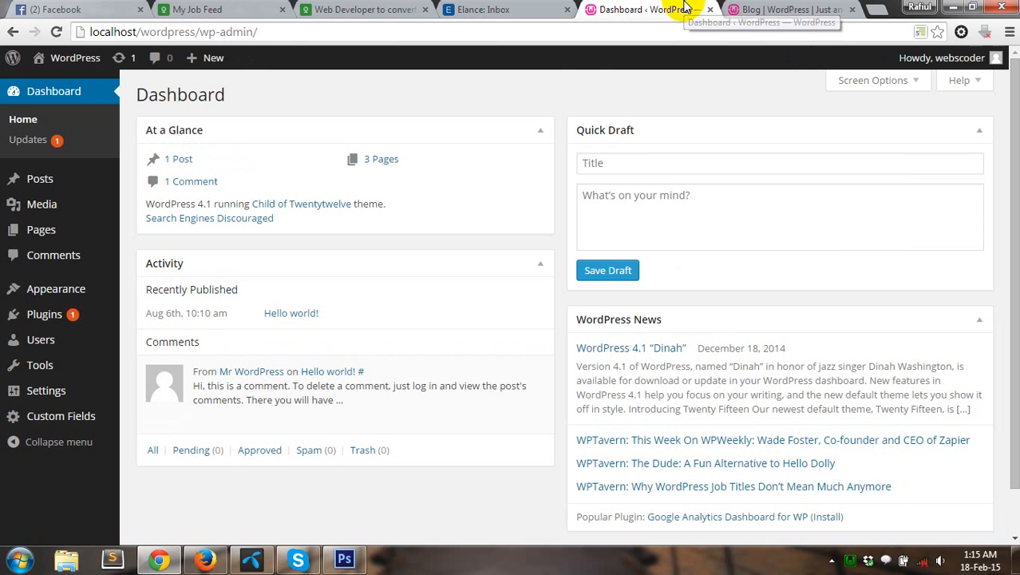
mouse_move(42, 319)
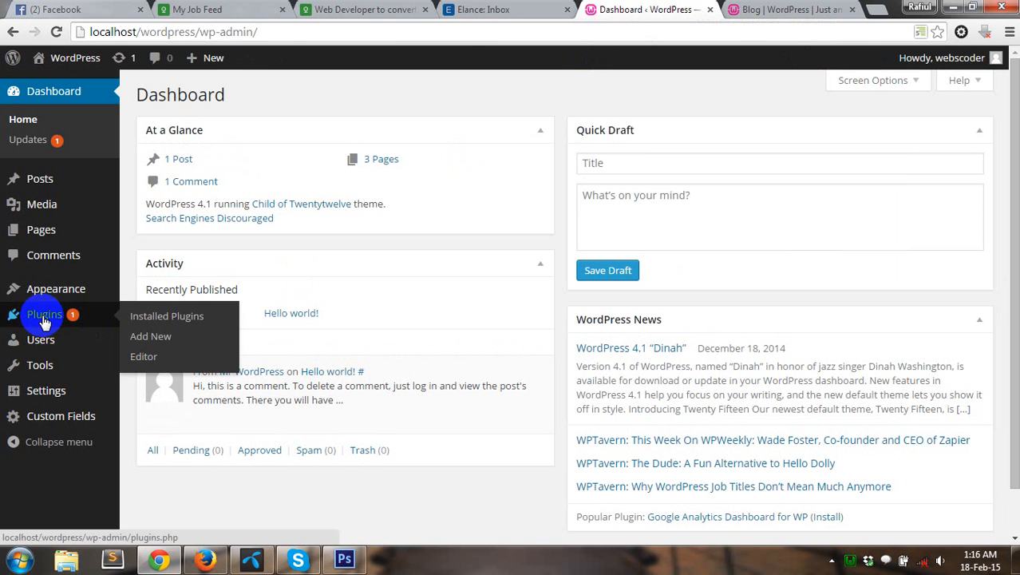
click(142, 335)
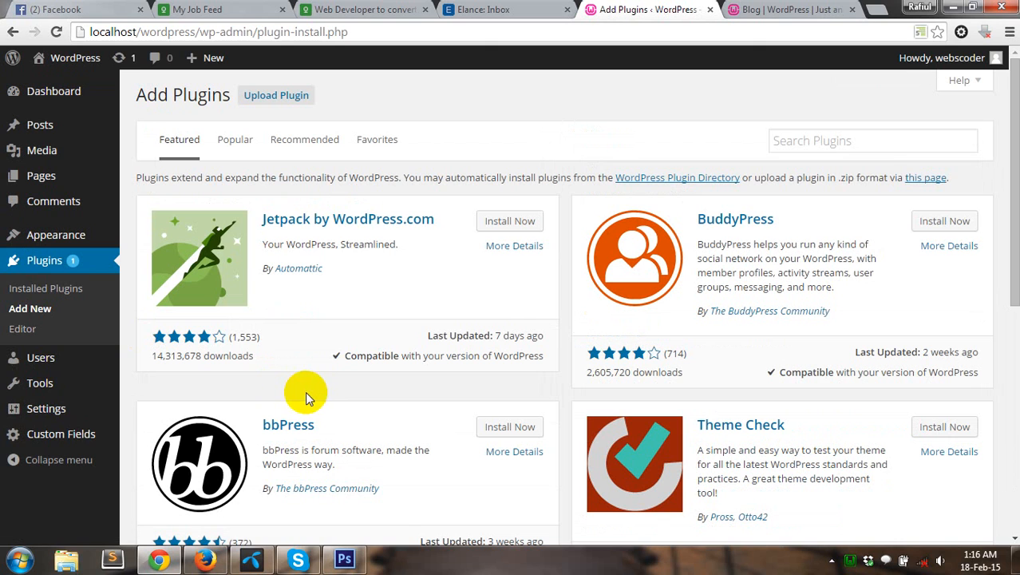
Step: Search the plugin directory for 'contact form 7' and scroll through the results
click(866, 143)
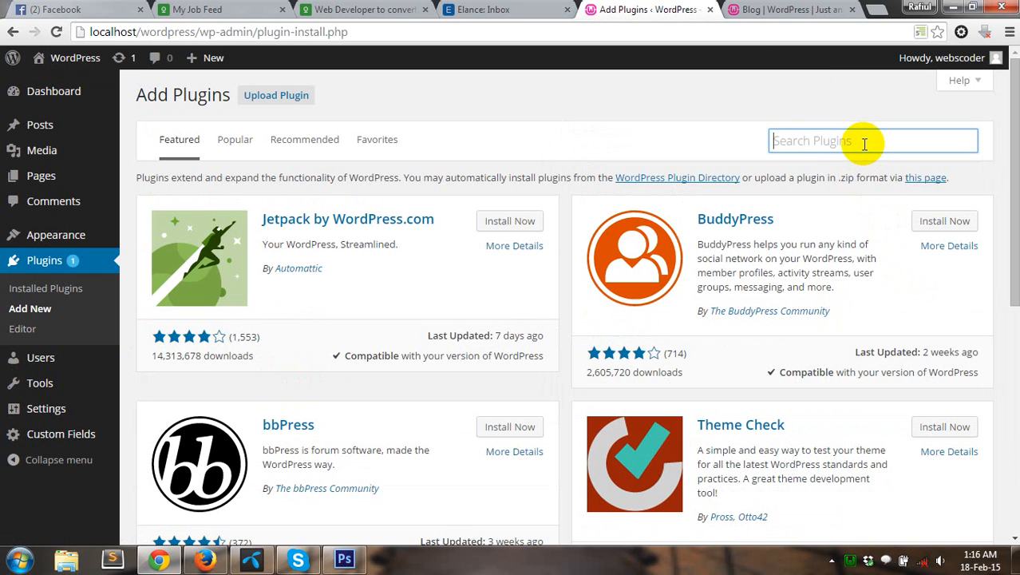
text(con)
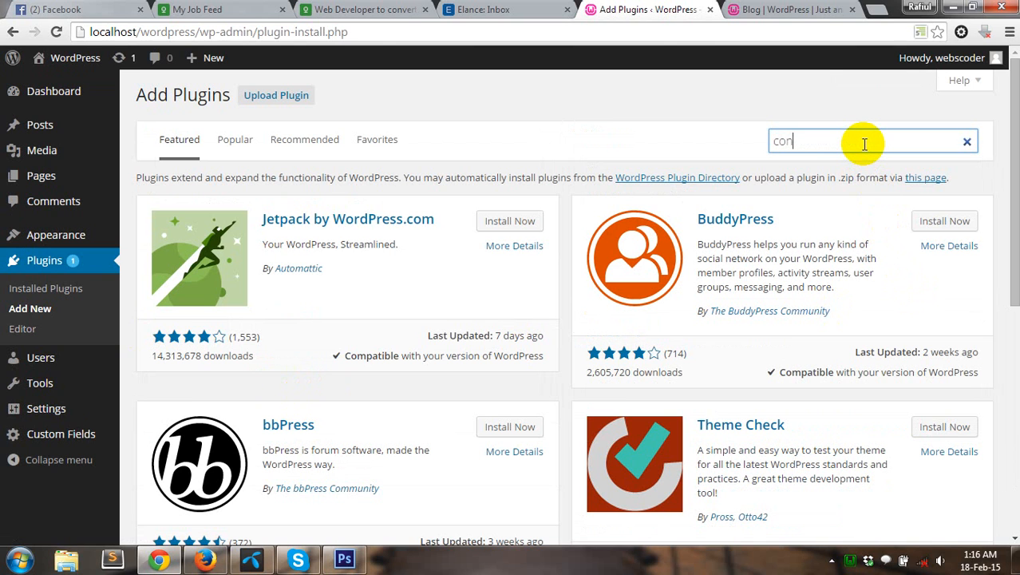
text(tact form 7)
key(Return)
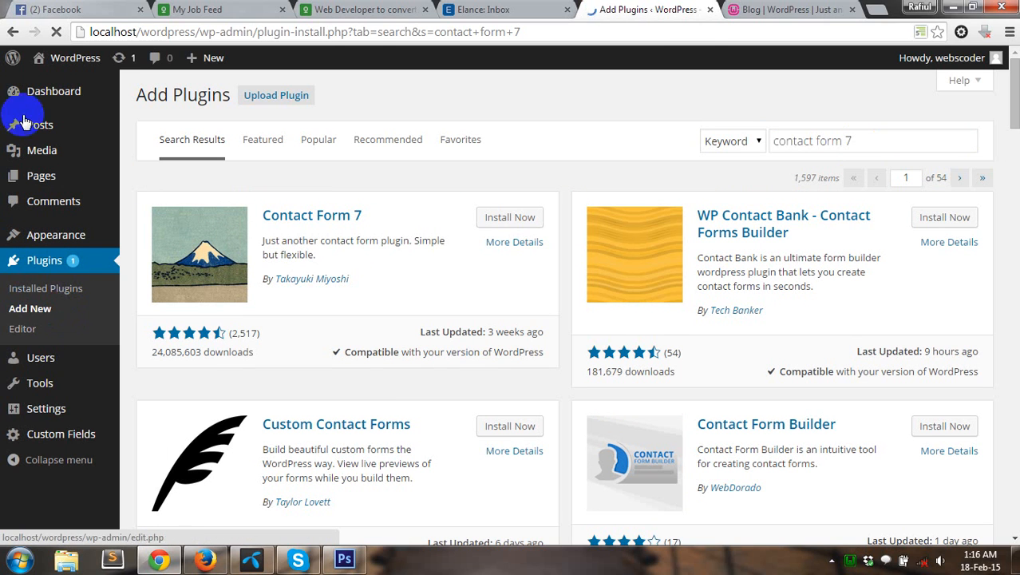
mouse_move(48, 242)
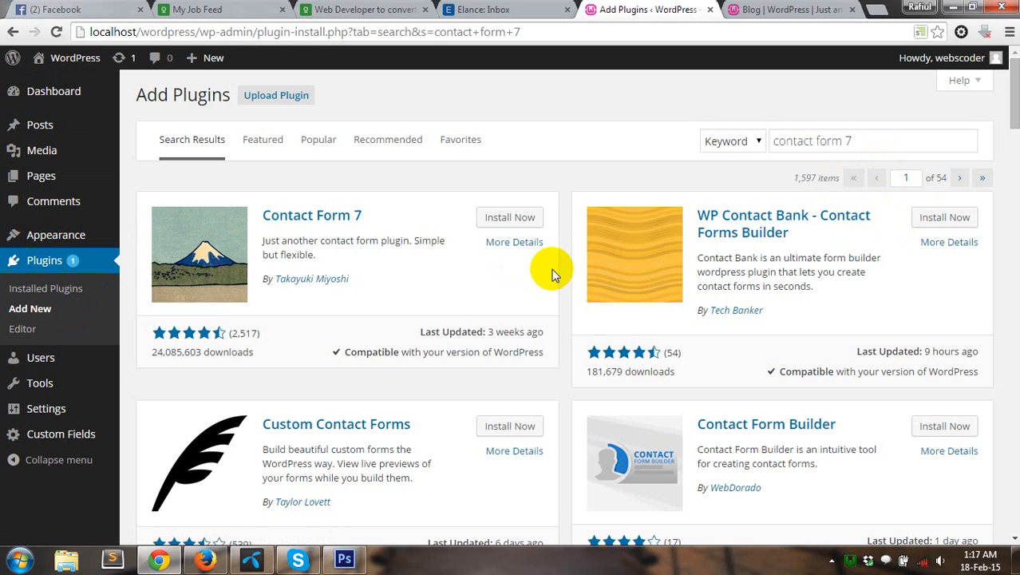
click(911, 148)
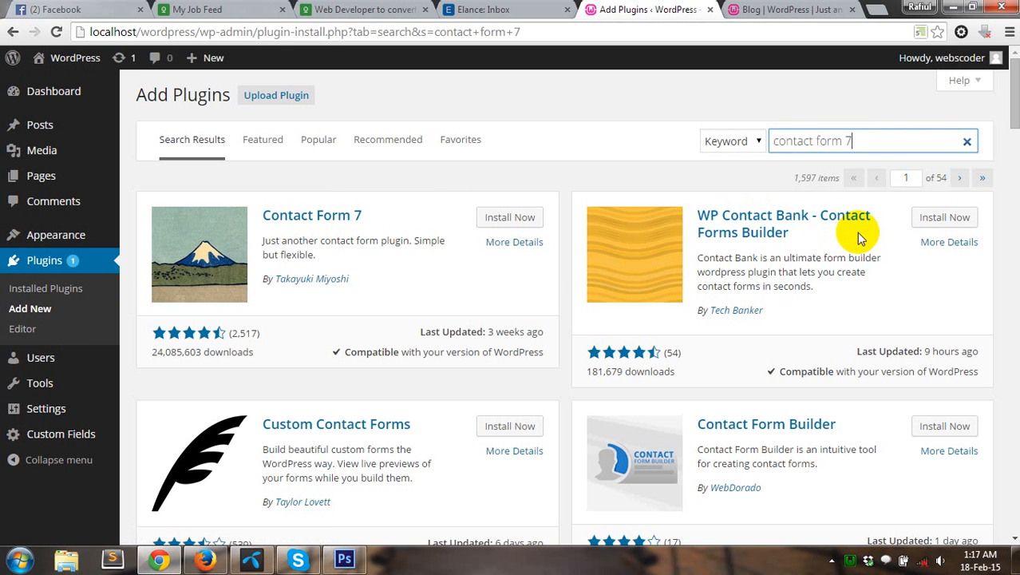
scroll(855, 240, down, 2)
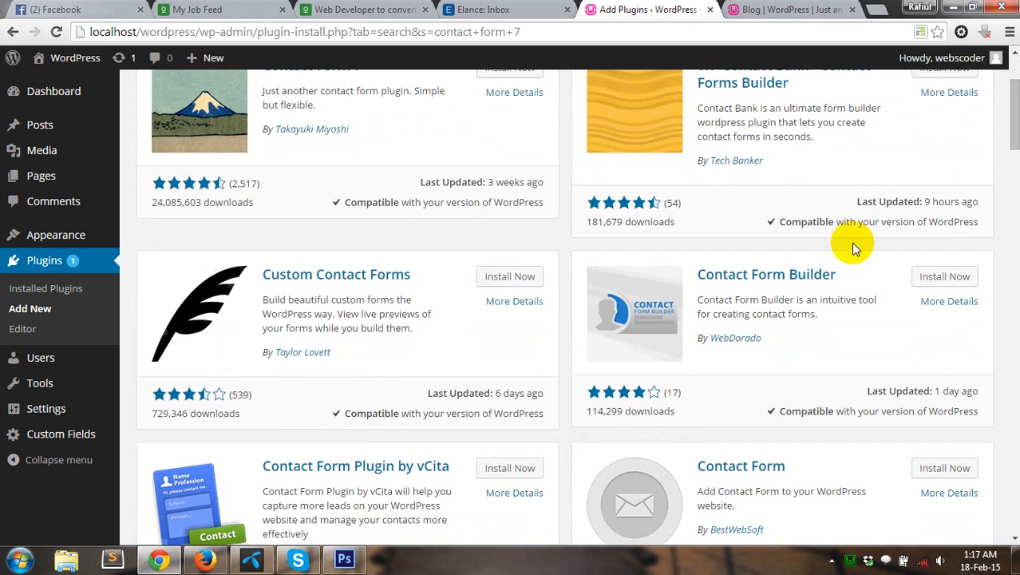
scroll(854, 248, down, 2)
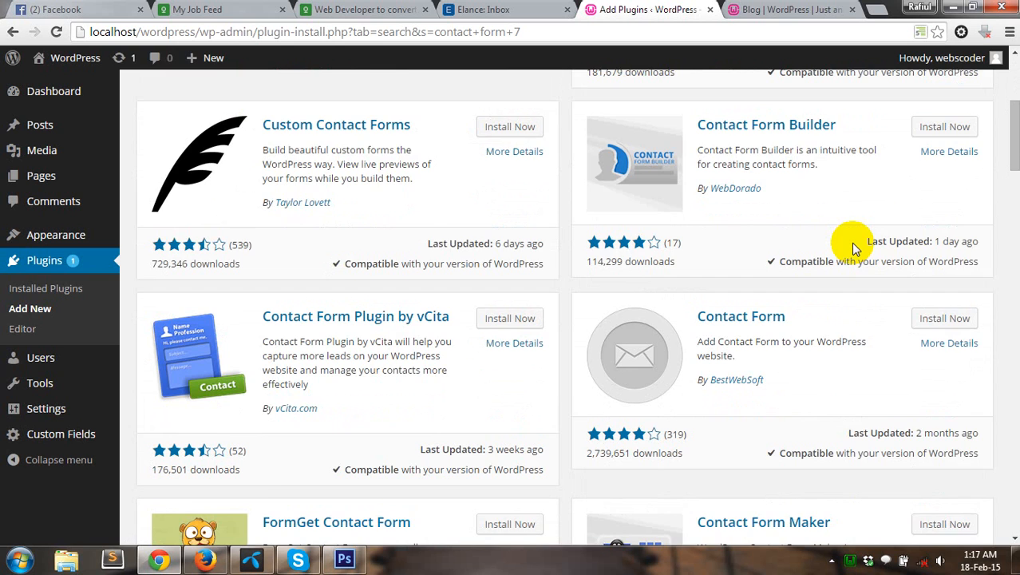
scroll(854, 246, down, 2)
scroll(655, 256, down, 4)
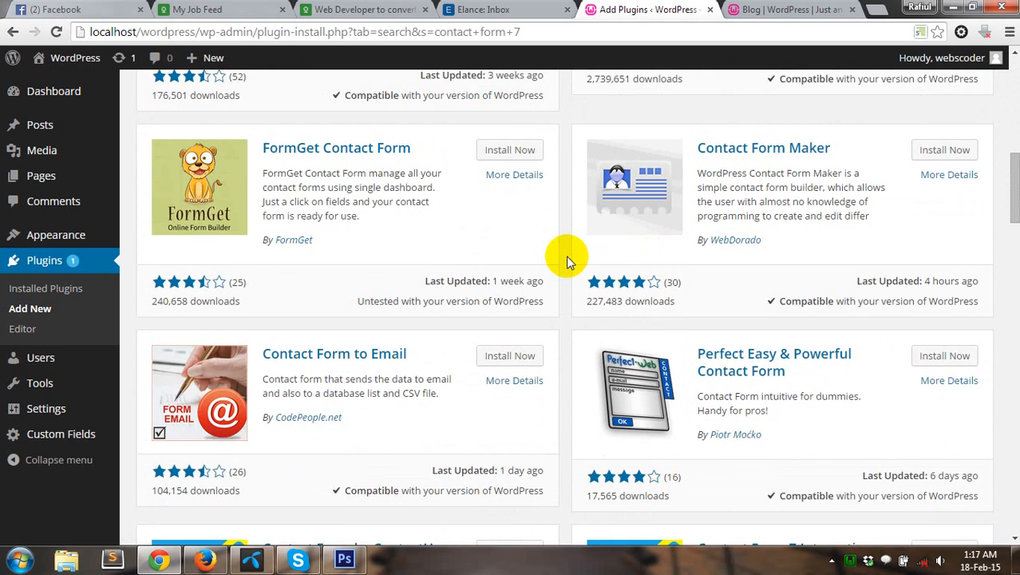
scroll(569, 260, down, 3)
scroll(570, 257, up, 9)
scroll(569, 256, up, 3)
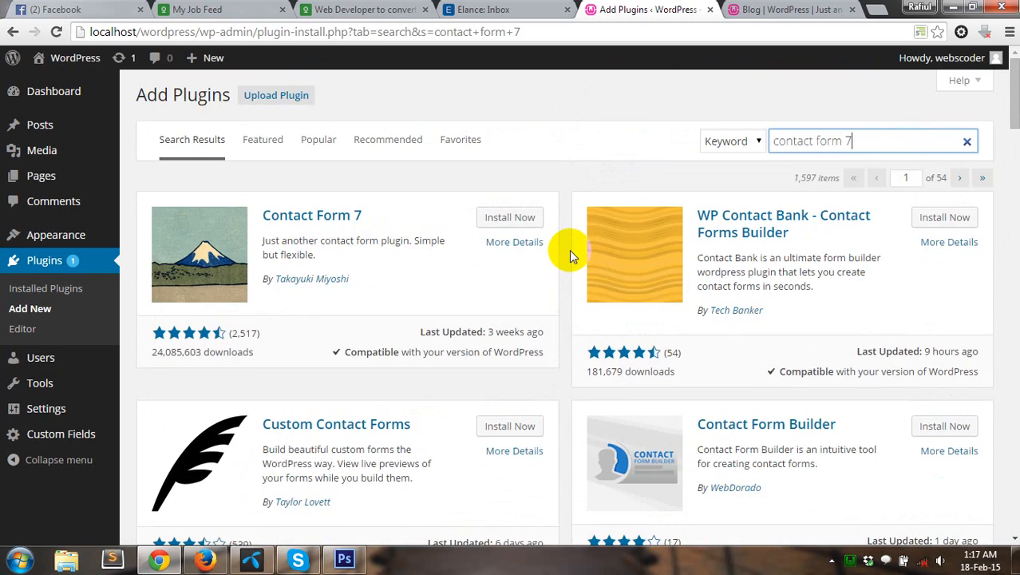
Step: Install the Contact Form 7 plugin from its result card and confirm the prompt
click(520, 222)
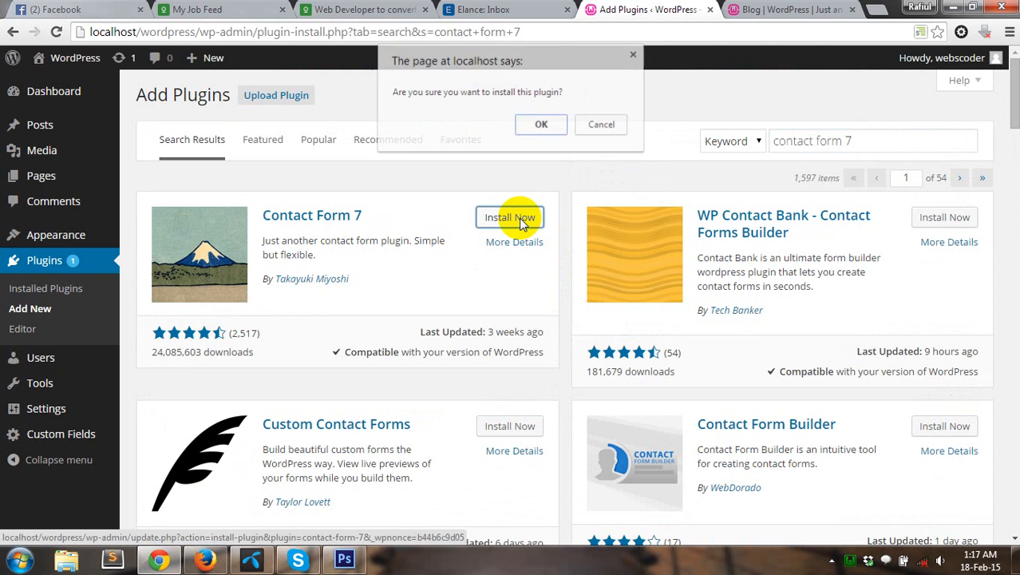
click(540, 126)
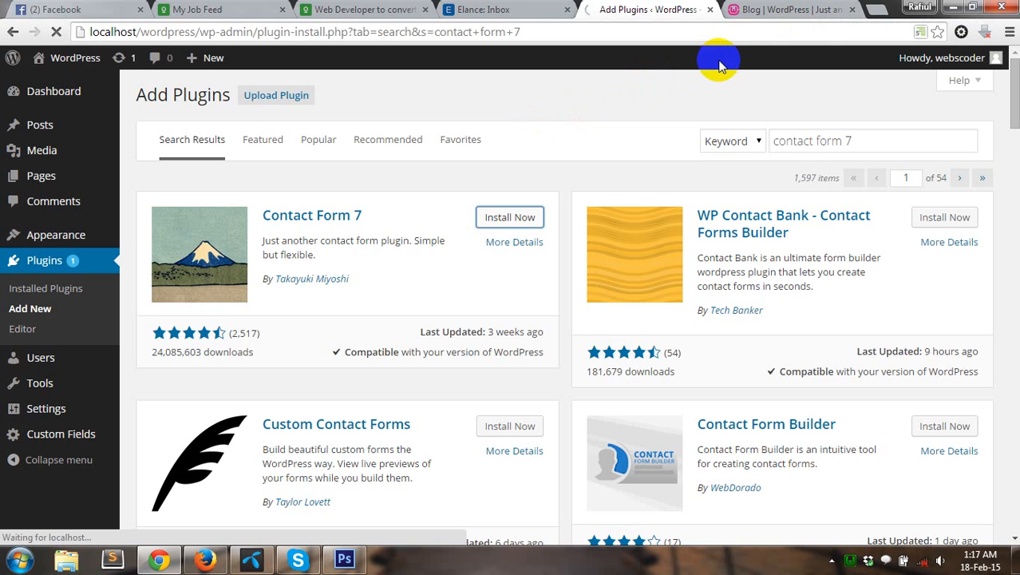
Step: Create a new draft page titled 'Contact', then check the Contact Form 7 installation result
click(794, 10)
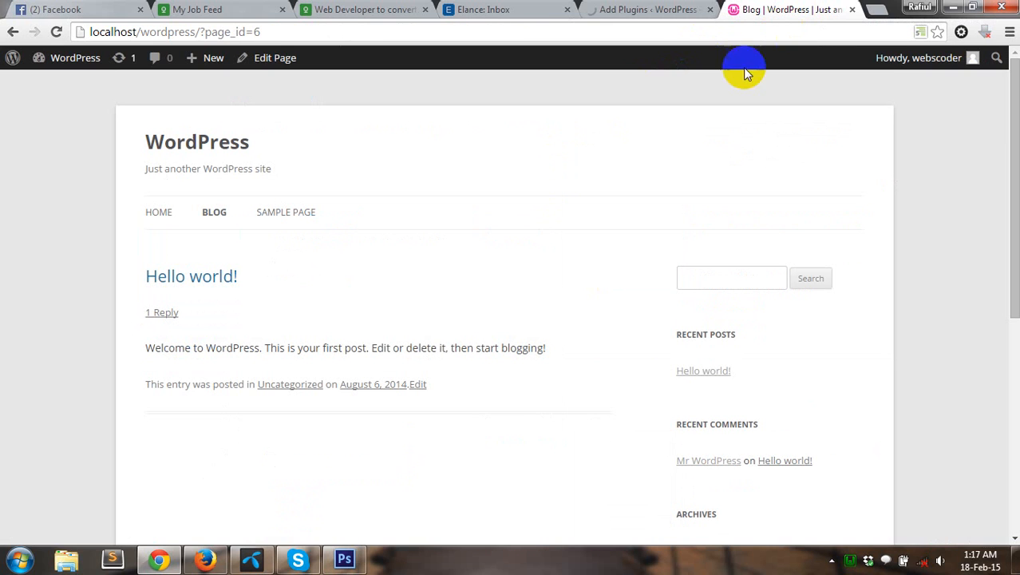
mouse_move(199, 72)
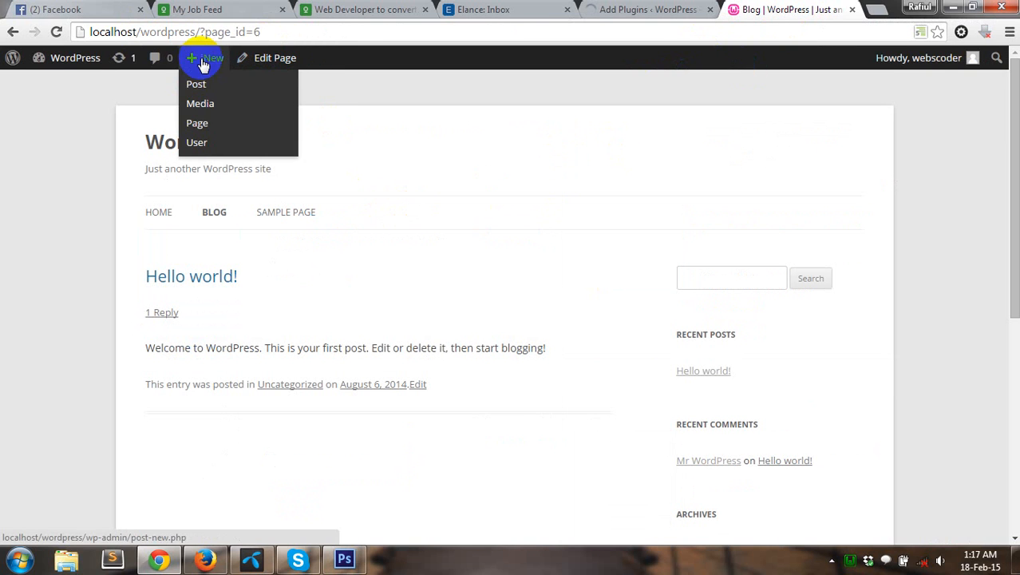
click(207, 123)
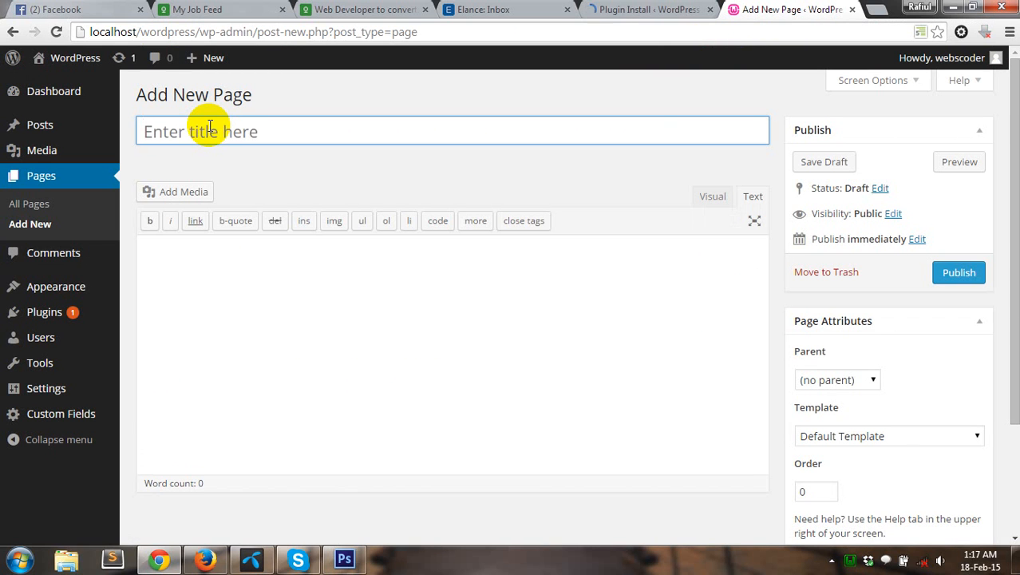
text(Contact)
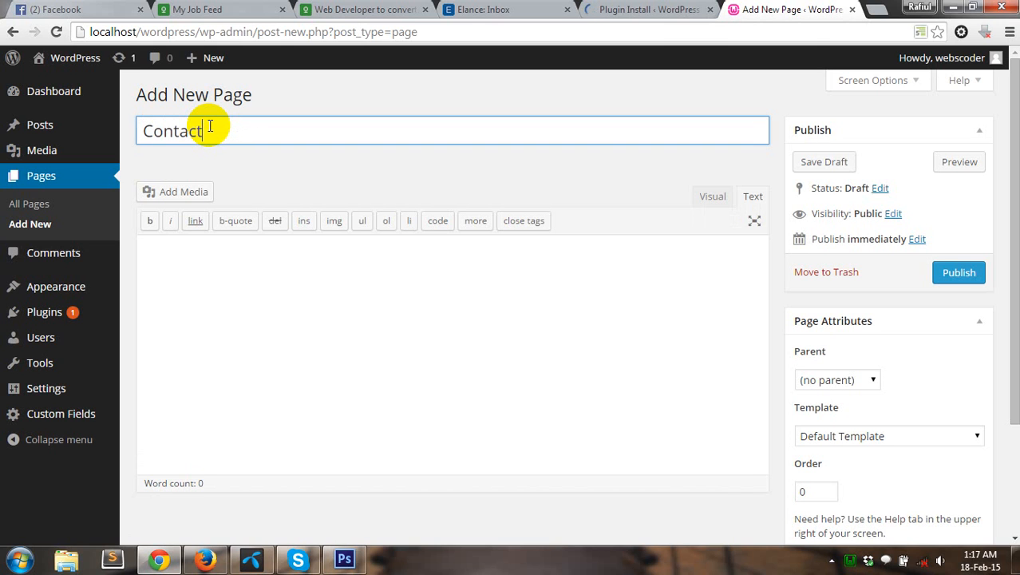
key(Tab)
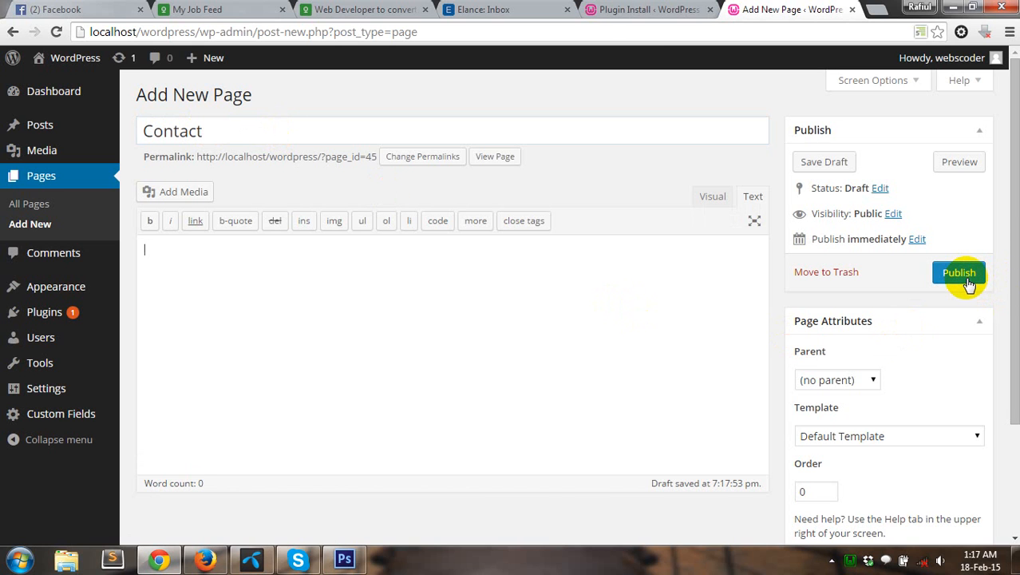
click(672, 10)
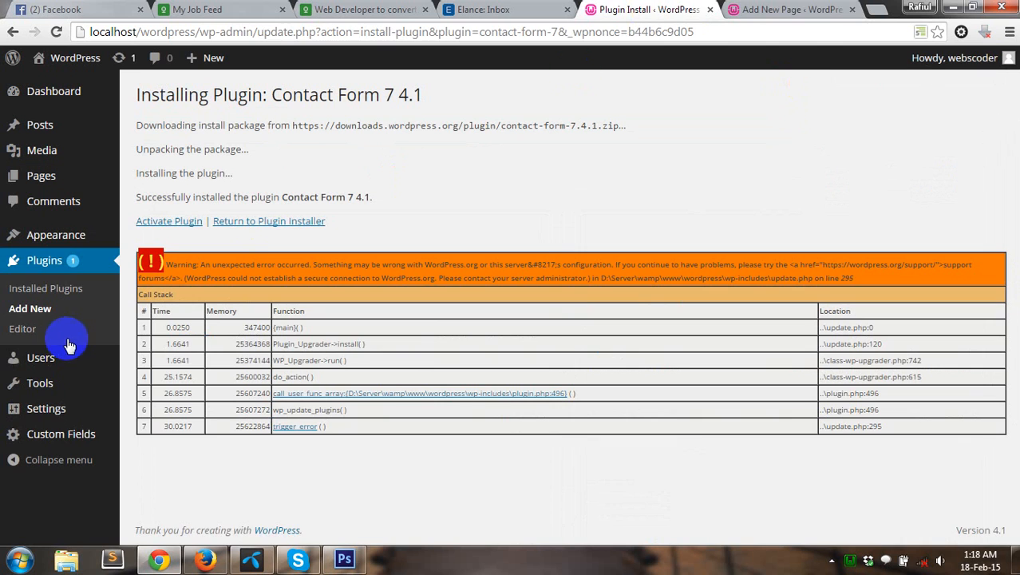
Step: Activate Contact Form 7 and publish the Contact page, opening its view in a new tab
click(171, 223)
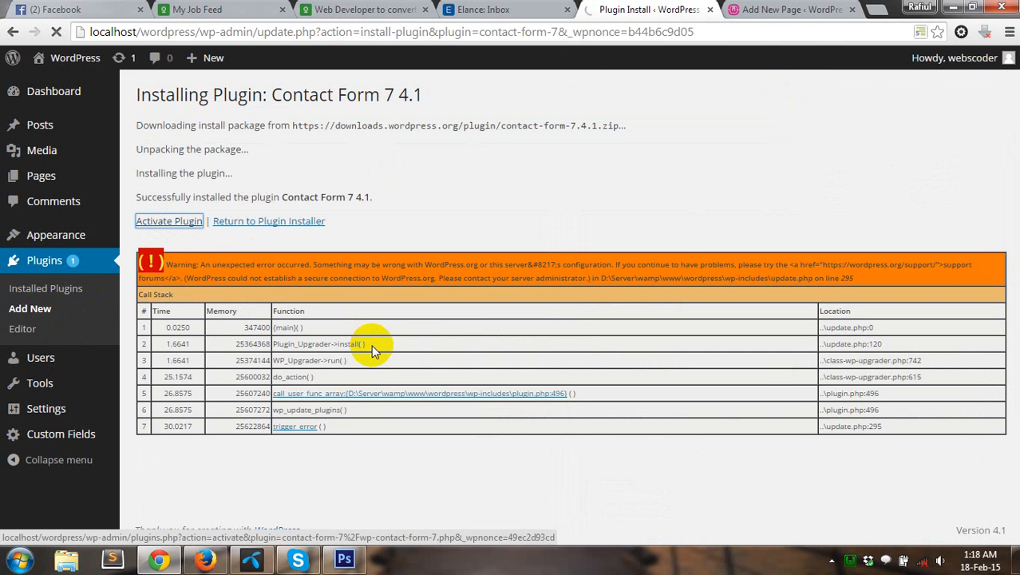
click(746, 9)
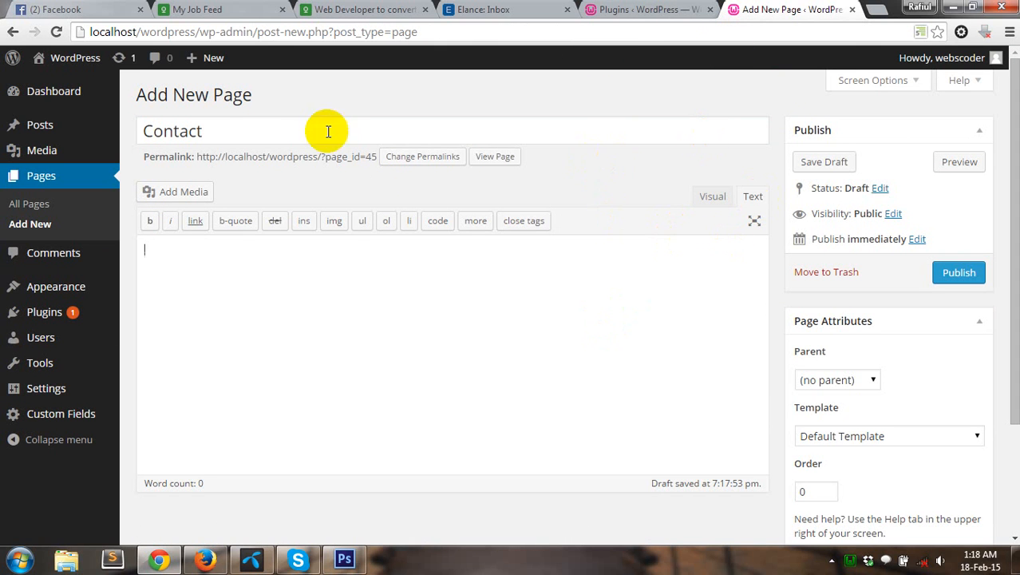
right_click(506, 160)
click(542, 163)
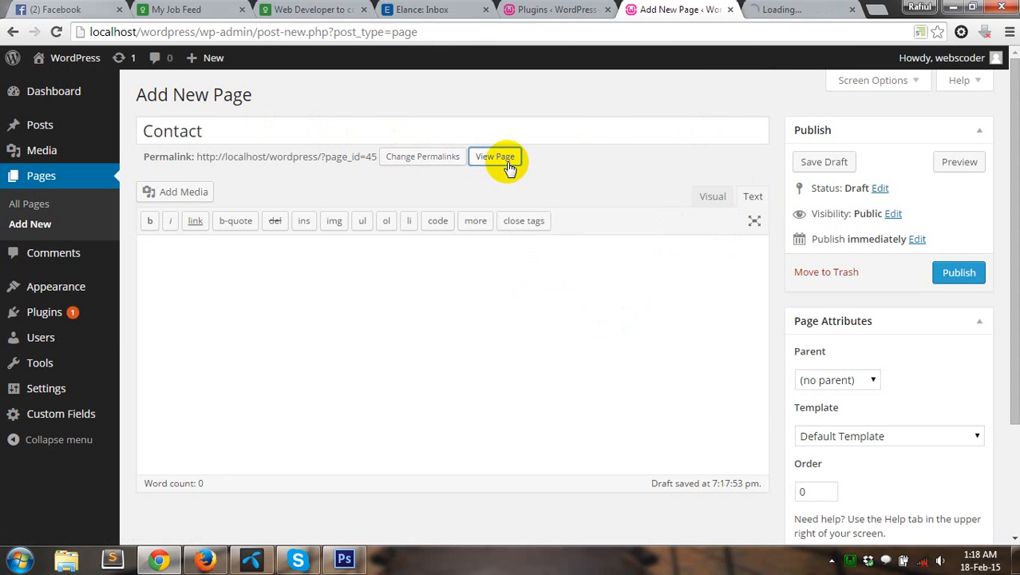
click(956, 276)
Step: Deactivate Advanced Custom Fields and open Contact Form 7's contact forms list
click(557, 10)
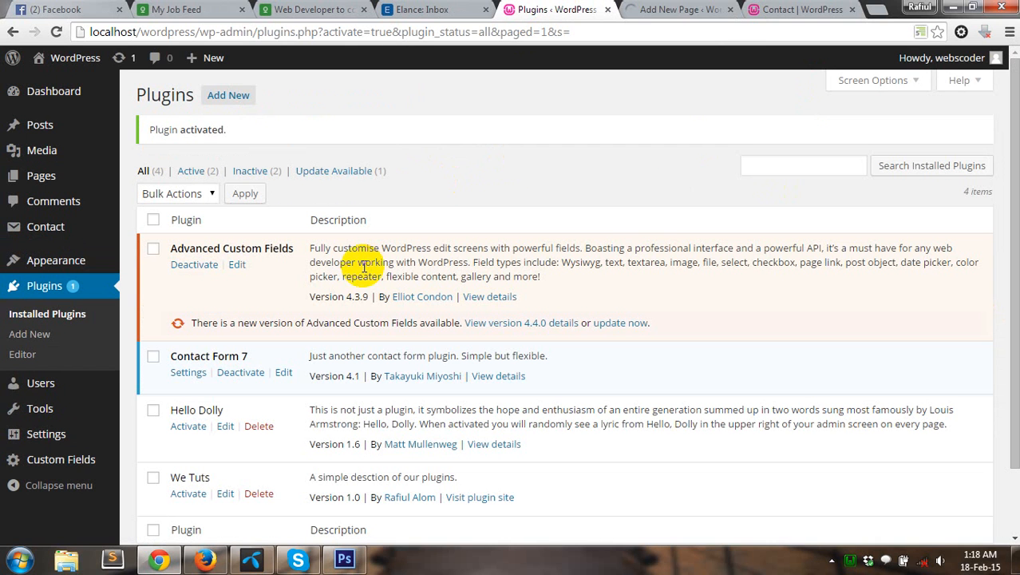
scroll(500, 263, down, 1)
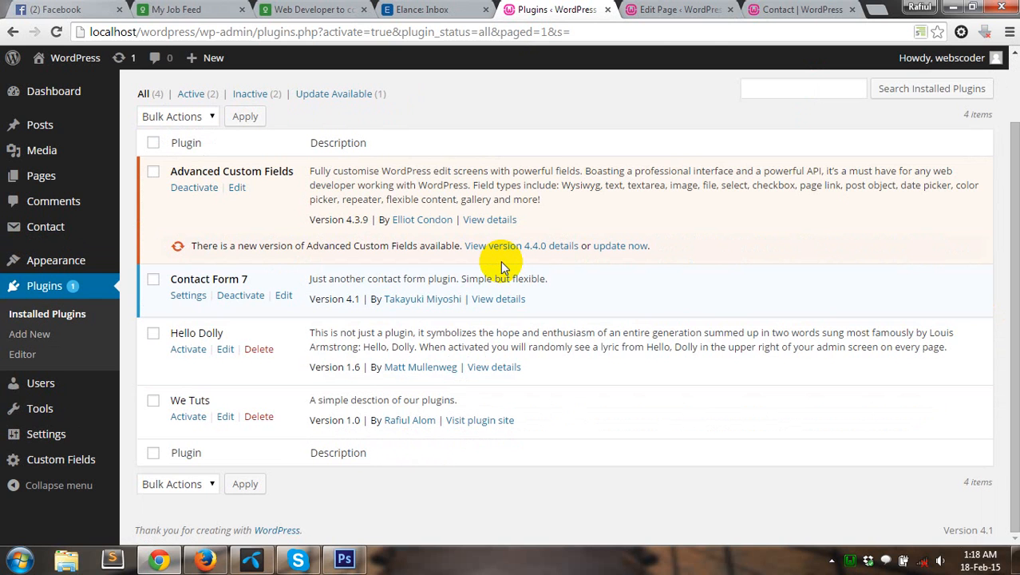
click(200, 188)
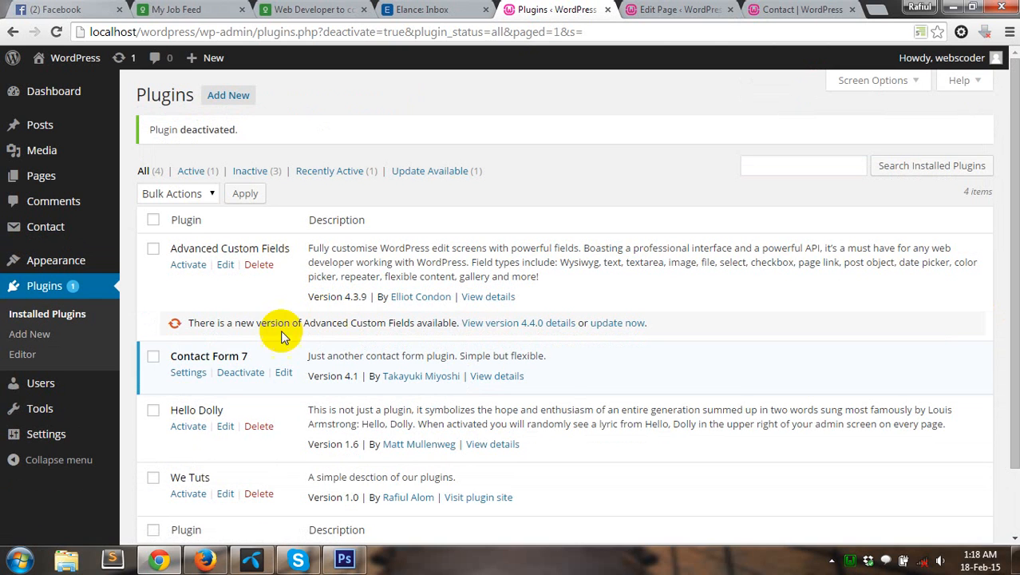
click(188, 372)
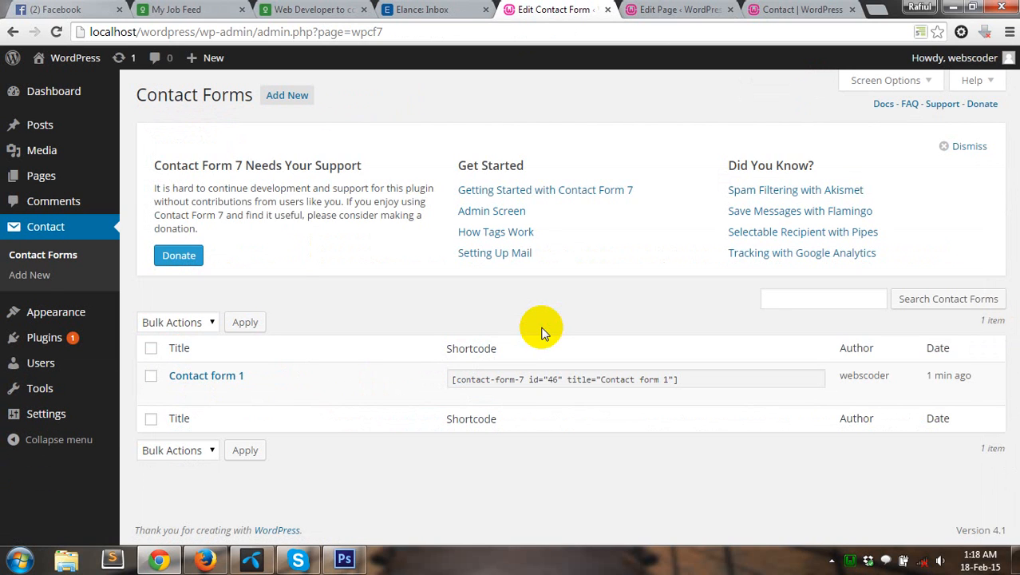
Step: Paste the shortcode [contact-form-7 id="46" title="Contact form 1"] into the Contact page and update it
click(980, 146)
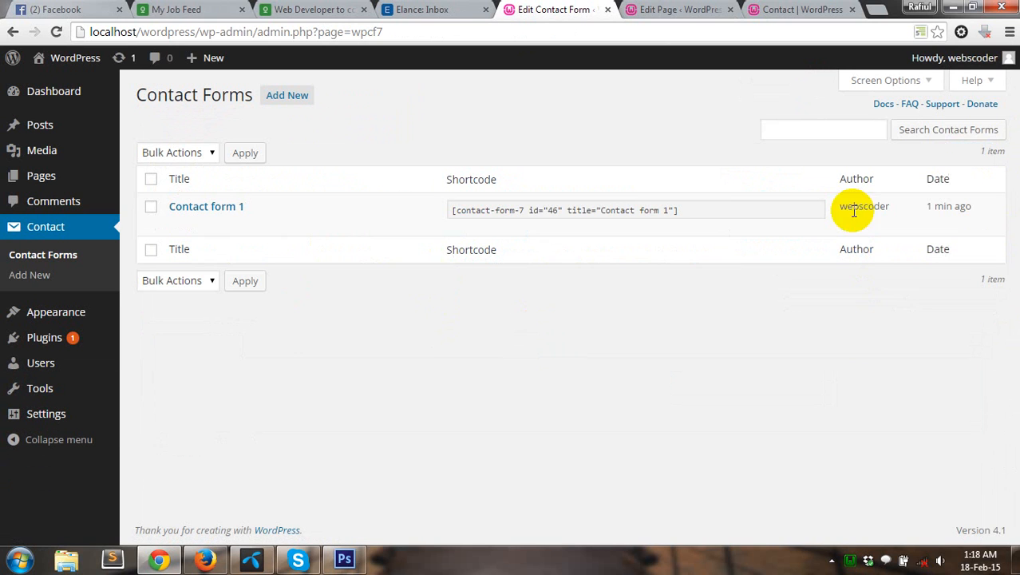
click(450, 211)
key(ctrl+c)
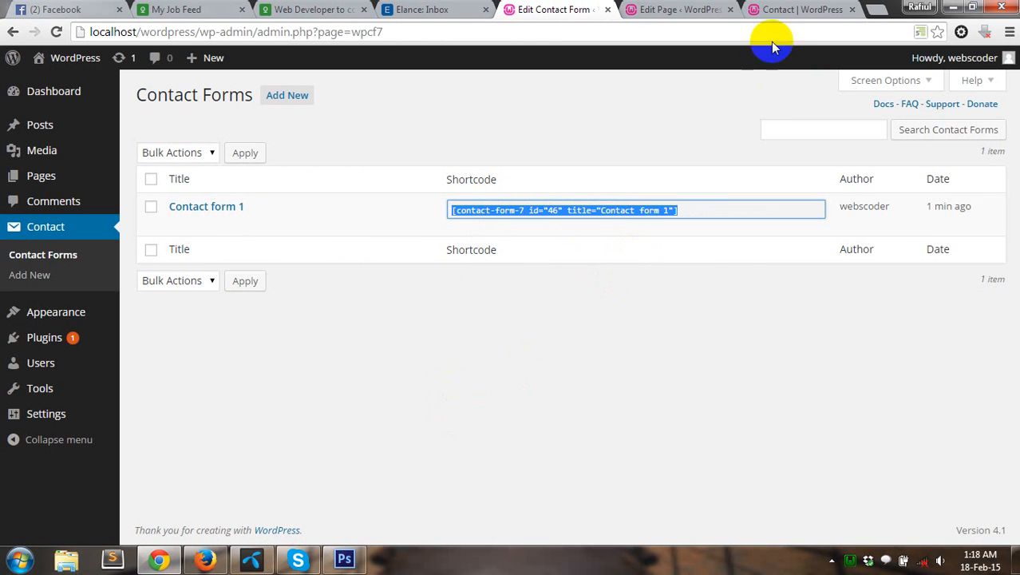
click(691, 8)
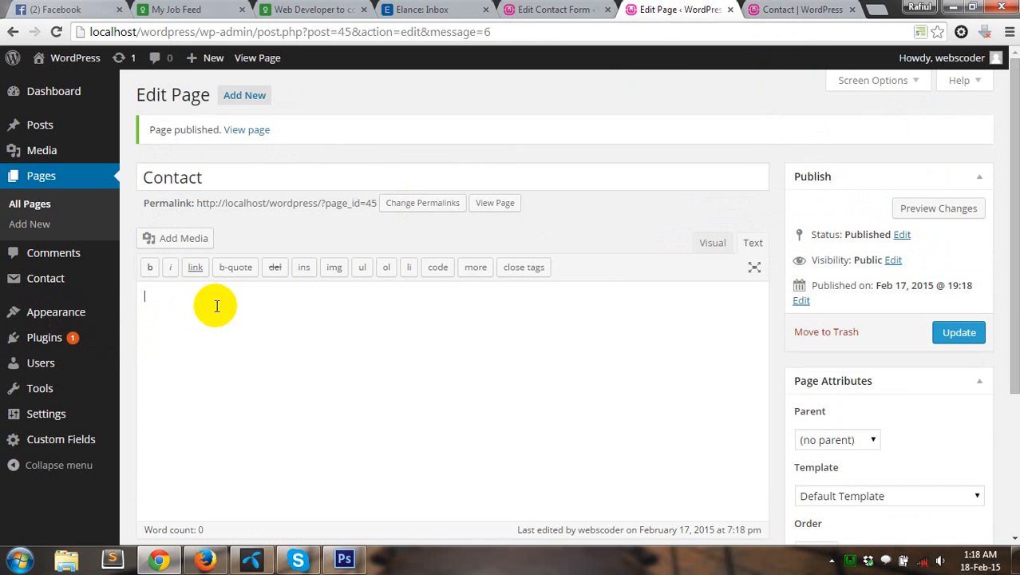
key(ctrl+v)
click(966, 332)
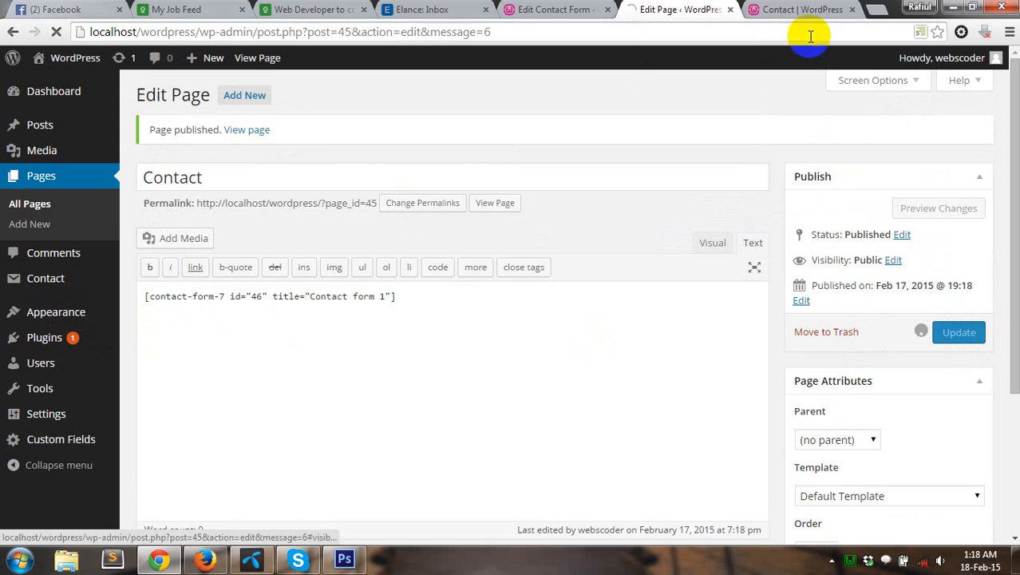
click(822, 10)
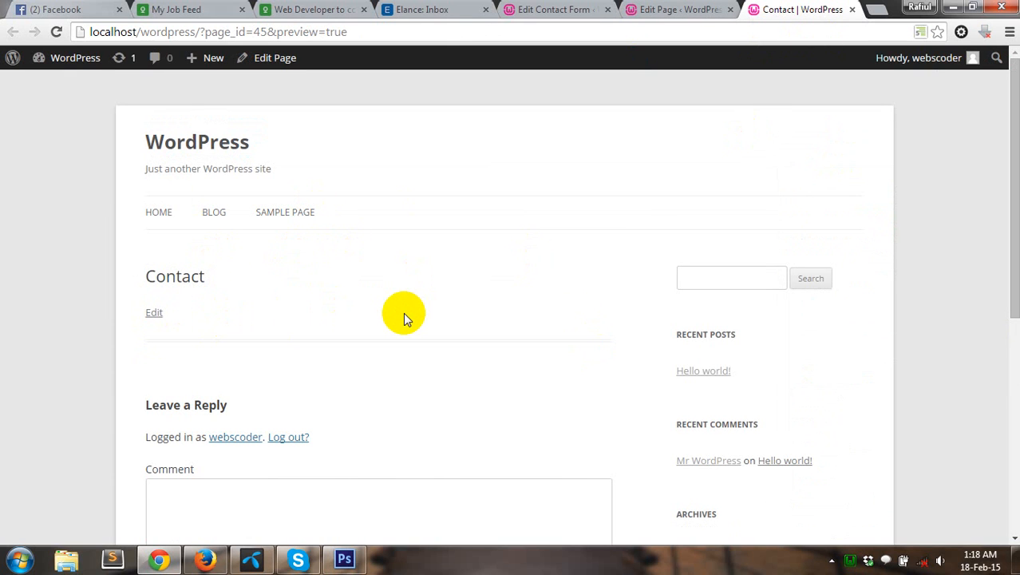
Step: Reload the live Contact page and confirm the editor shows the page updated
click(58, 31)
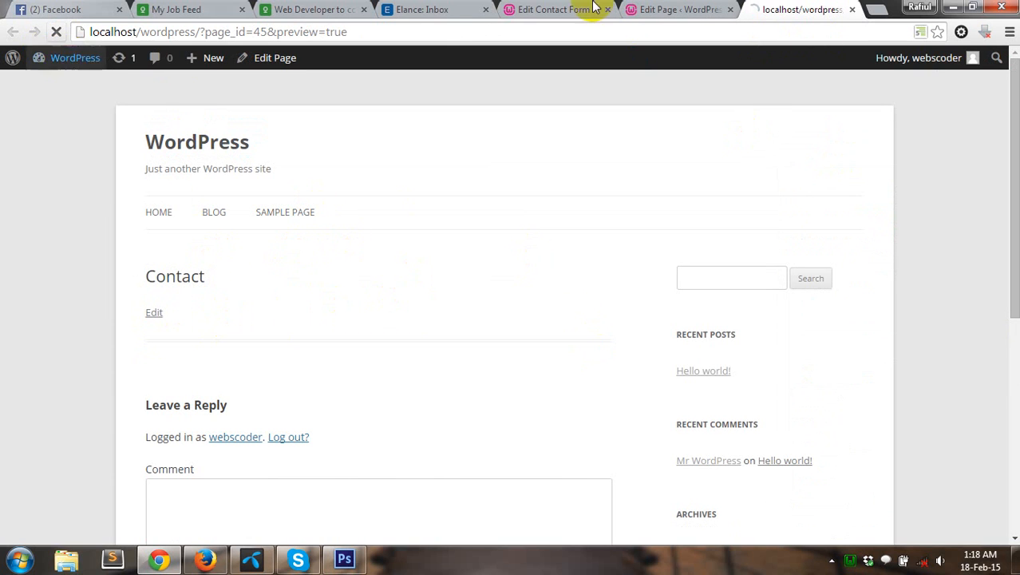
click(693, 10)
click(778, 9)
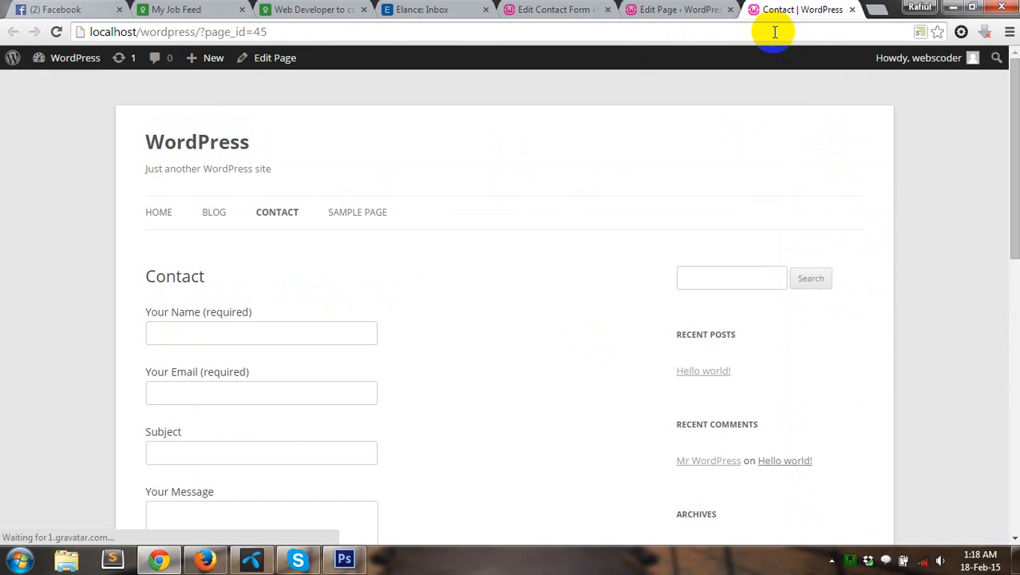
Step: Try the Name, Email, Subject and Message fields, then return to the Contact Forms list
scroll(479, 308, down, 5)
click(289, 207)
scroll(464, 284, up, 3)
click(166, 183)
click(168, 242)
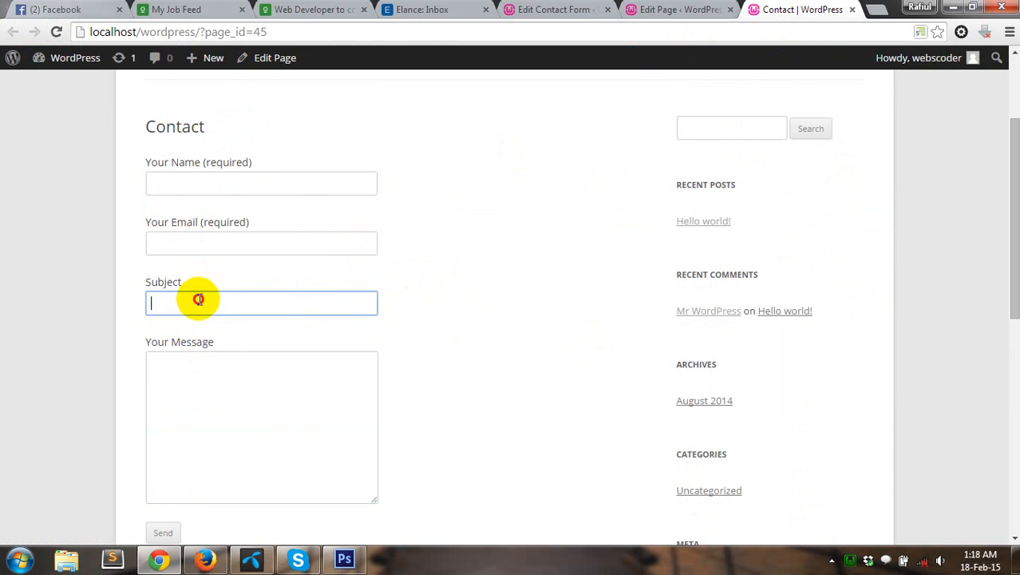
click(198, 299)
click(329, 415)
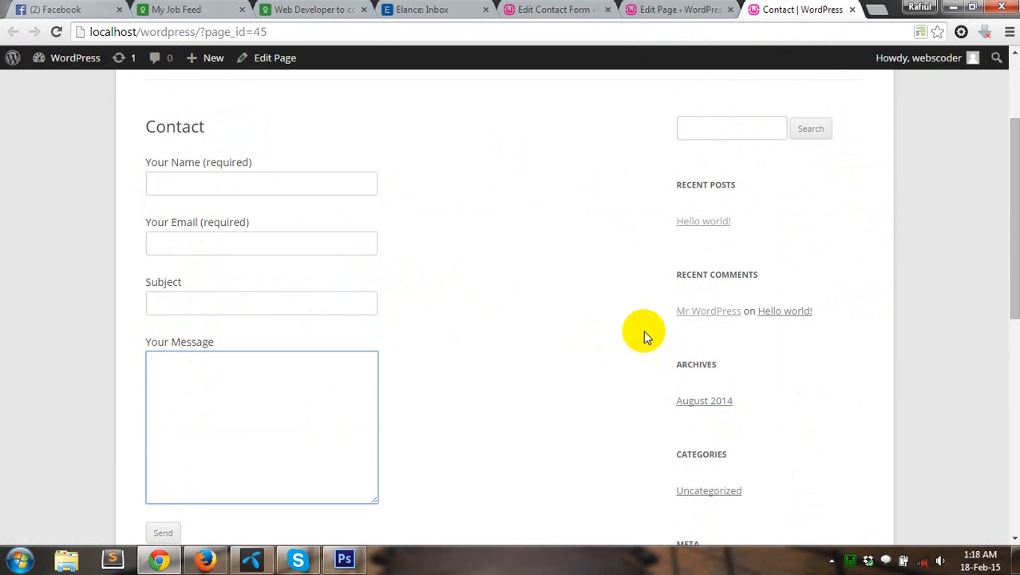
click(575, 10)
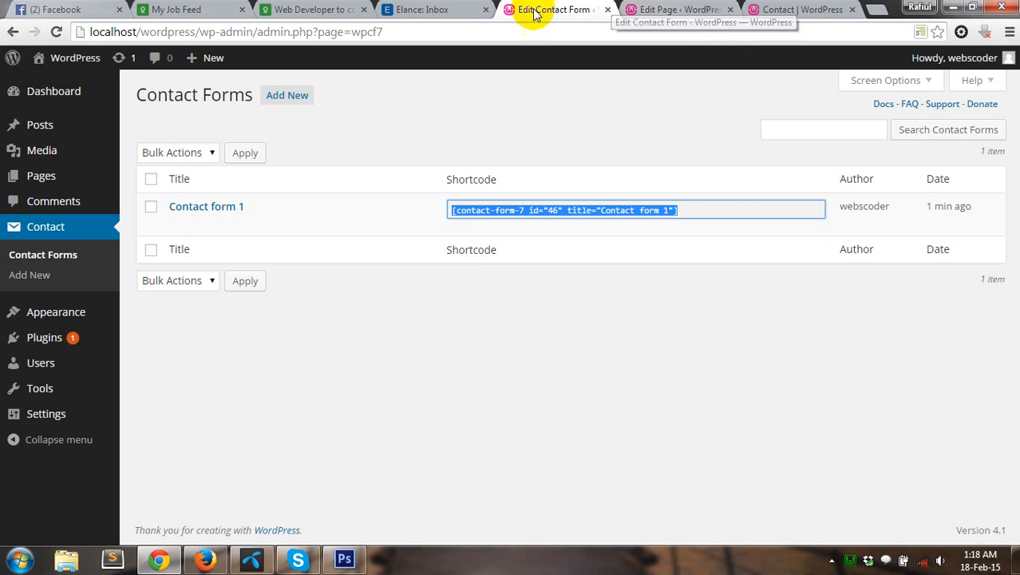
click(667, 302)
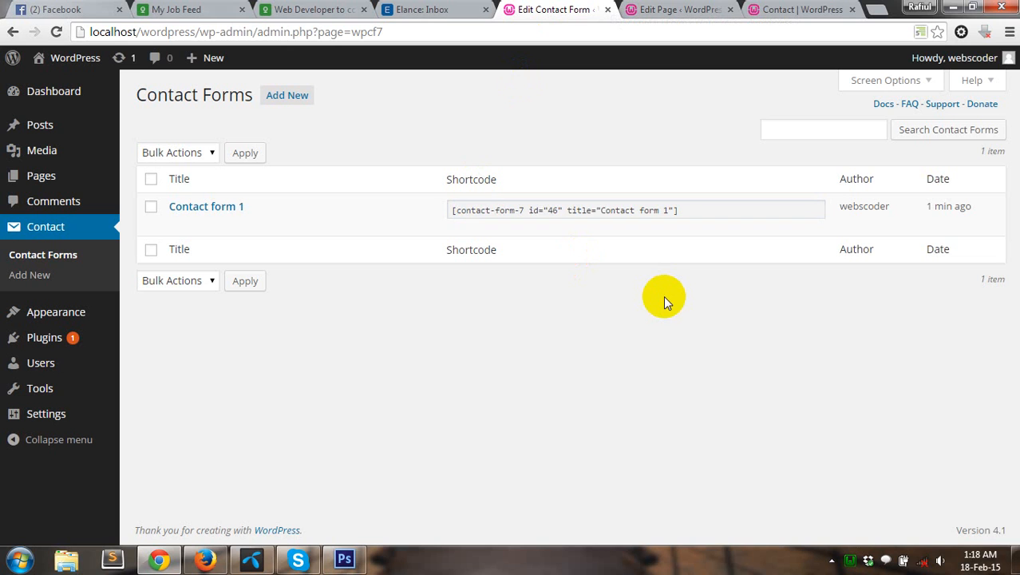
Step: Create a new contact form in the default English language
click(299, 108)
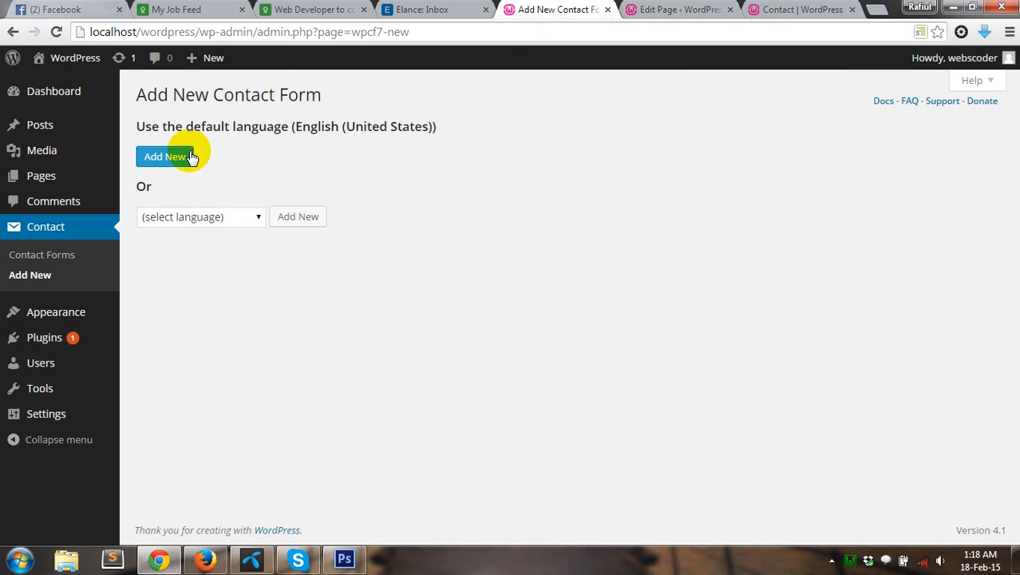
click(257, 217)
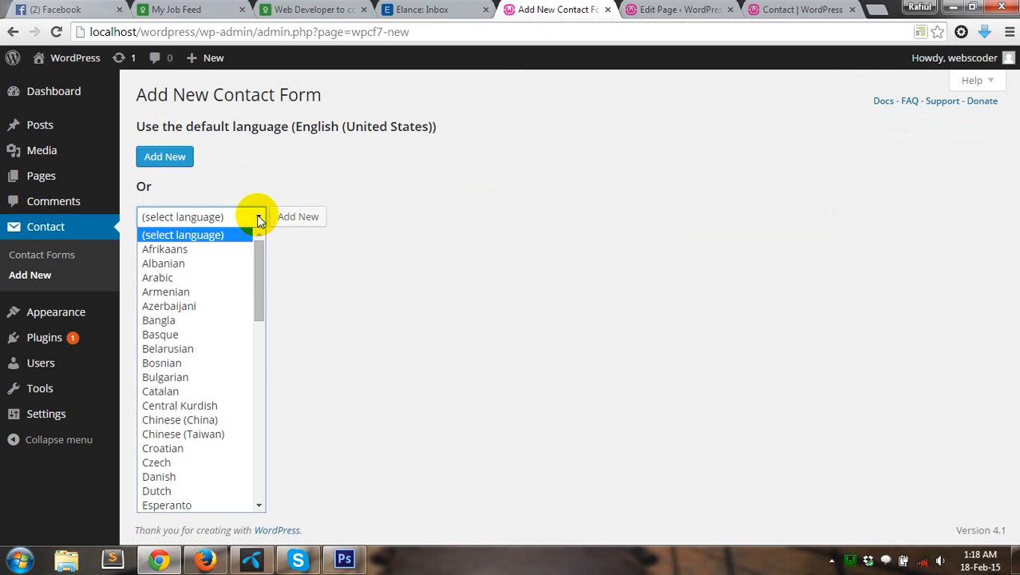
click(389, 177)
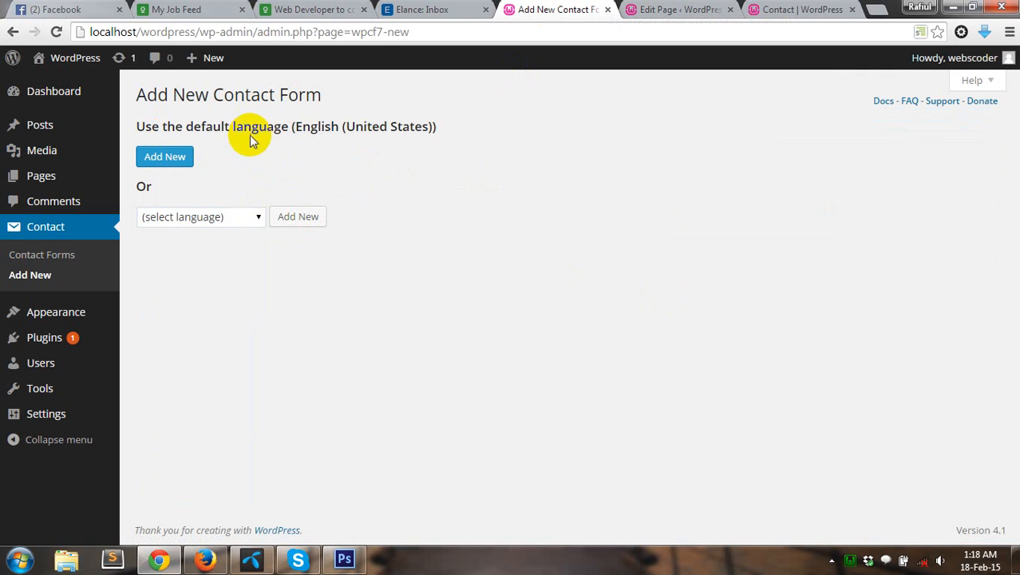
click(165, 157)
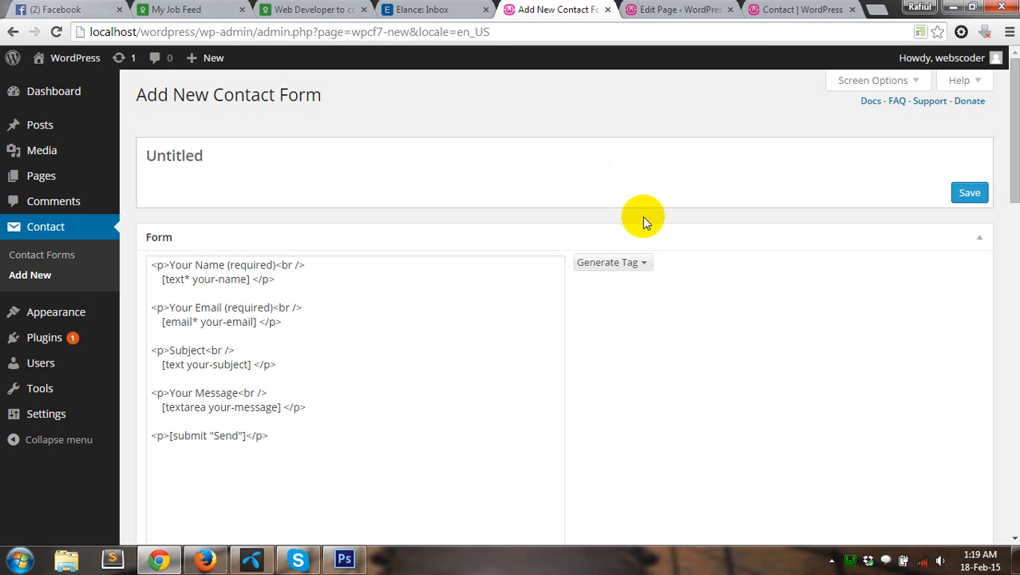
Step: Review the default template's Send line and compare it with the live Contact page form
click(385, 306)
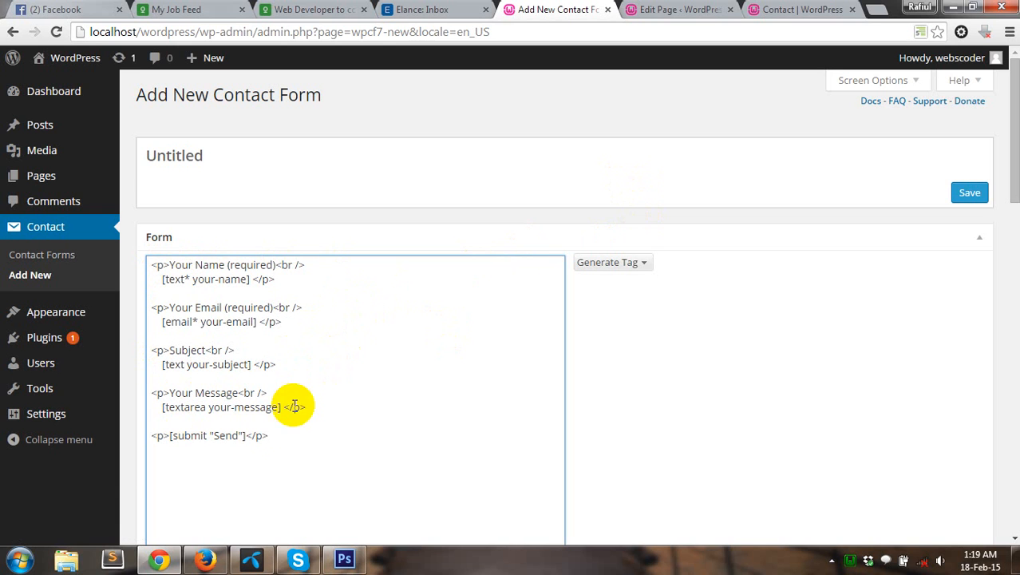
double_click(183, 435)
scroll(358, 448, down, 4)
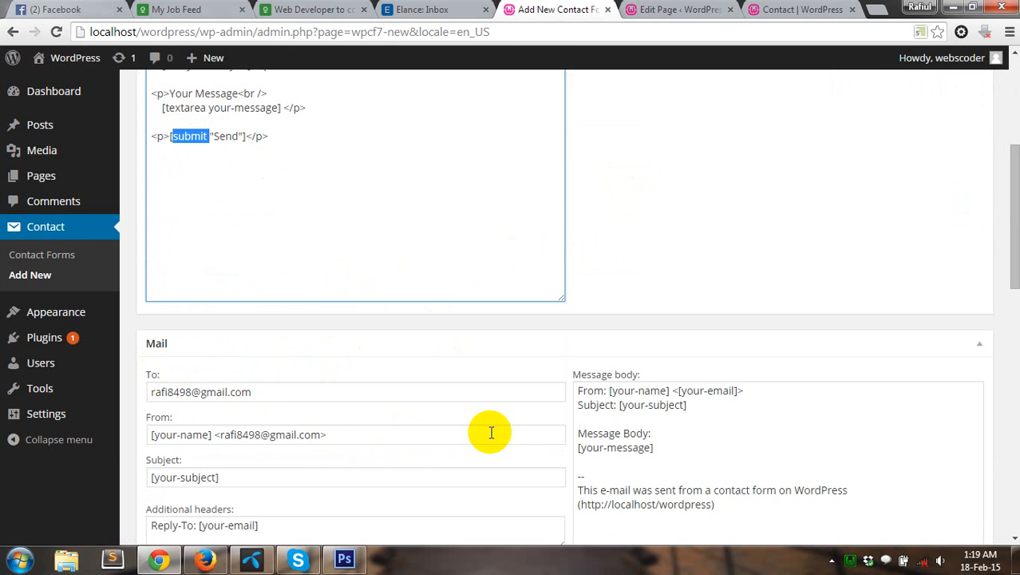
click(806, 8)
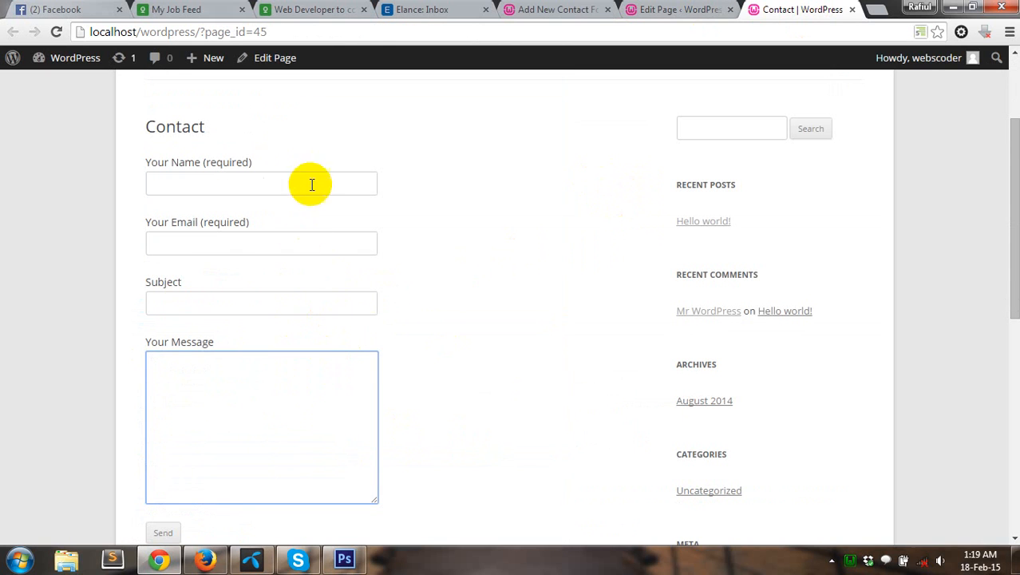
click(552, 8)
click(758, 8)
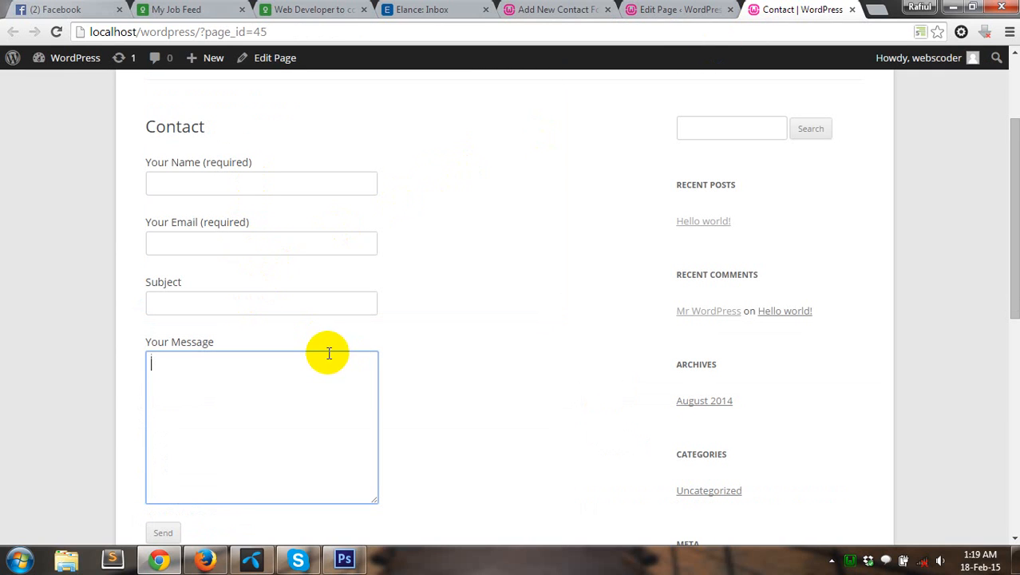
Step: Duplicate the Subject block below Email and relabel the first copy as Mobile
click(571, 8)
scroll(497, 224, up, 2)
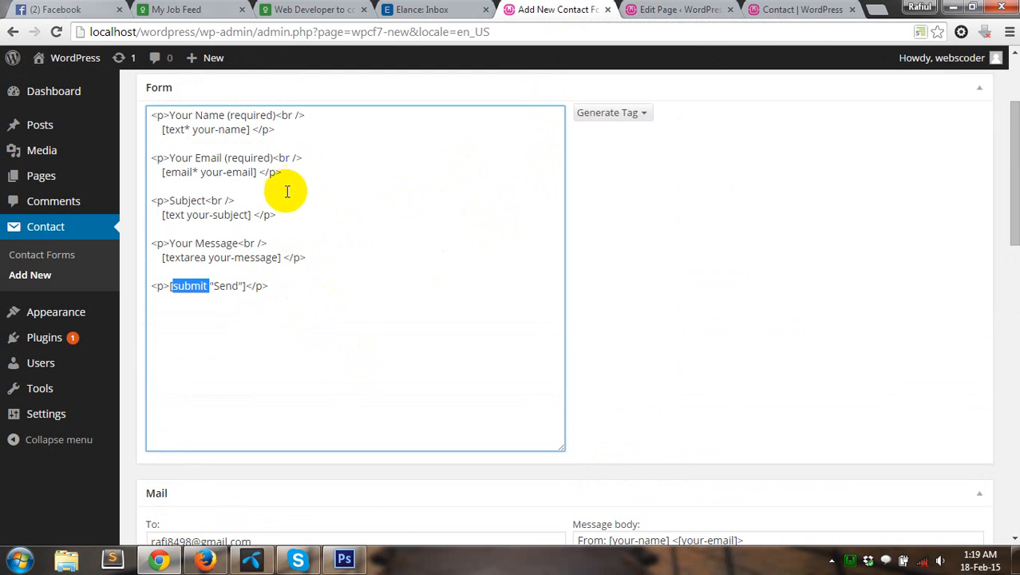
drag(153, 186, 276, 216)
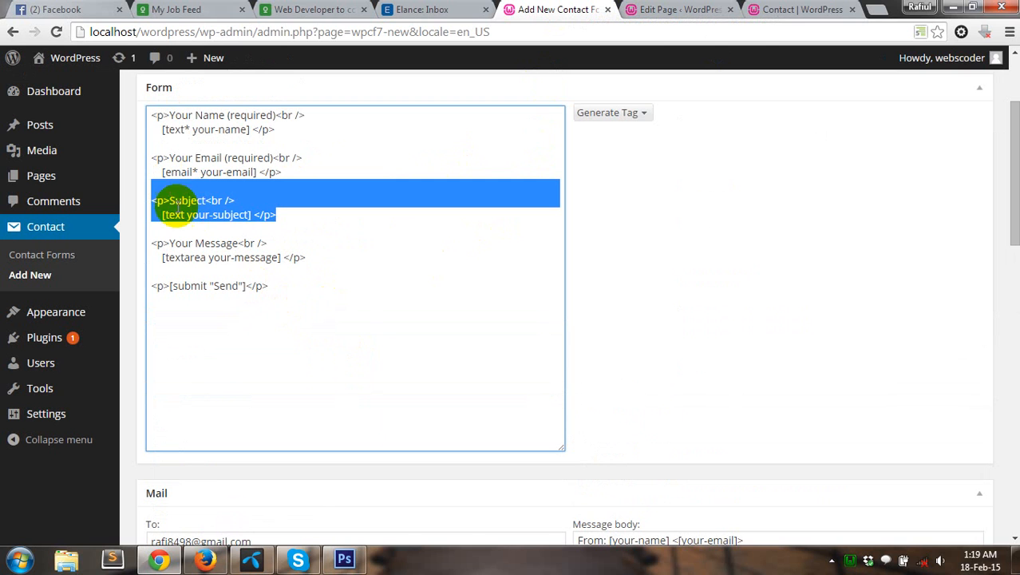
key(ctrl+c)
click(187, 189)
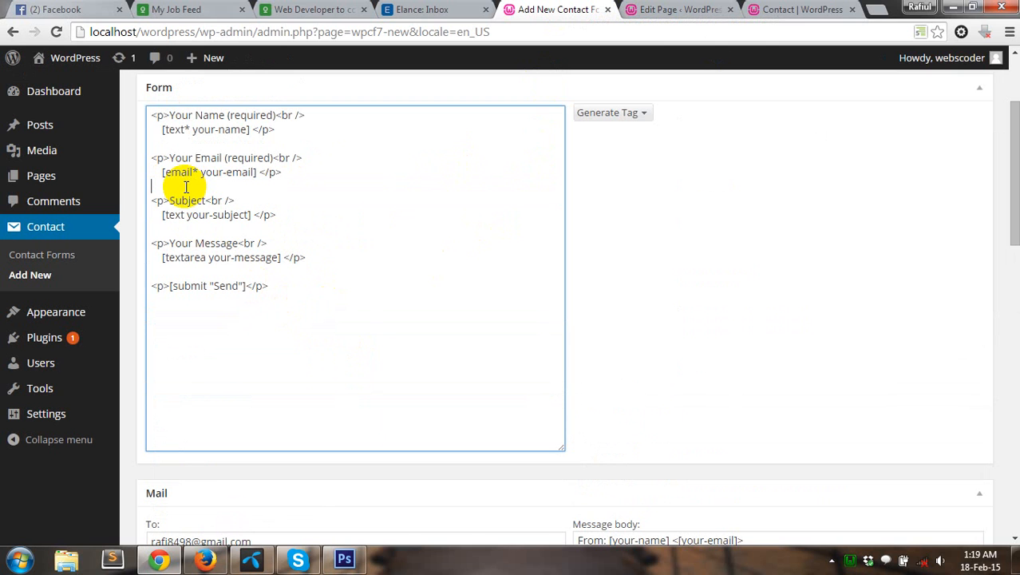
key(ctrl+v)
key(Return)
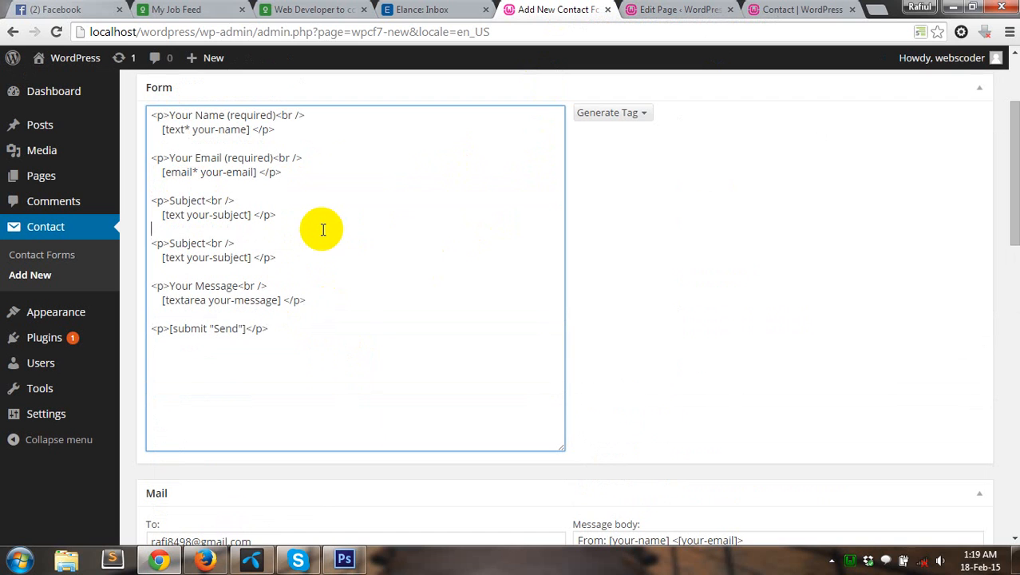
double_click(192, 200)
text(Mobil)
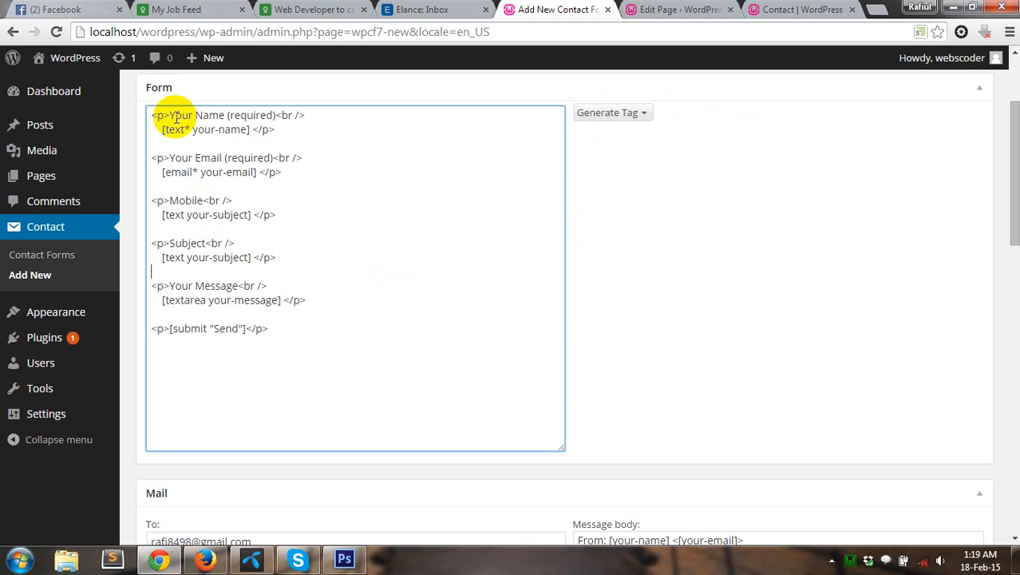
Step: Change the name part of the mail recipient address to 'info'
scroll(505, 259, down, 4)
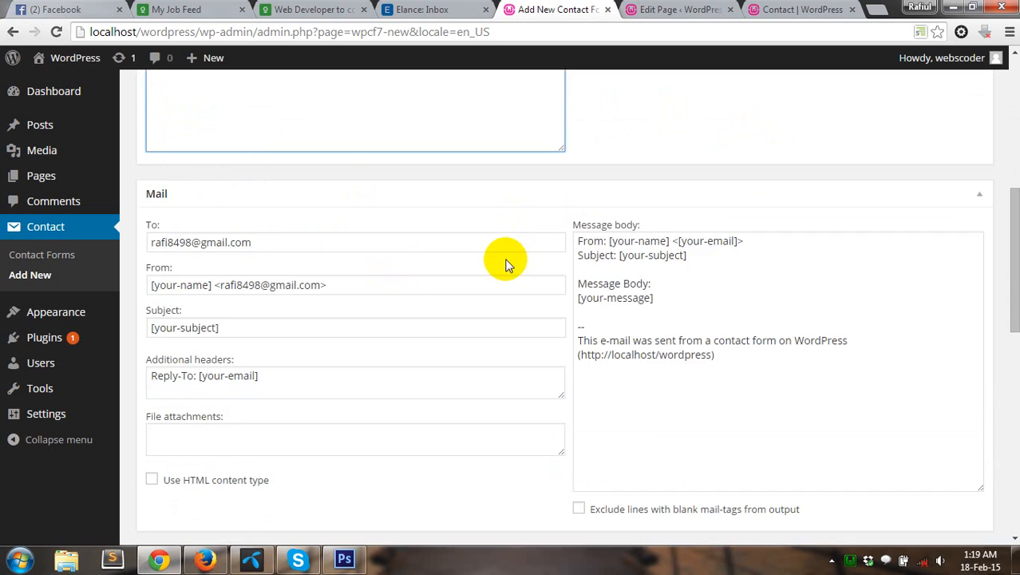
scroll(367, 302, down, 3)
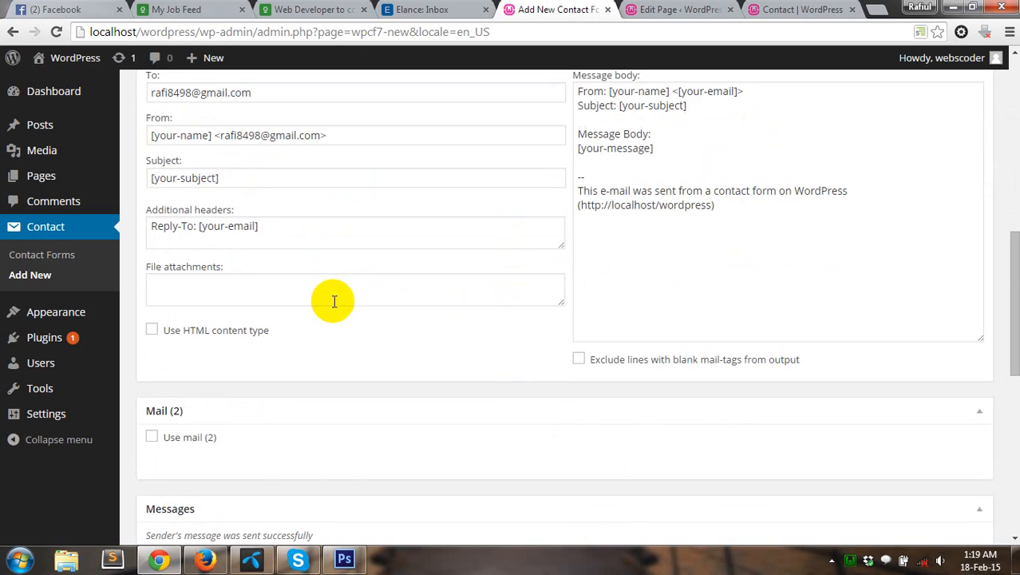
scroll(333, 306, up, 2)
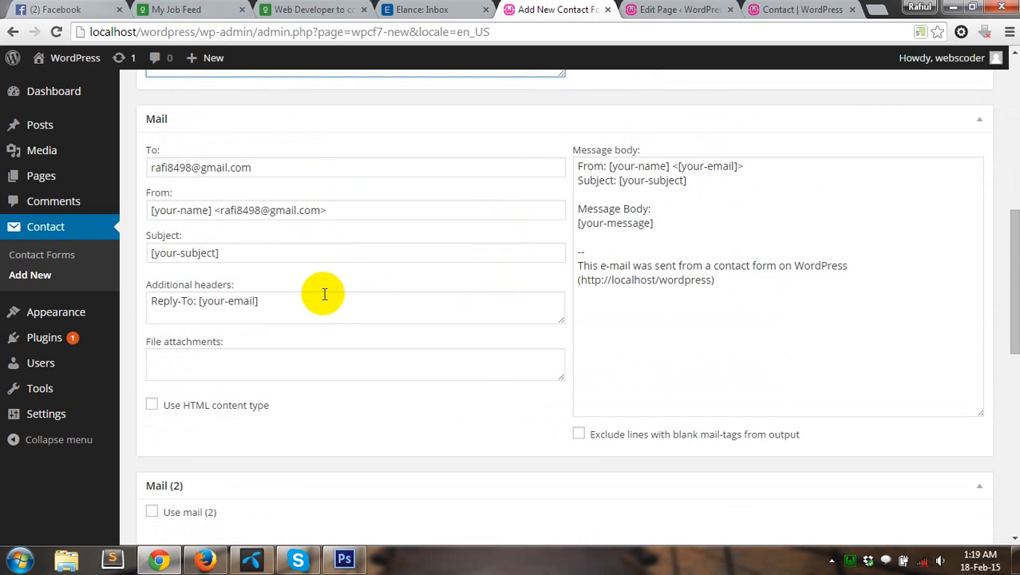
double_click(182, 166)
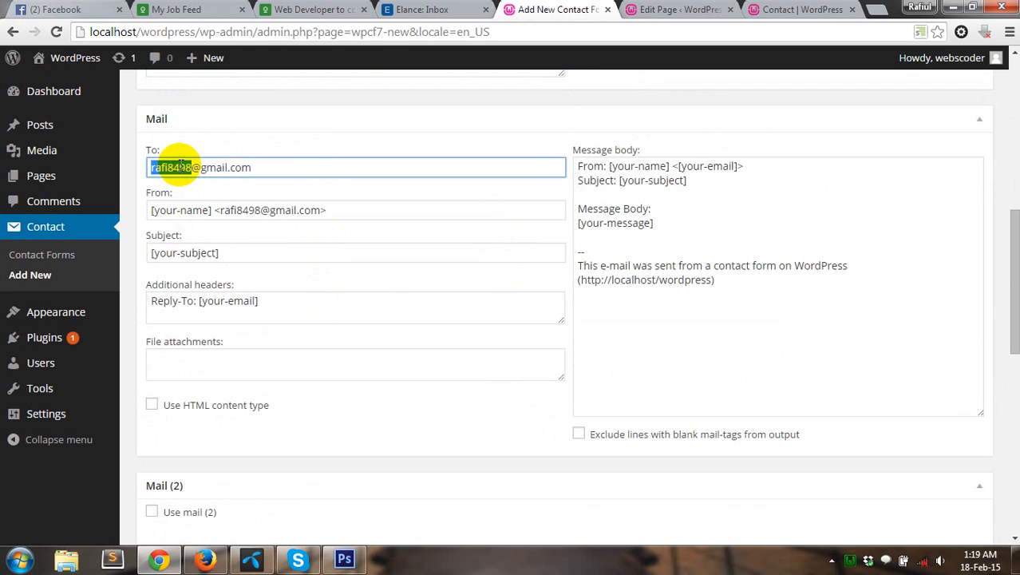
text(in)
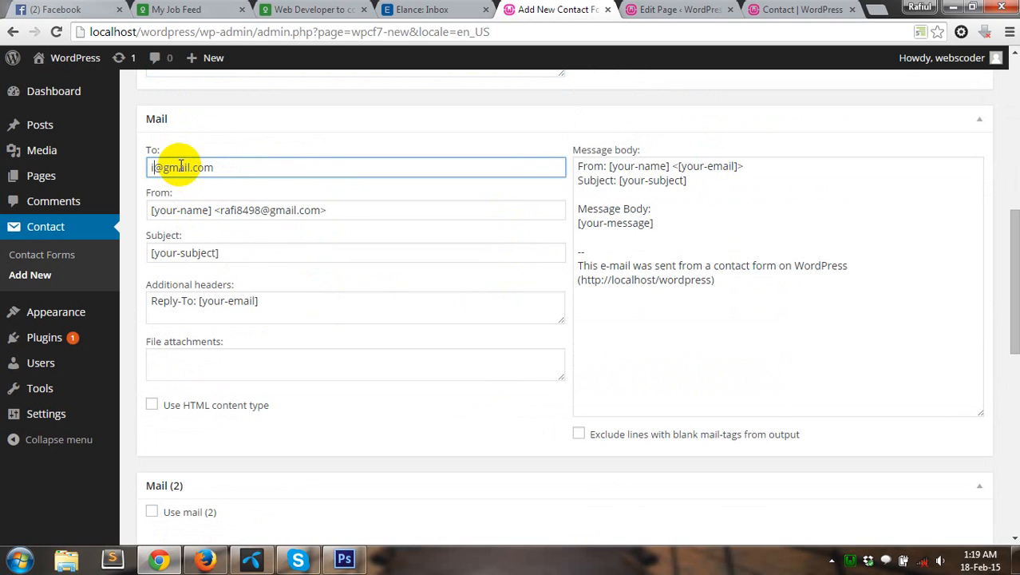
text(fo)
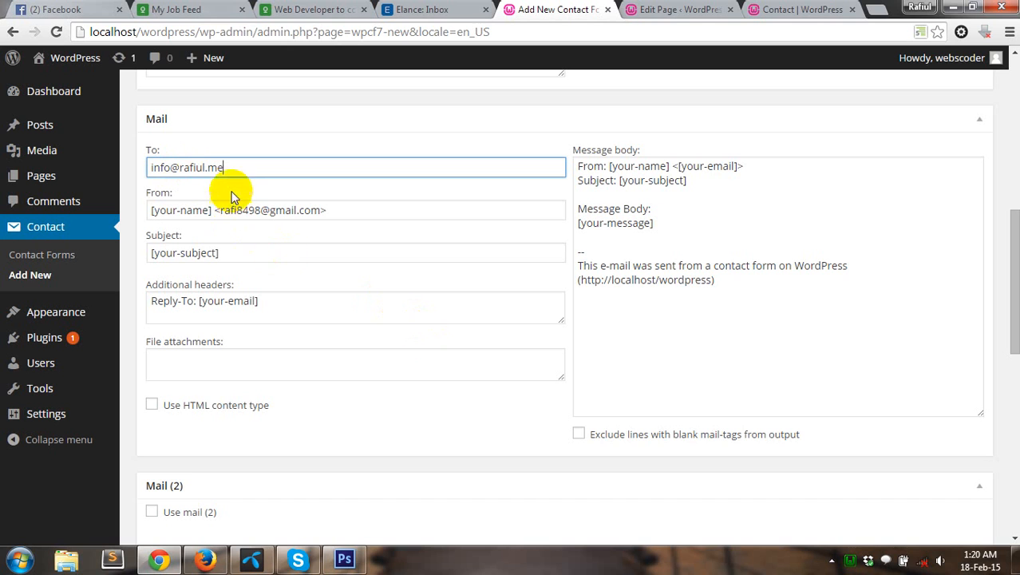
Step: Paste the site address into the sender field and save the form
drag(149, 167, 319, 210)
key(ctrl+v)
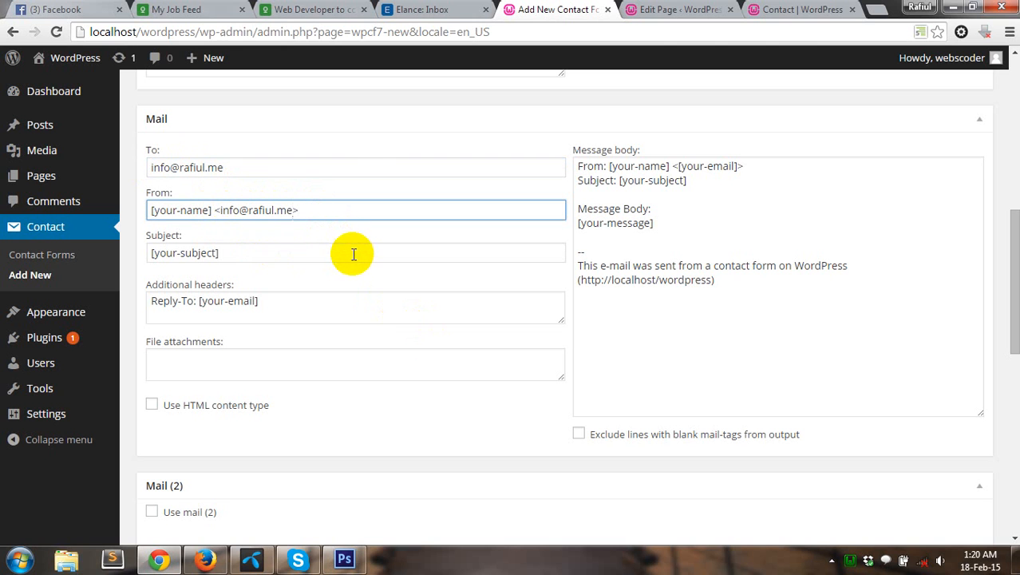
scroll(889, 394, down, 10)
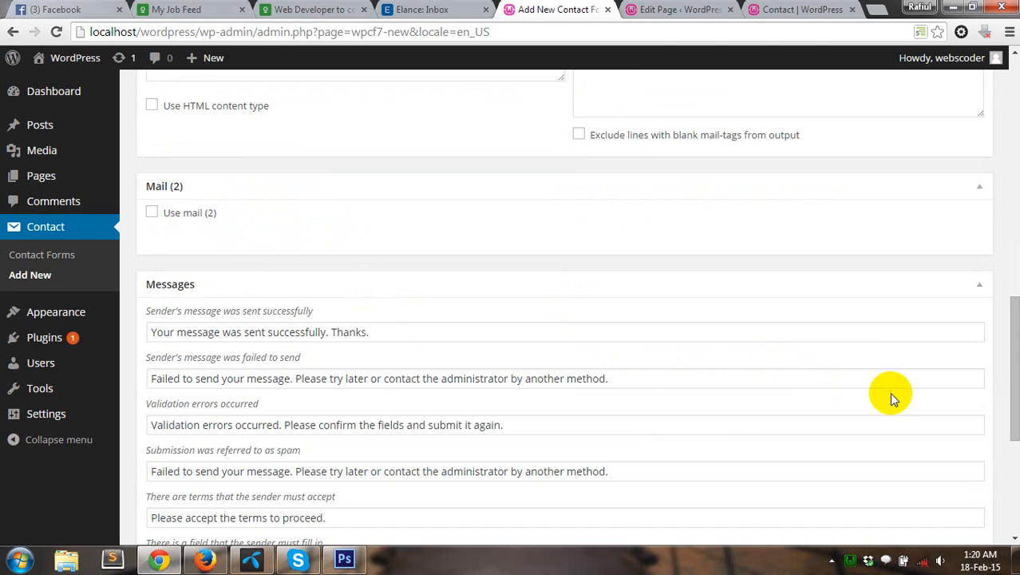
scroll(892, 396, up, 15)
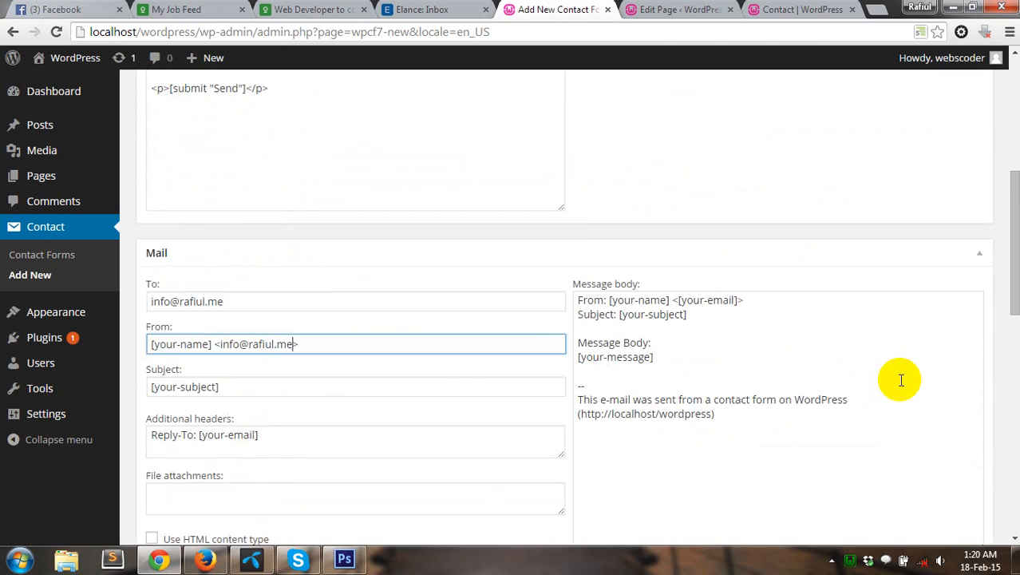
click(968, 200)
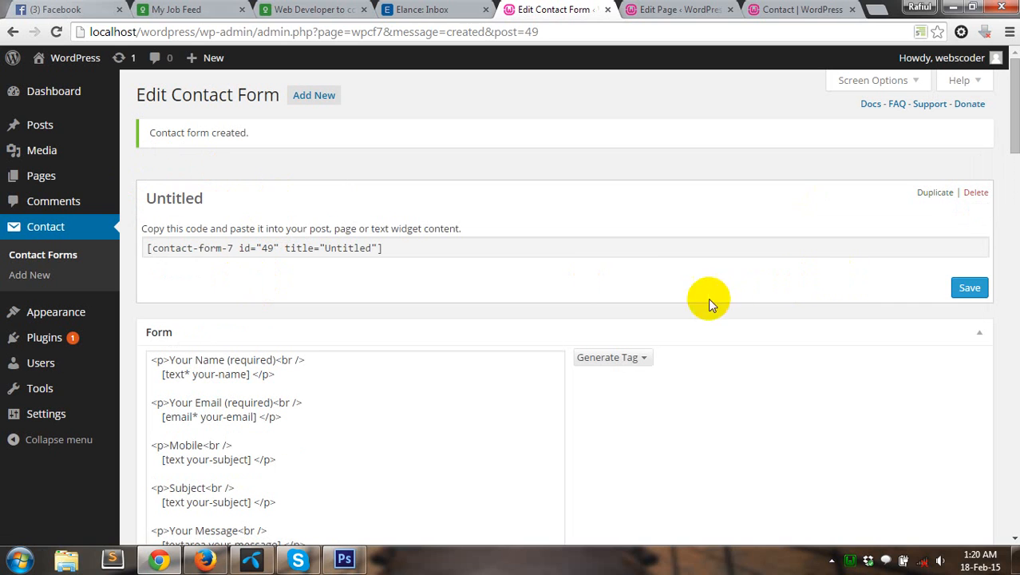
Step: Replace the 'Untitled' title with 'contactForm' and save, updating the id 49 shortcode
click(174, 199)
drag(219, 197, 69, 202)
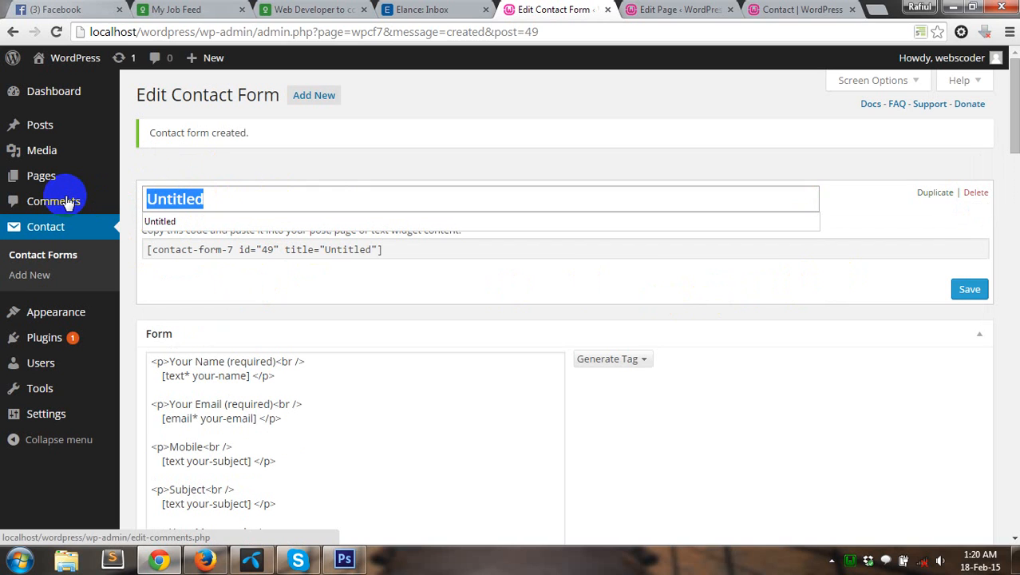
text(C)
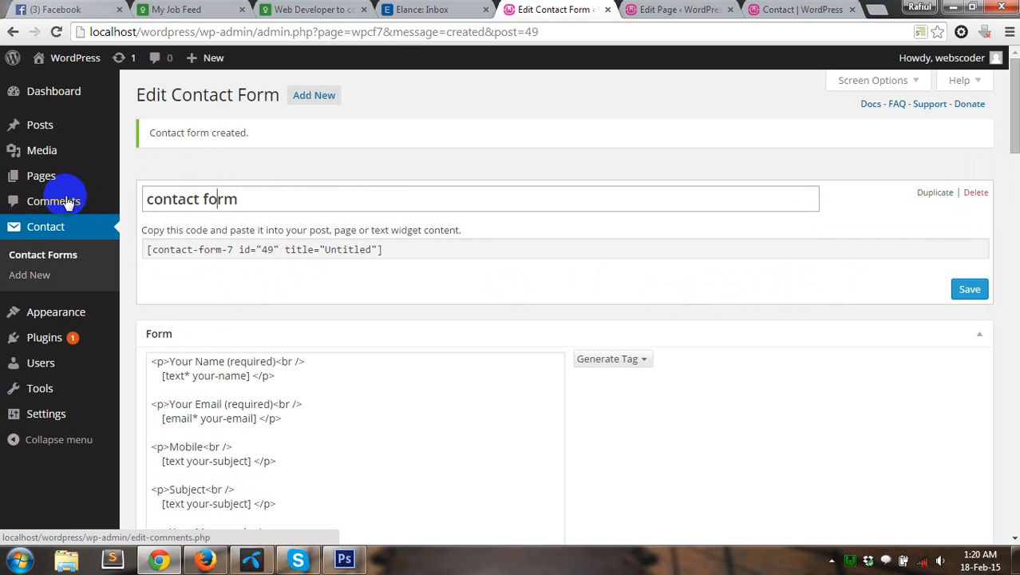
key(BackSpace)
key(Delete)
text(F)
click(967, 289)
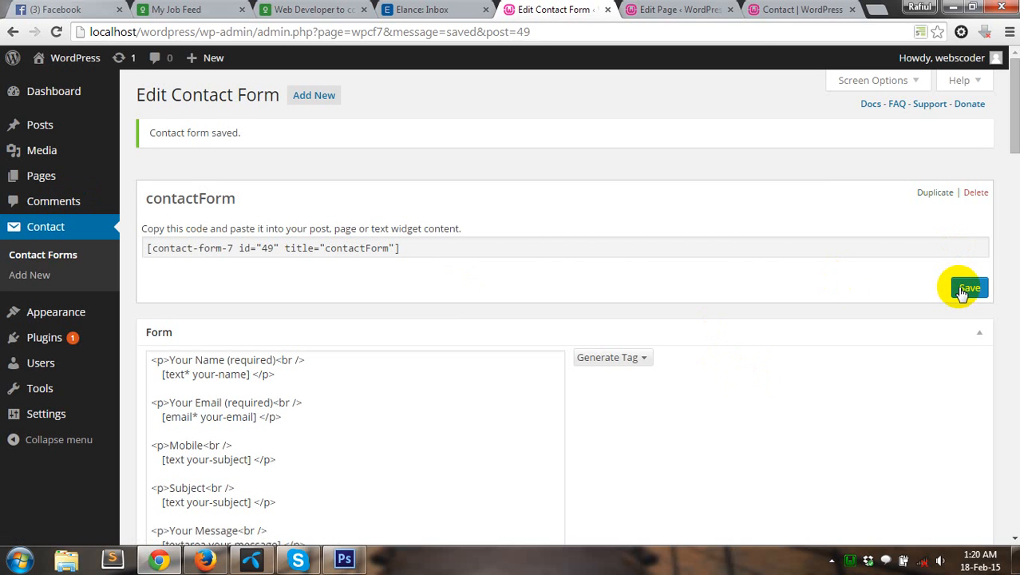
scroll(623, 224, down, 1)
Step: Replace [text* your-name] in the form template with a newly generated required [text* text-558] tag
click(360, 312)
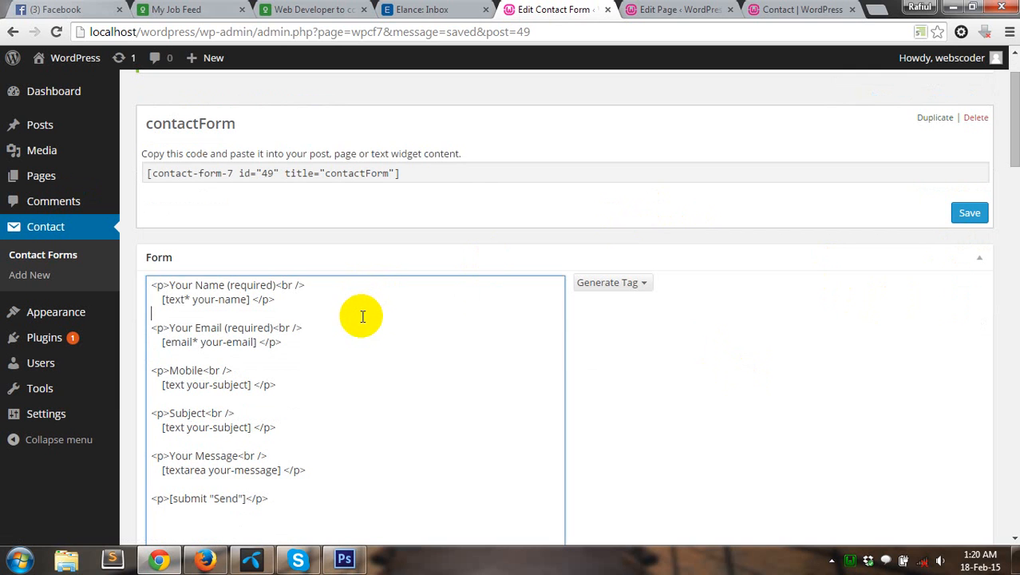
click(616, 283)
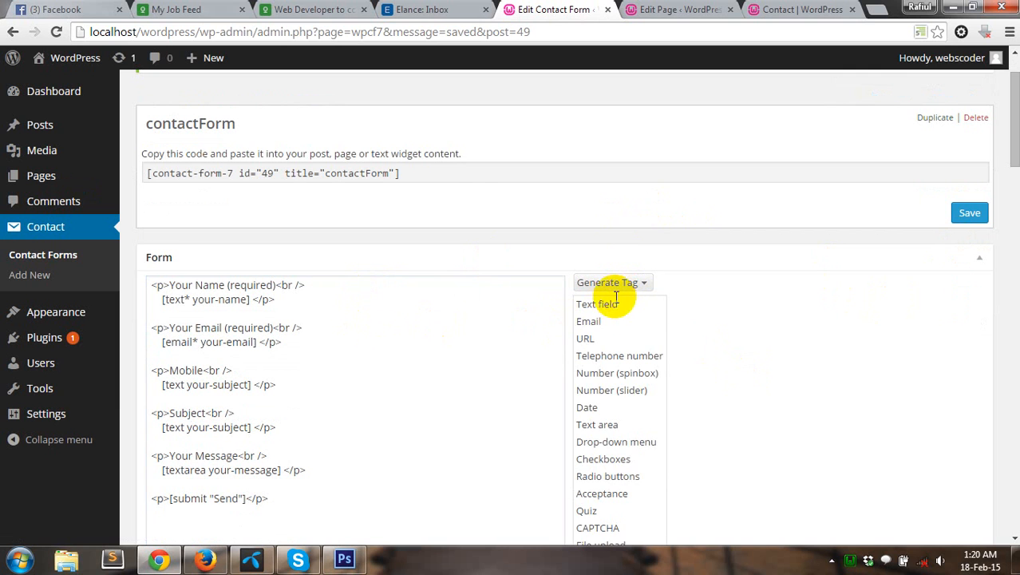
click(596, 305)
scroll(336, 282, down, 1)
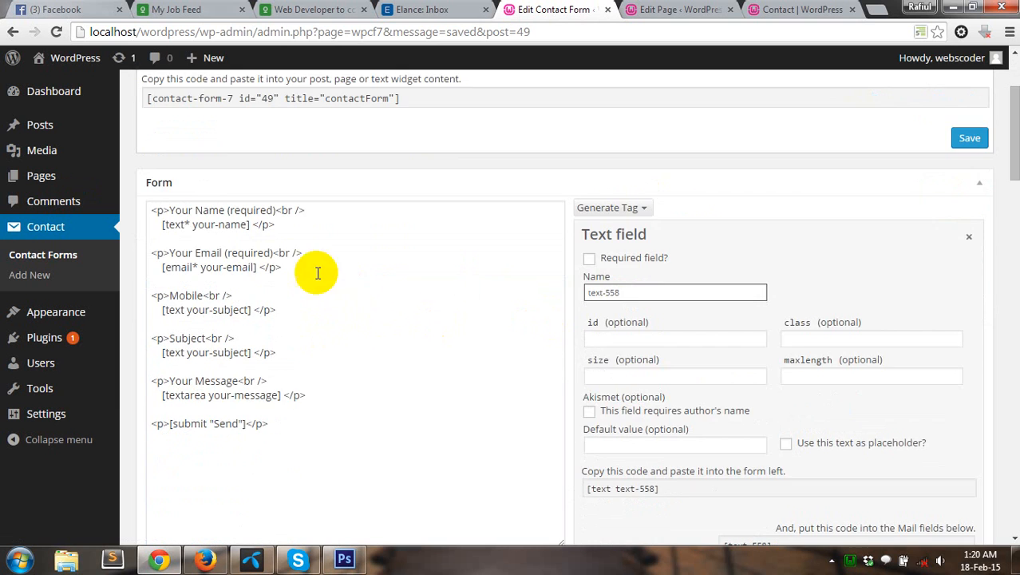
click(589, 258)
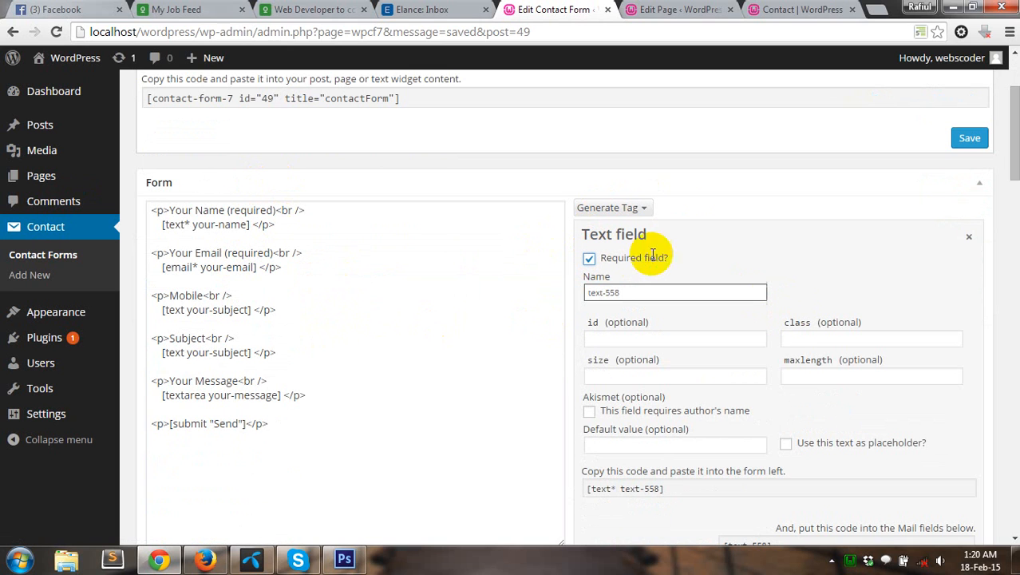
scroll(708, 259, down, 1)
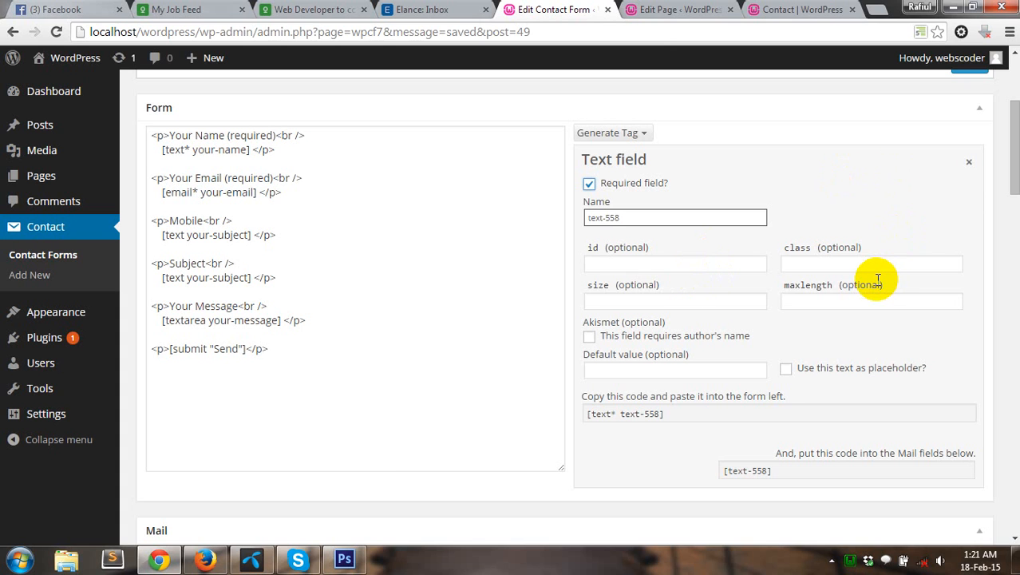
click(725, 414)
key(ctrl+c)
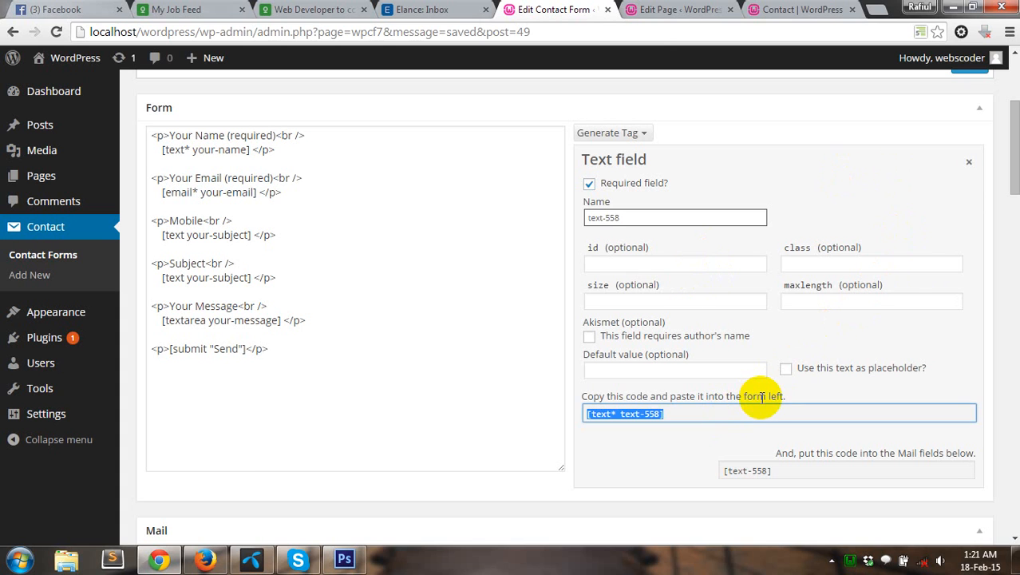
drag(162, 149, 250, 151)
key(ctrl+v)
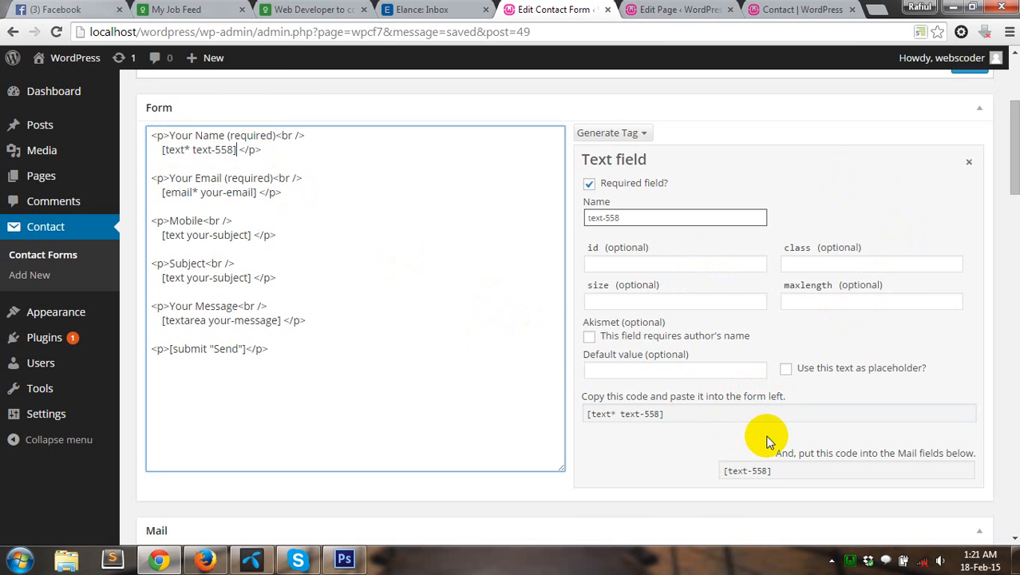
scroll(766, 441, down, 1)
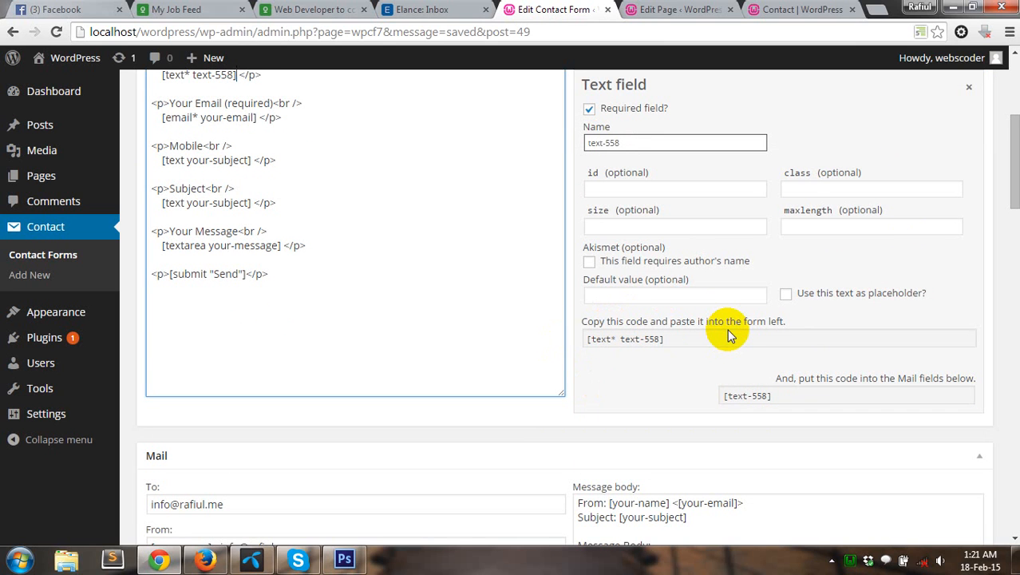
Step: Paste the [text-558] mail tag over [your-name] on the message body's From line
click(671, 338)
scroll(530, 331, up, 1)
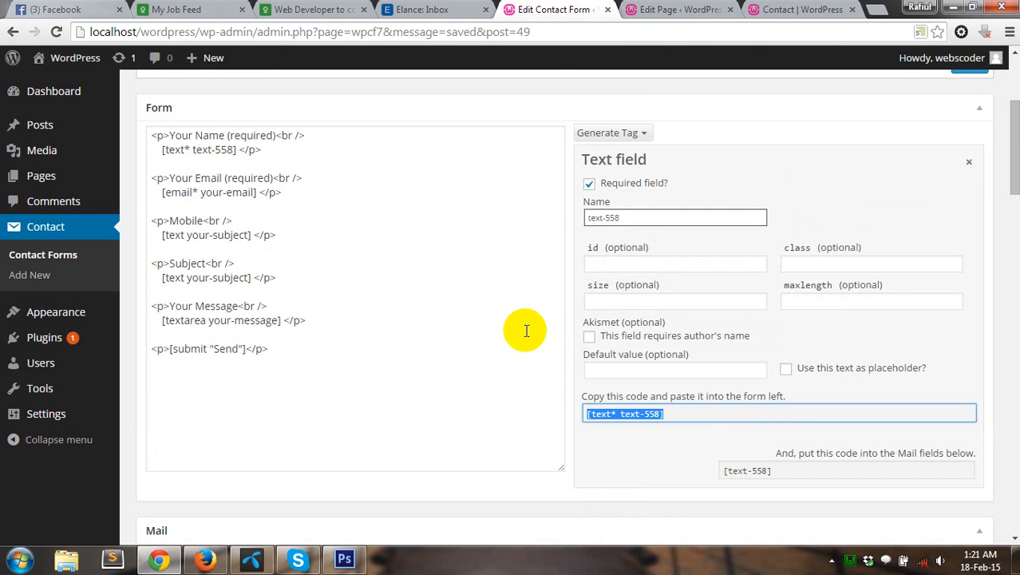
scroll(527, 331, up, 1)
scroll(526, 334, down, 2)
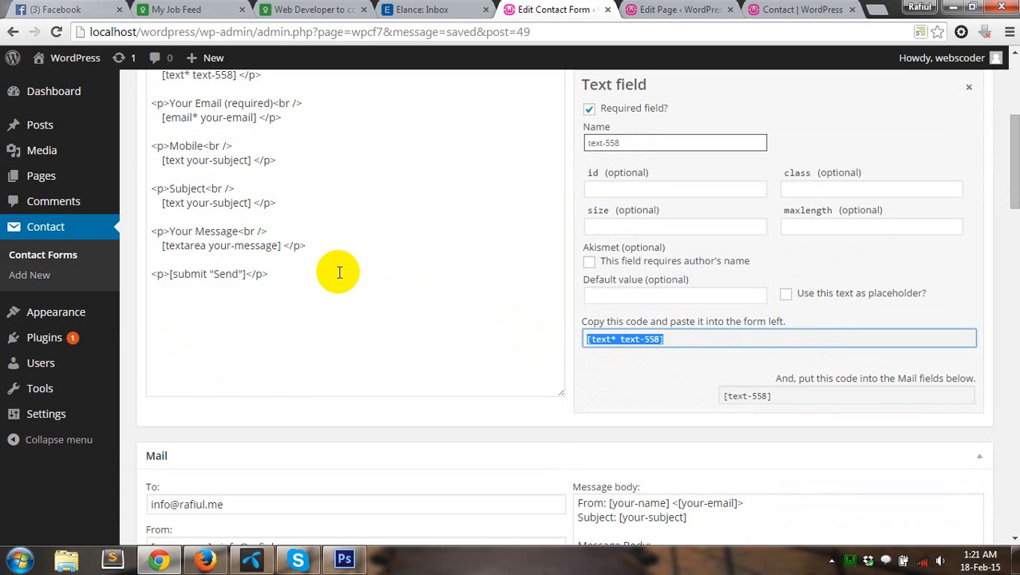
scroll(344, 284, down, 3)
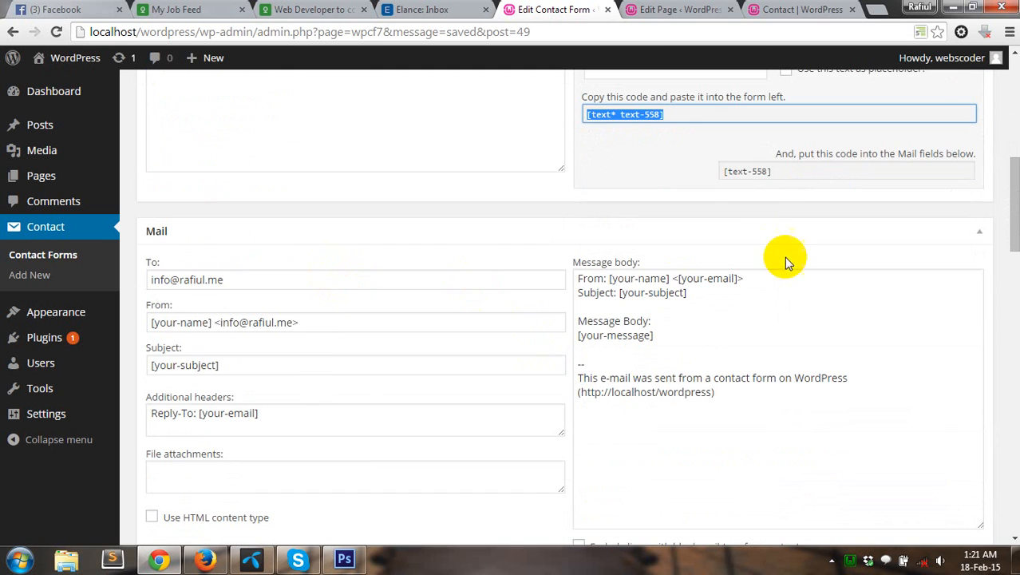
click(760, 172)
key(ctrl+c)
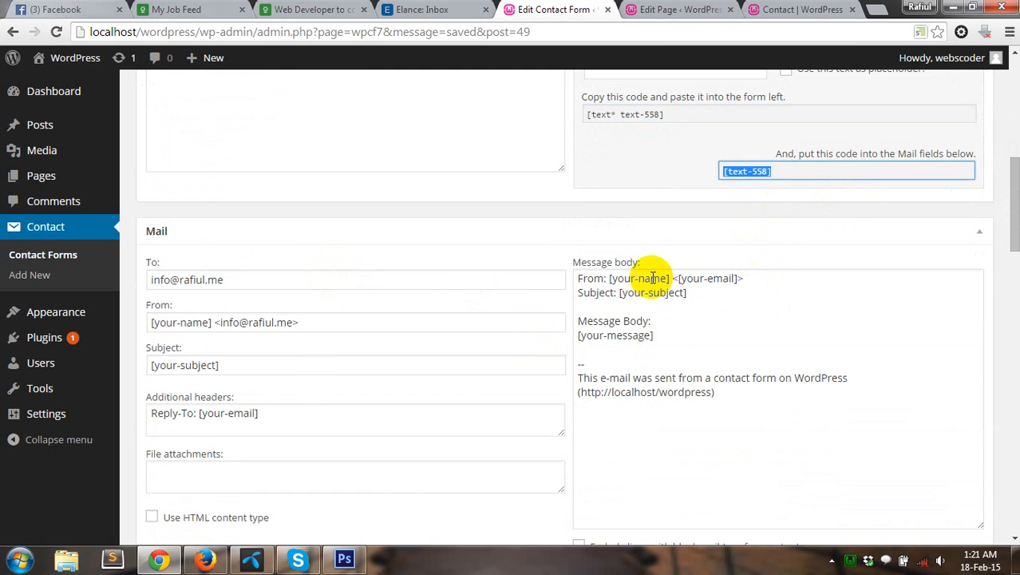
scroll(654, 286, up, 6)
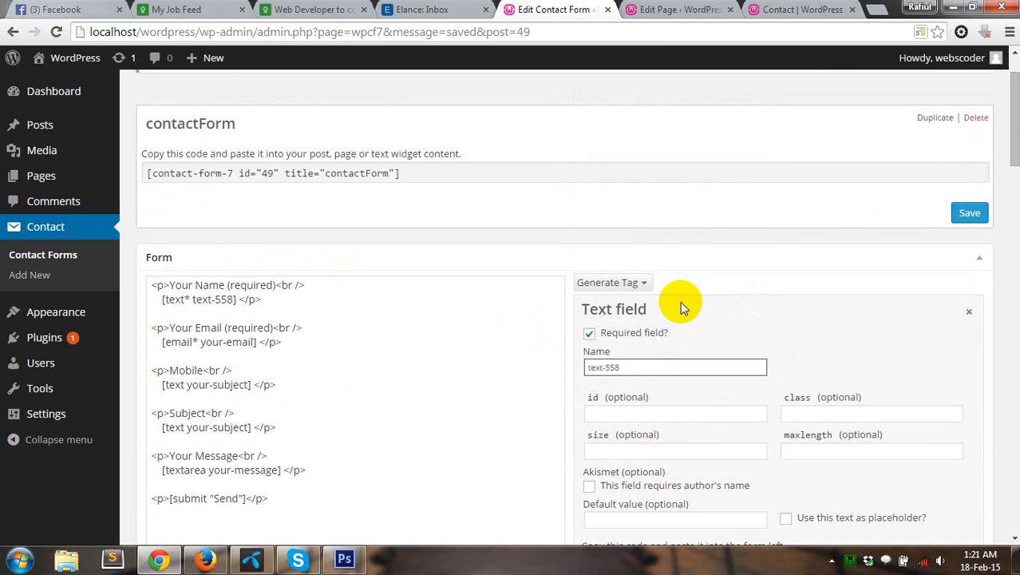
scroll(674, 312, down, 8)
scroll(672, 238, up, 2)
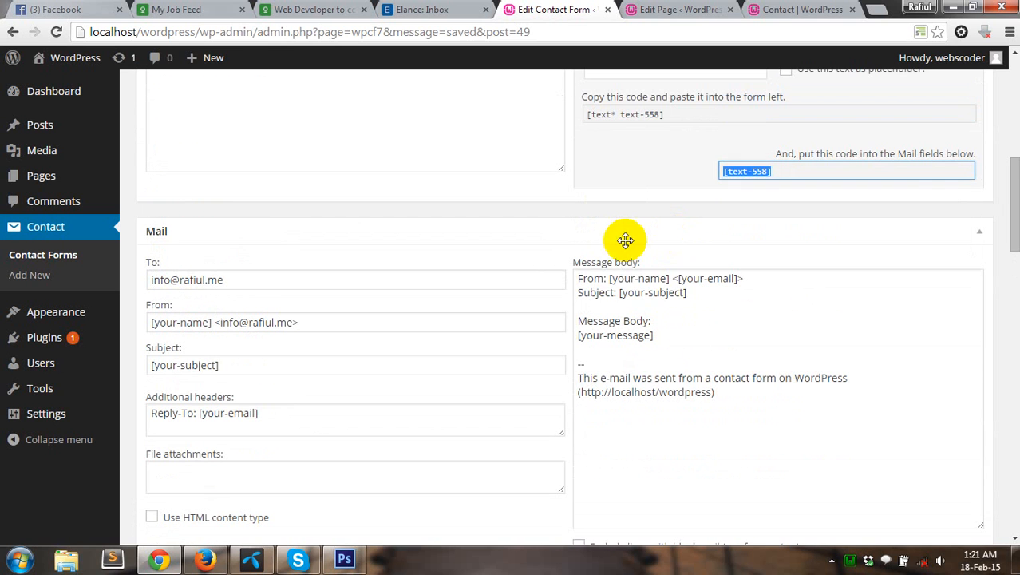
click(611, 275)
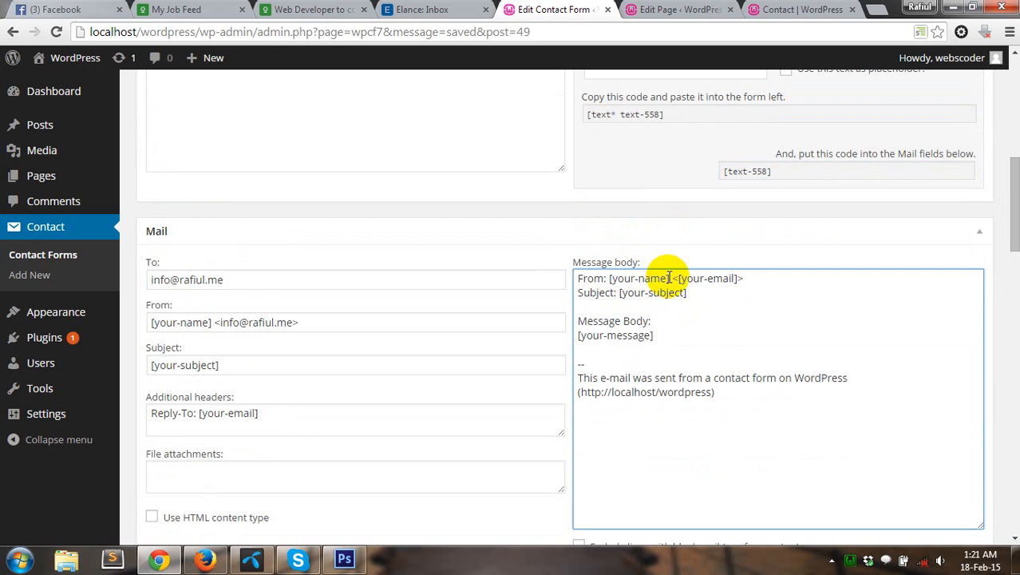
shift+click(669, 278)
key(ctrl+v)
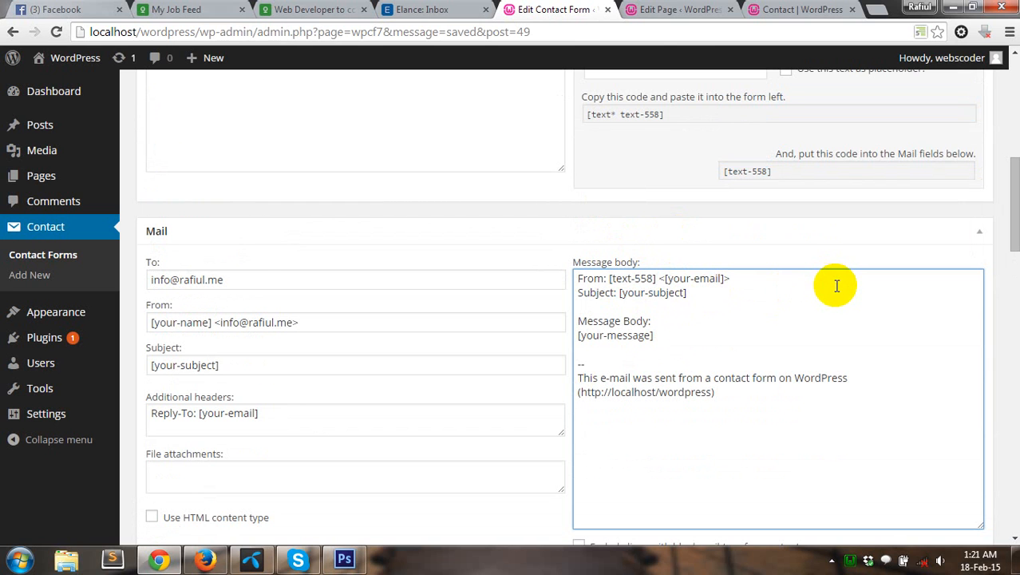
scroll(836, 286, up, 6)
Step: Generate a required email field tag and paste it over the old email tag in the template
click(254, 341)
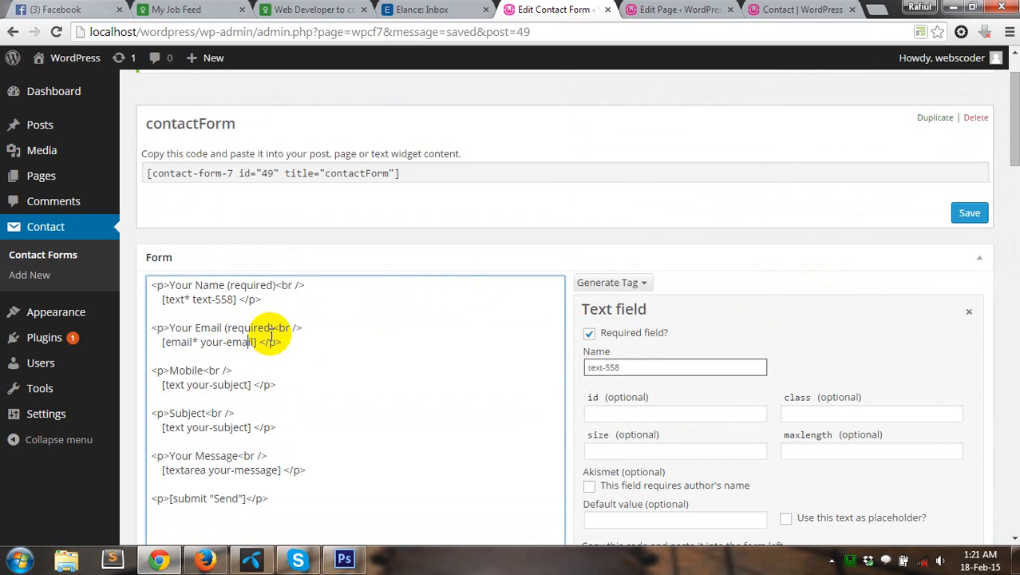
click(632, 284)
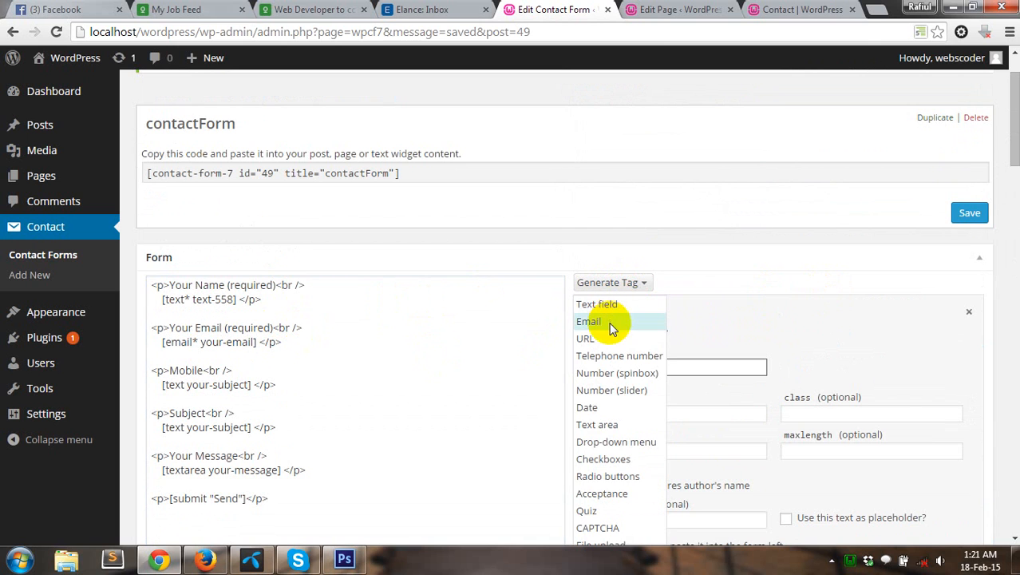
click(611, 323)
mouse_move(108, 378)
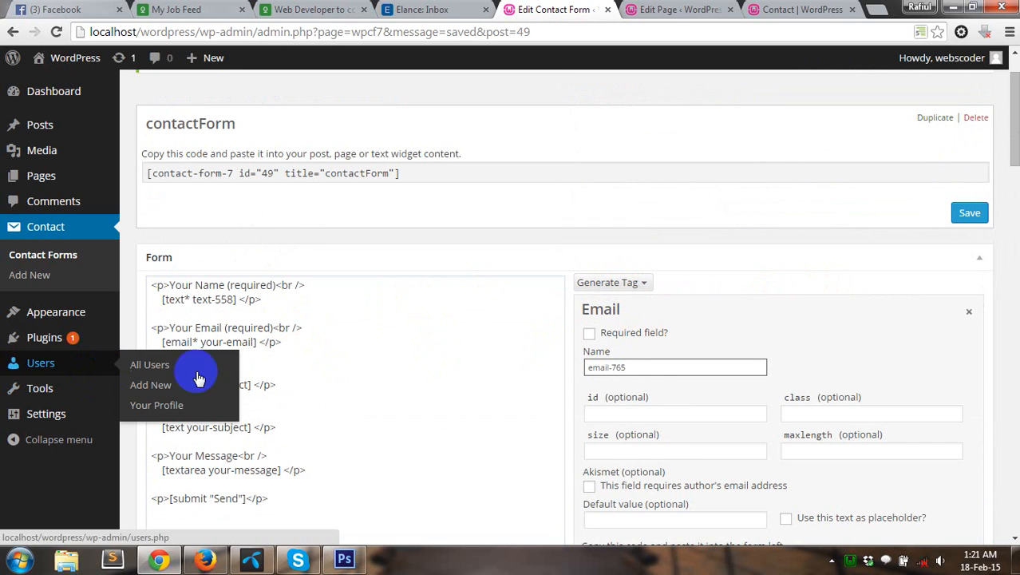
scroll(624, 369, down, 1)
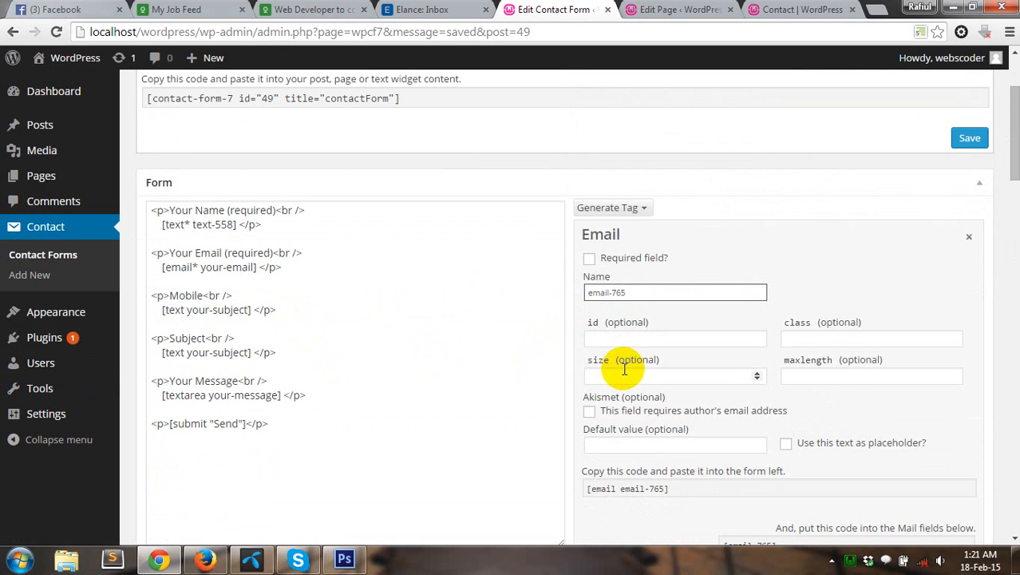
click(589, 258)
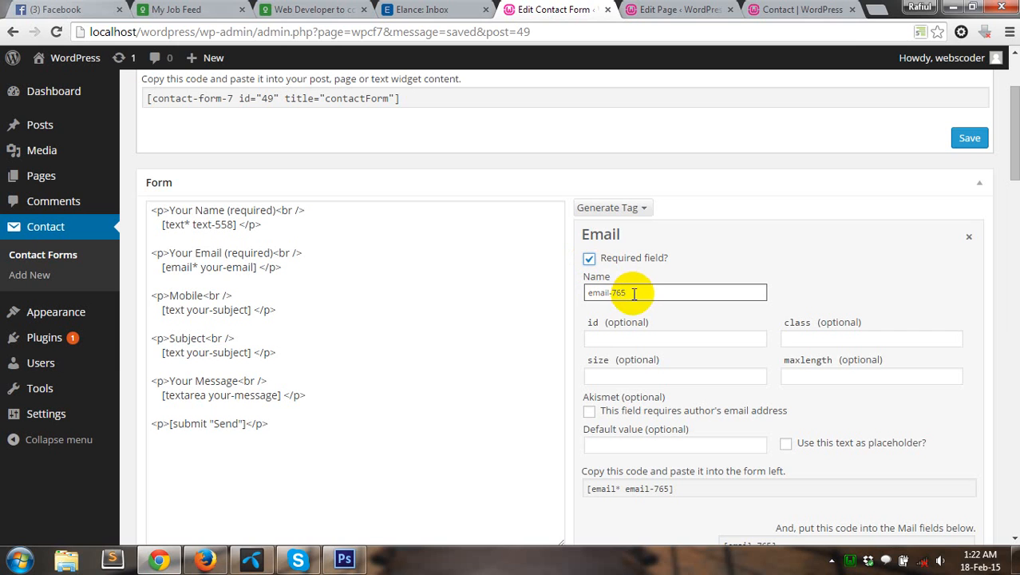
click(212, 267)
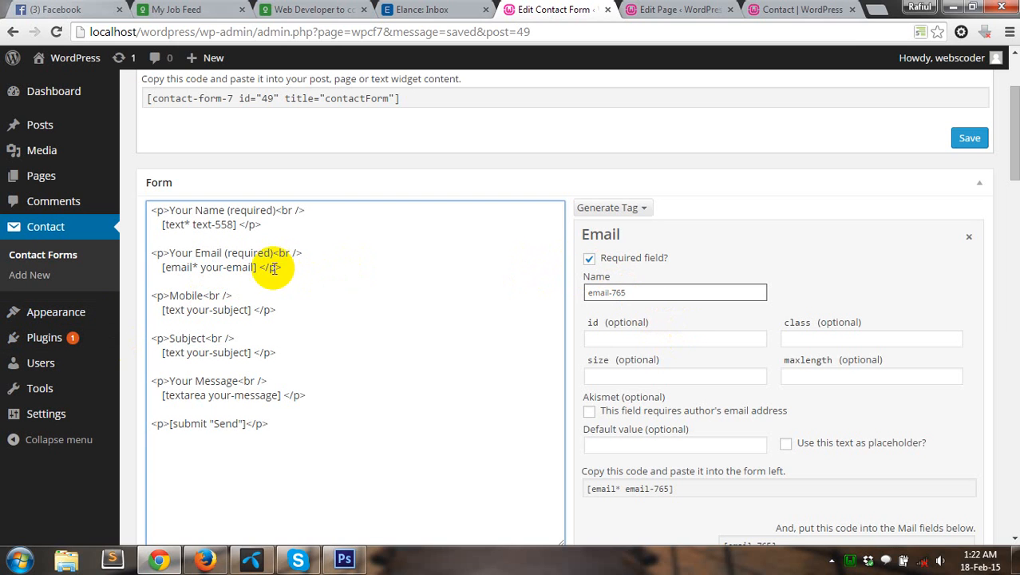
drag(257, 268, 159, 268)
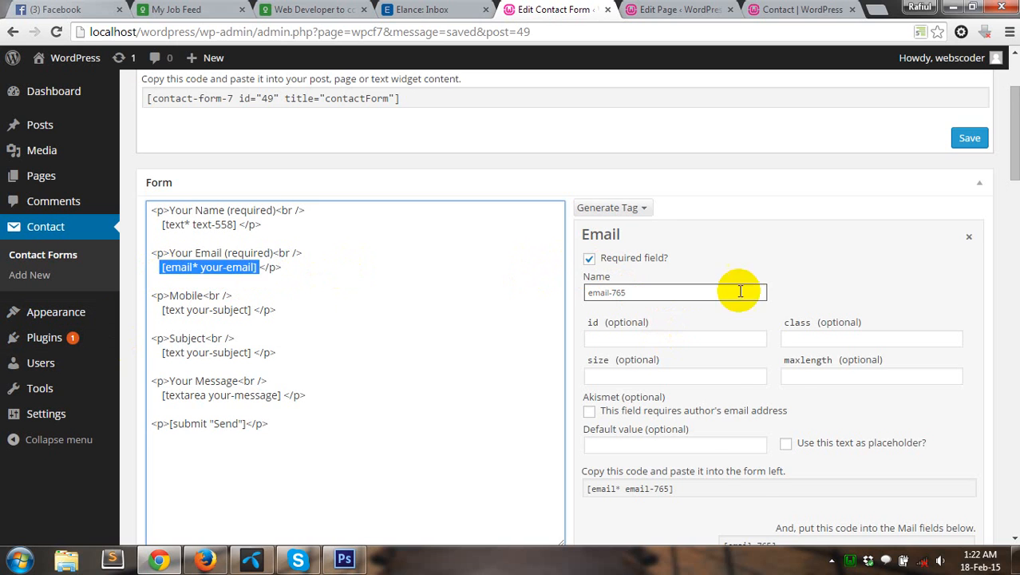
scroll(837, 313, down, 1)
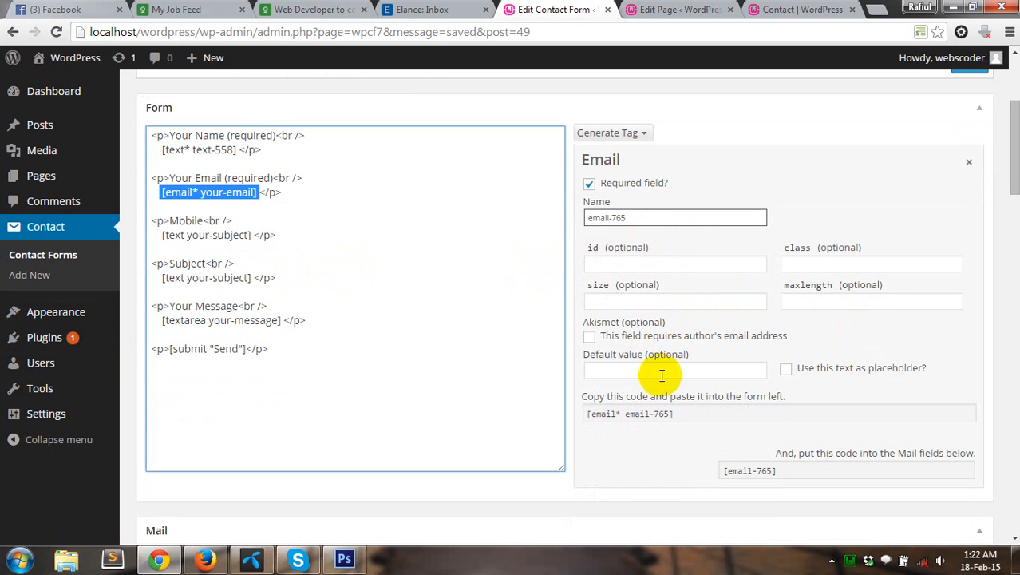
click(655, 415)
key(ctrl+c)
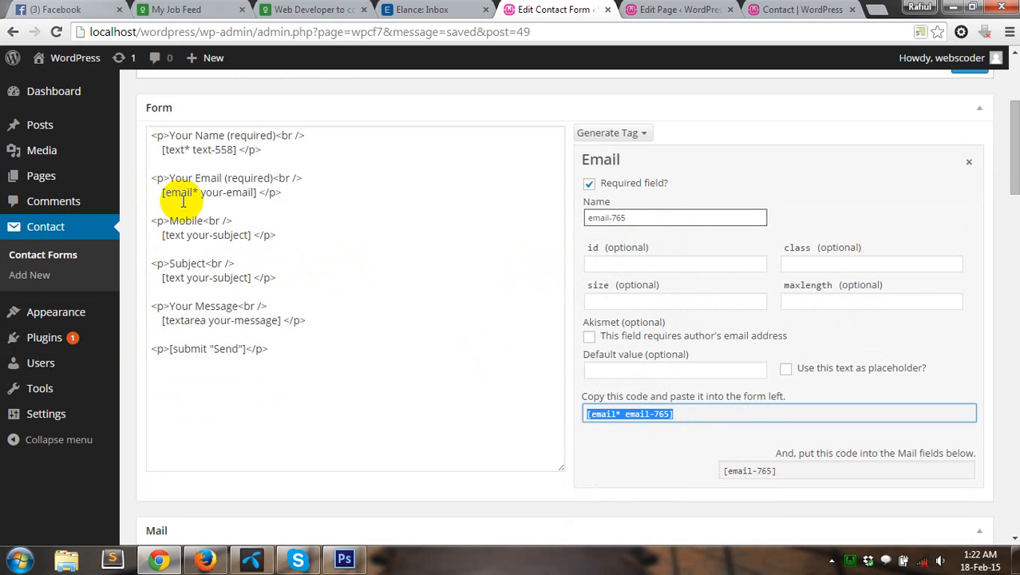
click(161, 193)
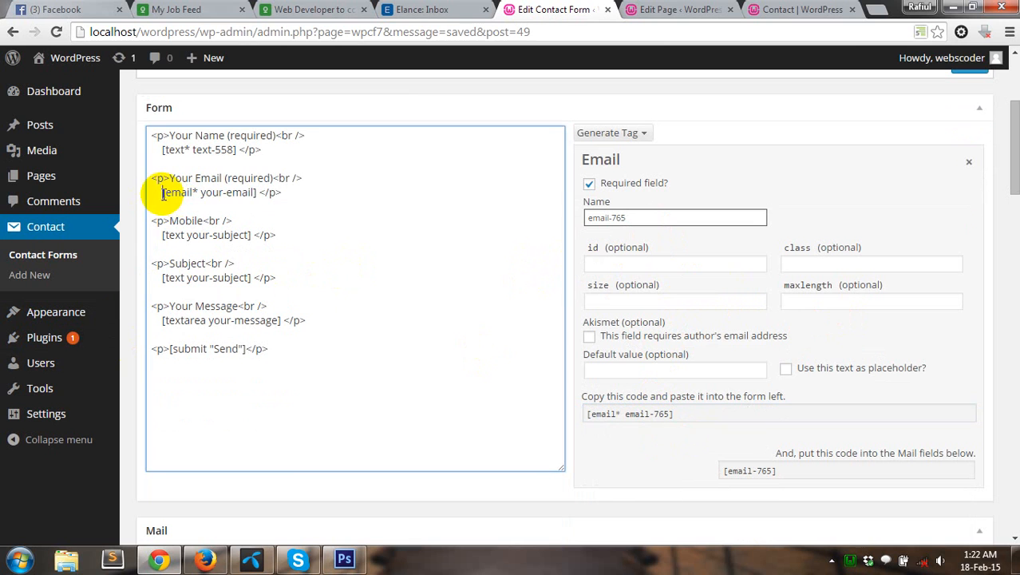
shift+click(254, 191)
key(ctrl+v)
Step: Give the email-765 tag the placeholder "Put your email here" and re-paste it into the template
scroll(816, 375, down, 1)
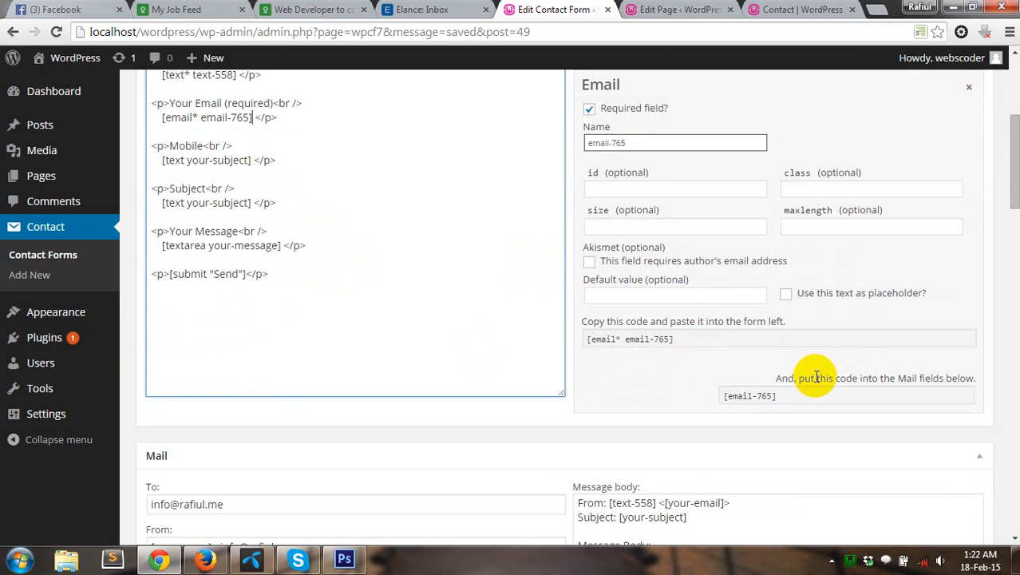
click(633, 181)
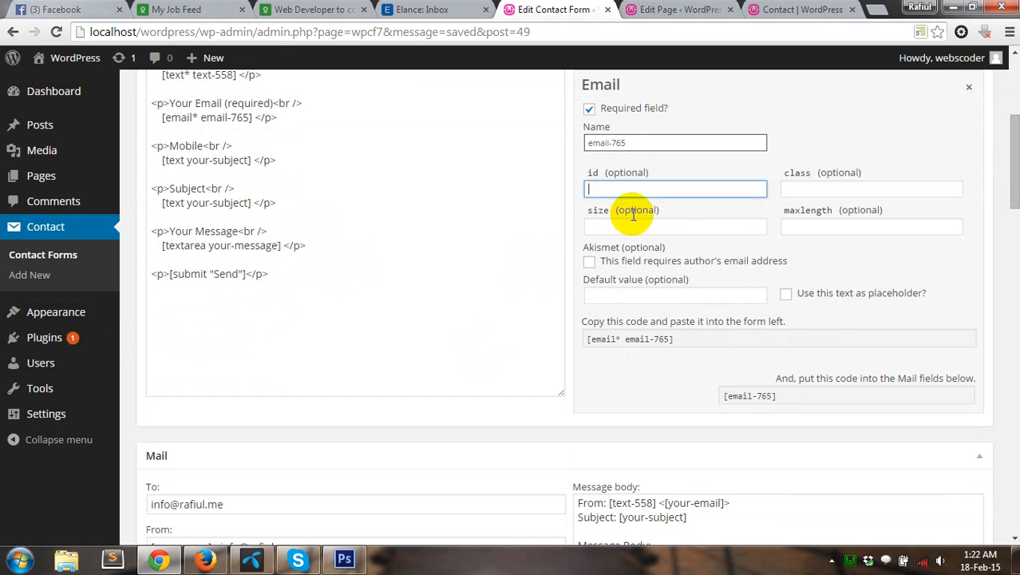
click(629, 228)
click(800, 188)
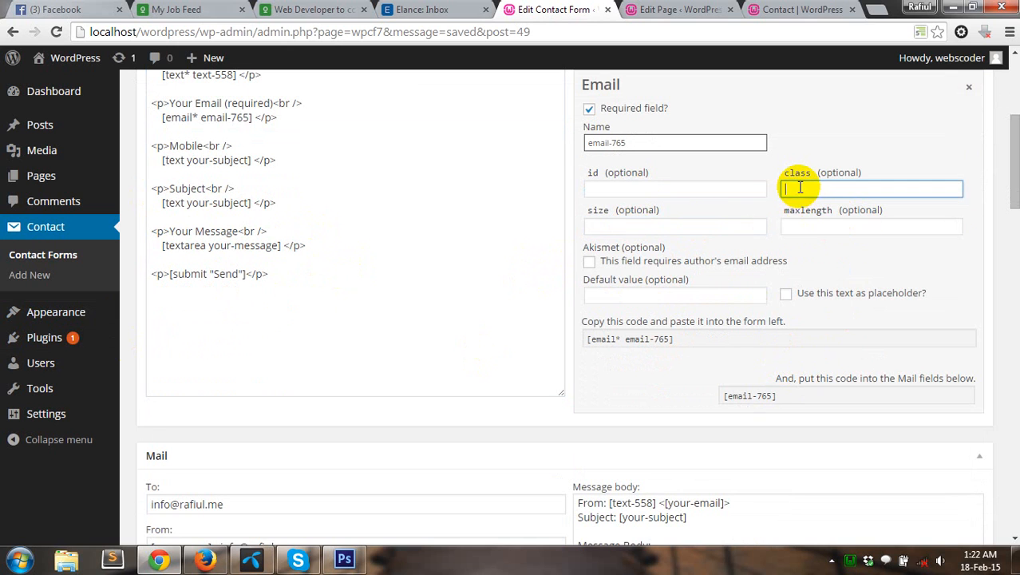
click(815, 227)
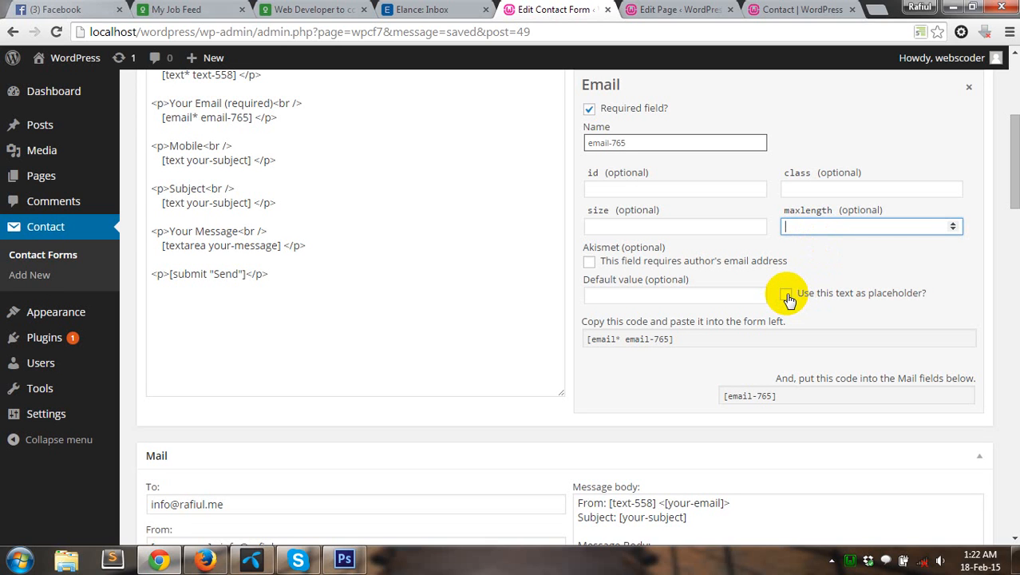
click(787, 296)
click(704, 294)
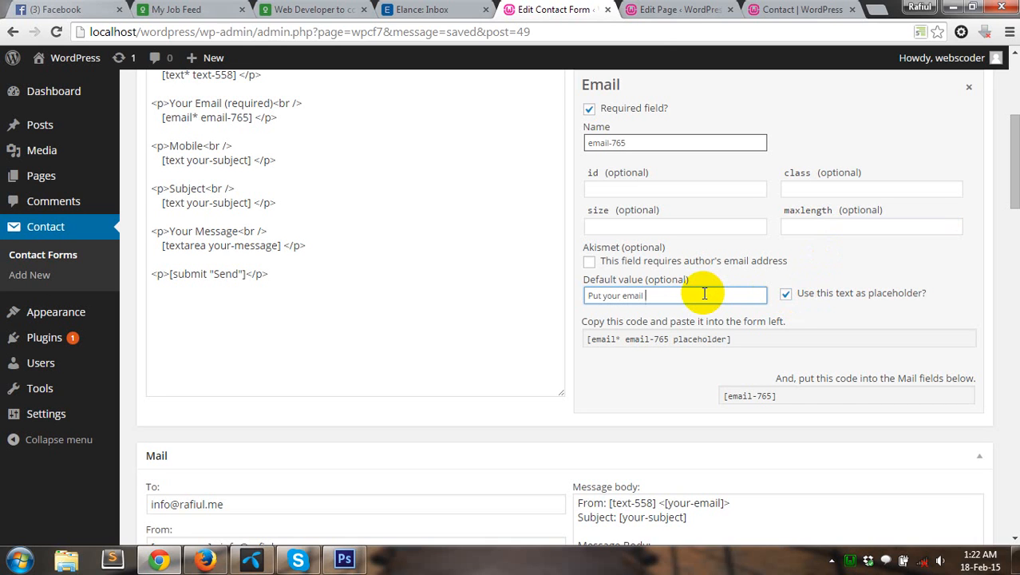
click(815, 361)
click(840, 340)
key(ctrl+c)
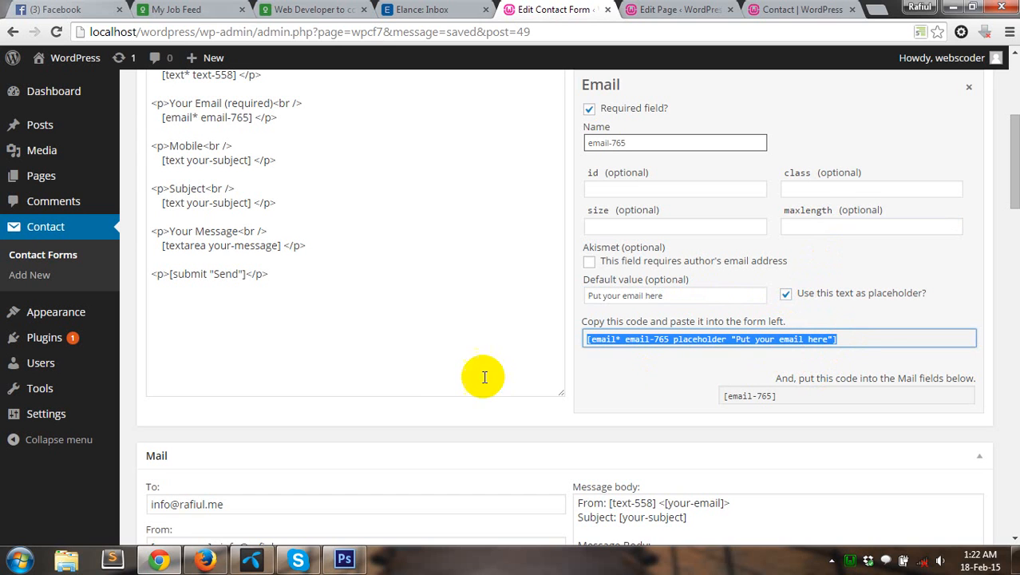
click(254, 116)
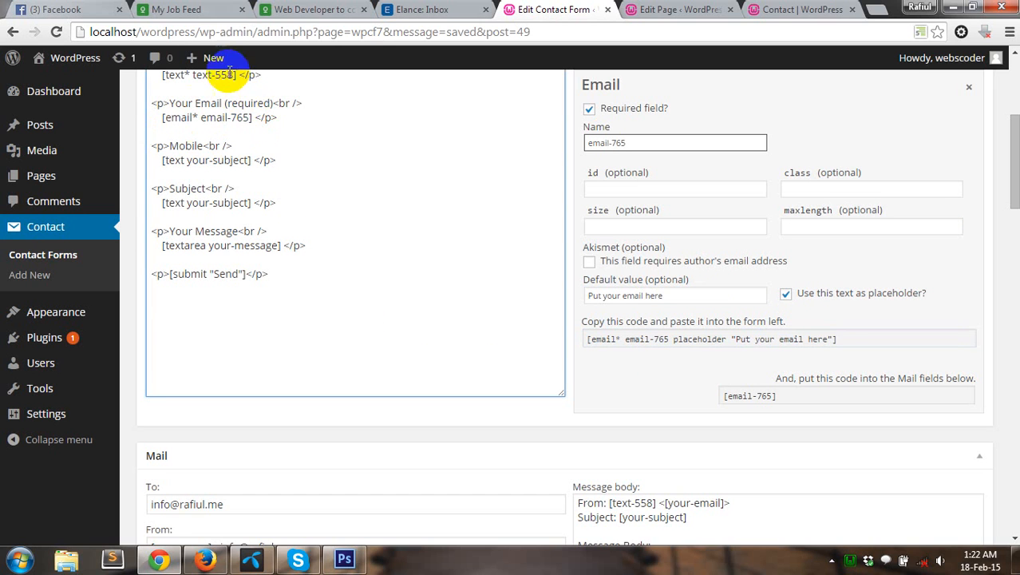
shift+click(163, 117)
key(ctrl+v)
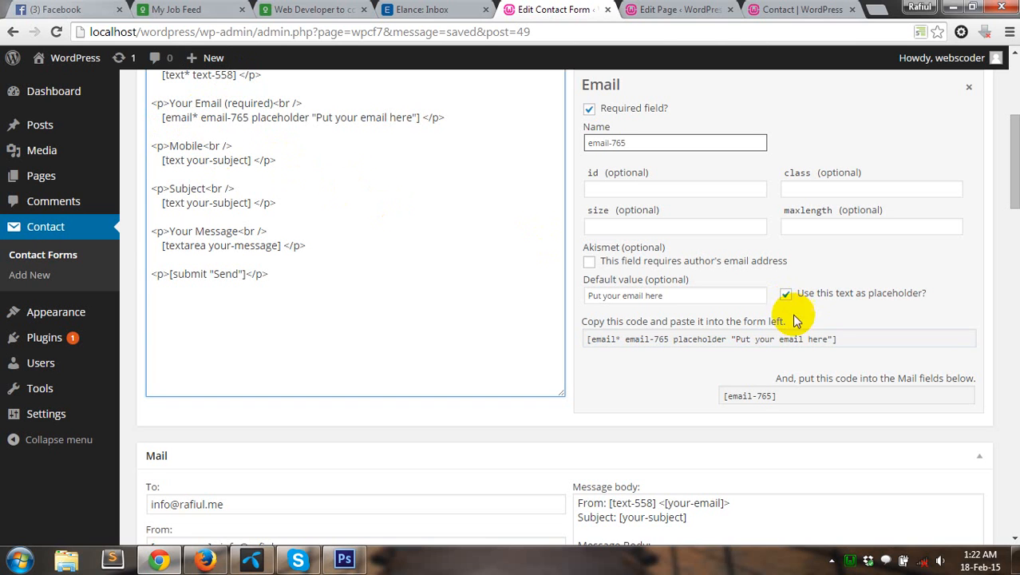
Step: Replace [your-email] in the mail message body with the [email-765] mail tag
click(745, 398)
key(ctrl+c)
scroll(745, 398, down, 5)
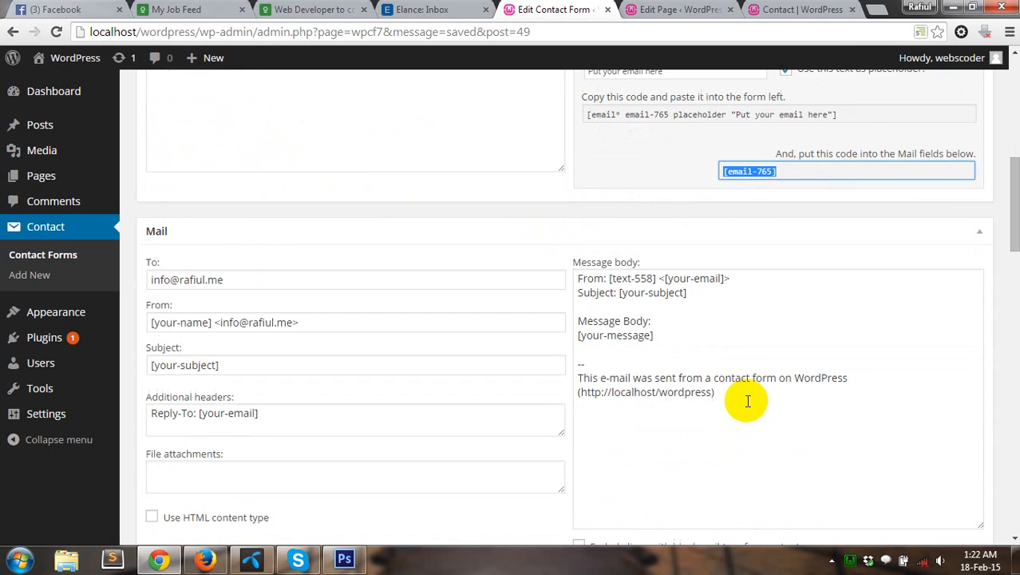
click(664, 279)
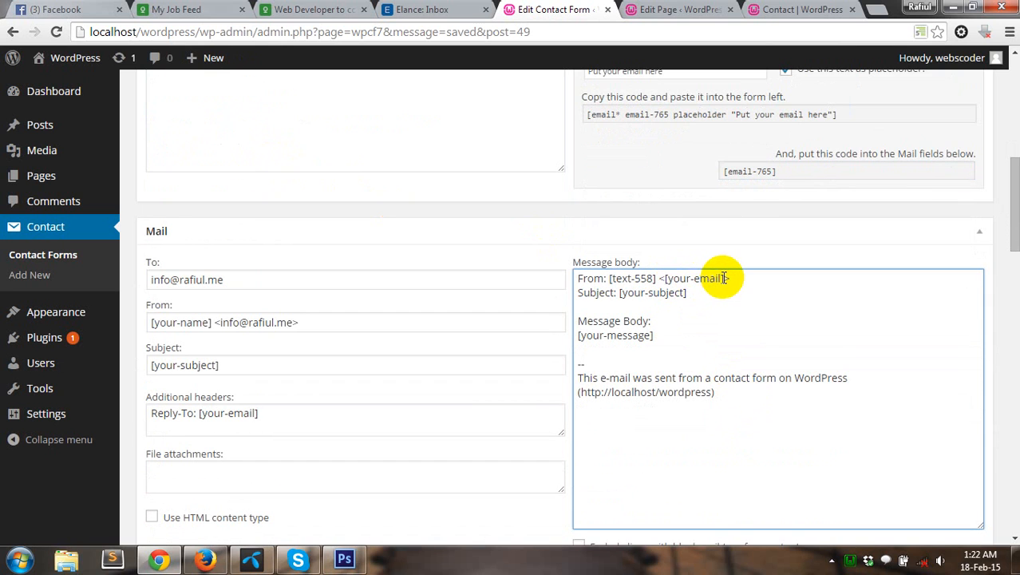
shift+click(722, 278)
key(ctrl+v)
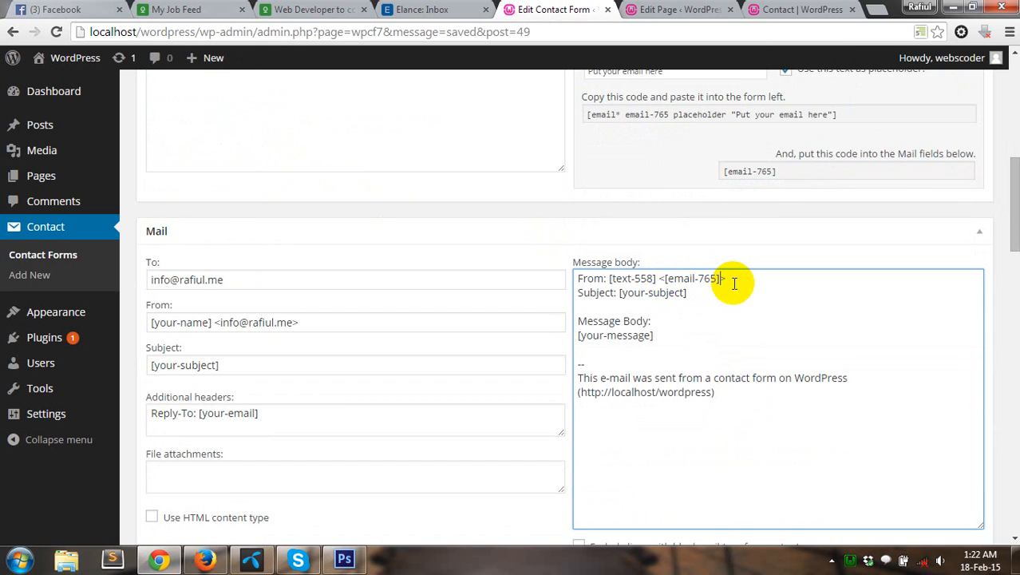
scroll(415, 288, up, 8)
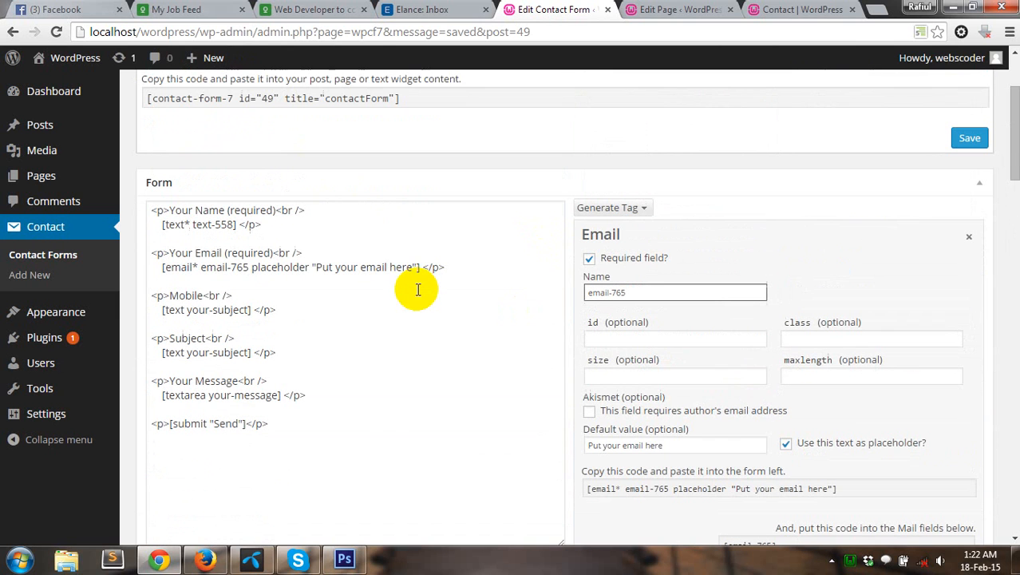
Step: Generate a text-848 text field tag with placeholder "Put your mobile number"
click(214, 312)
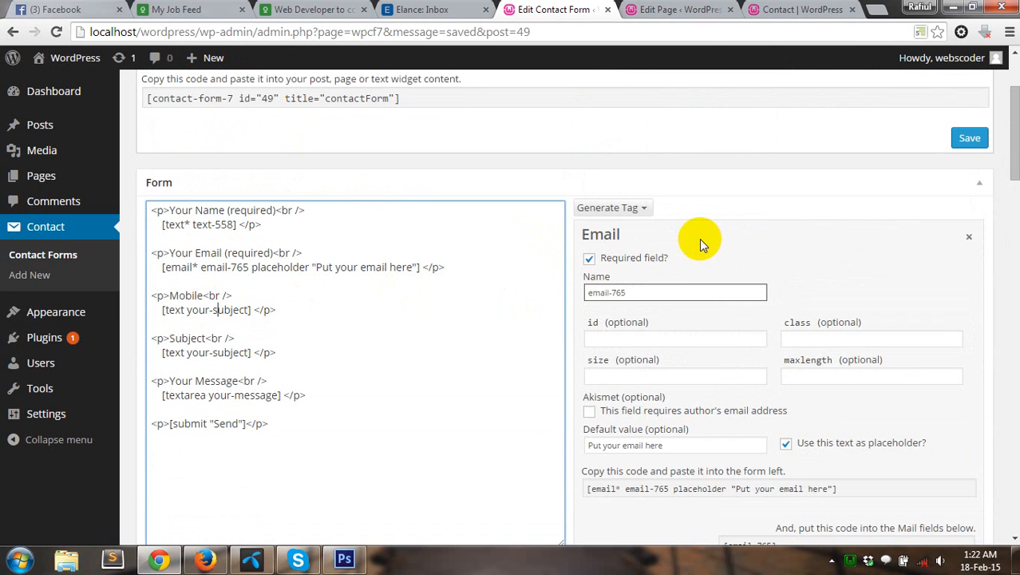
click(634, 208)
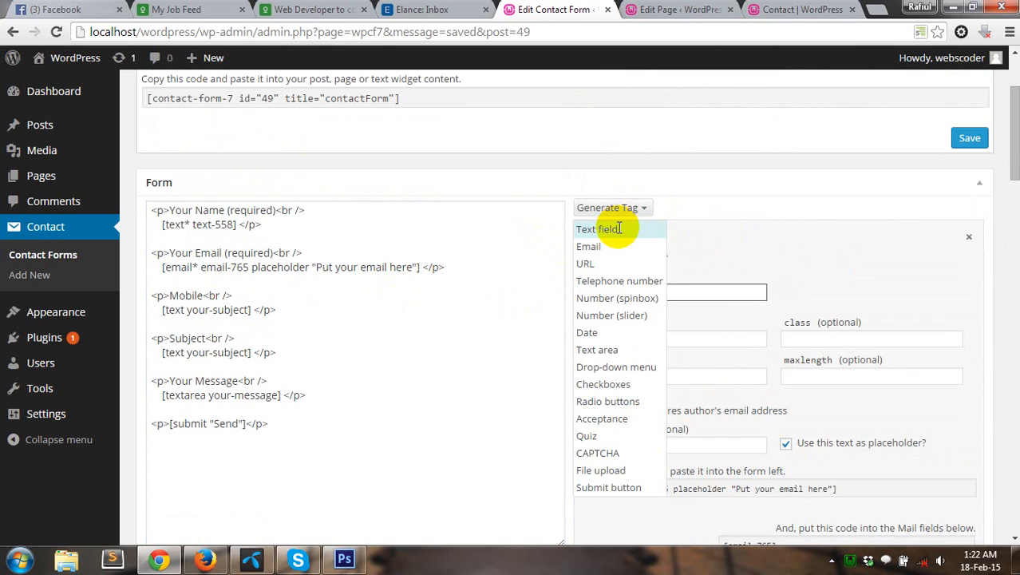
click(619, 228)
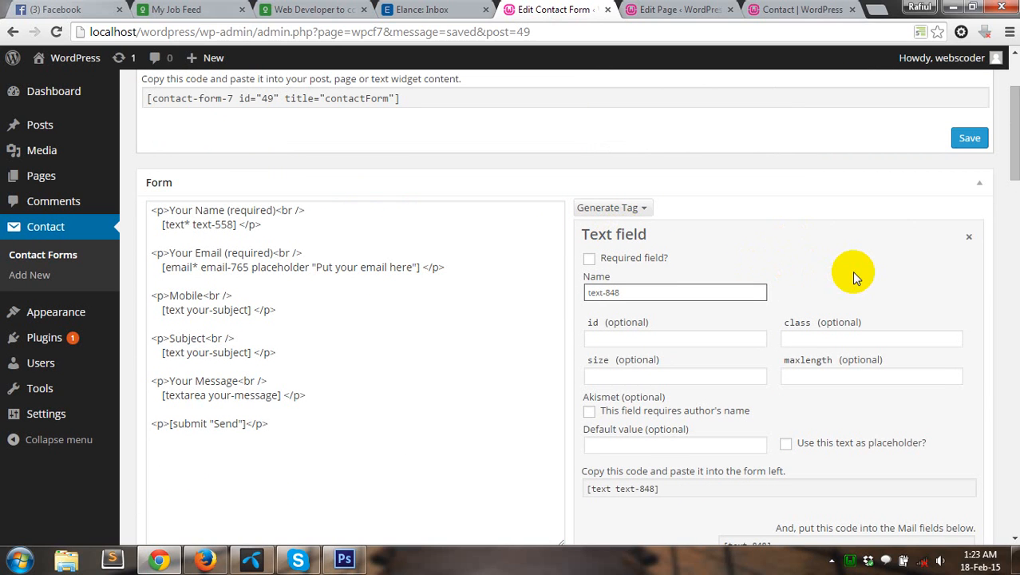
scroll(852, 275, down, 1)
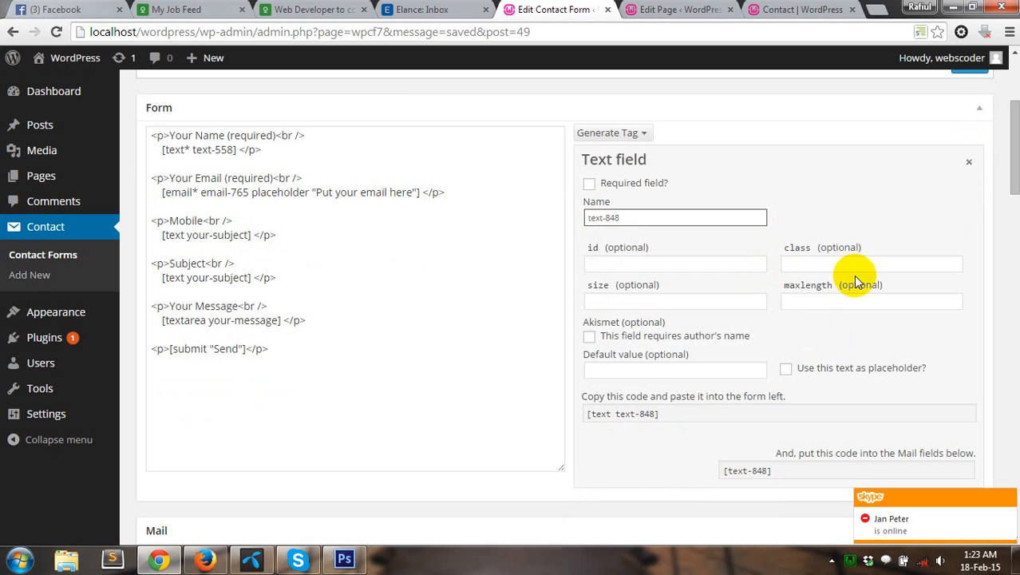
click(786, 368)
click(719, 372)
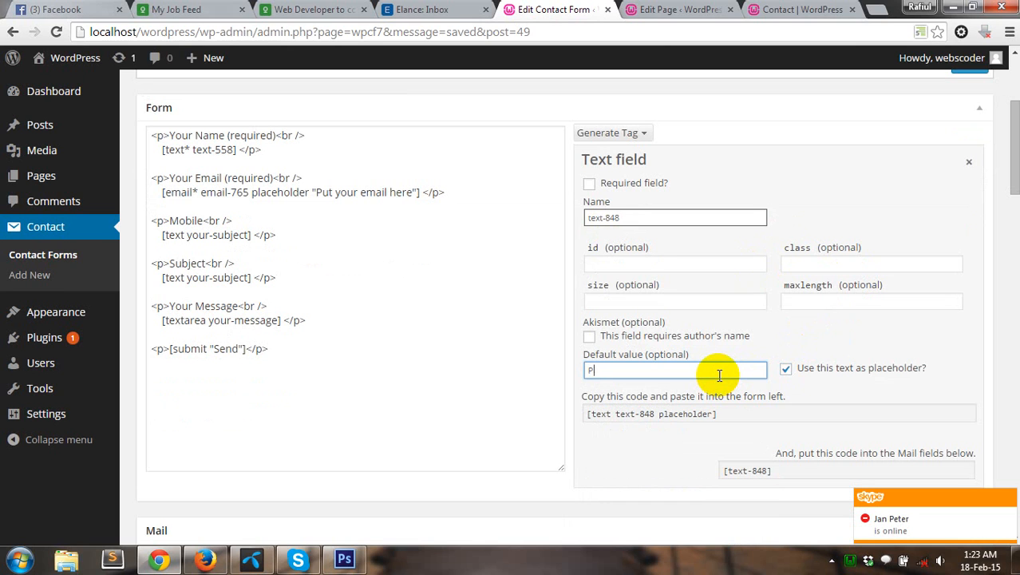
text(Put your )
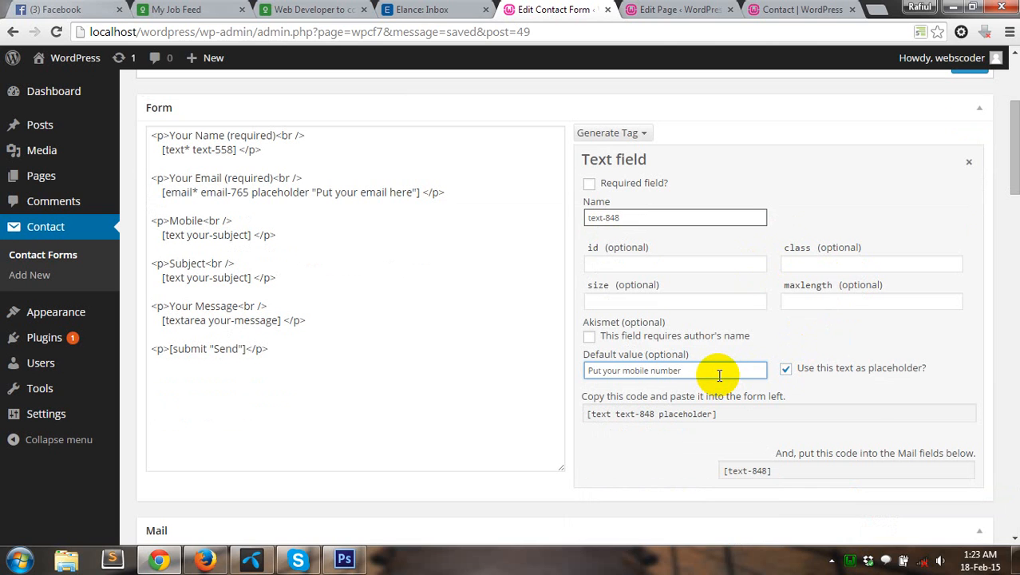
text(mobile number)
click(866, 394)
Step: Paste the text-848 placeholder tag over the Mobile line's old tag in the template
click(831, 415)
key(ctrl+c)
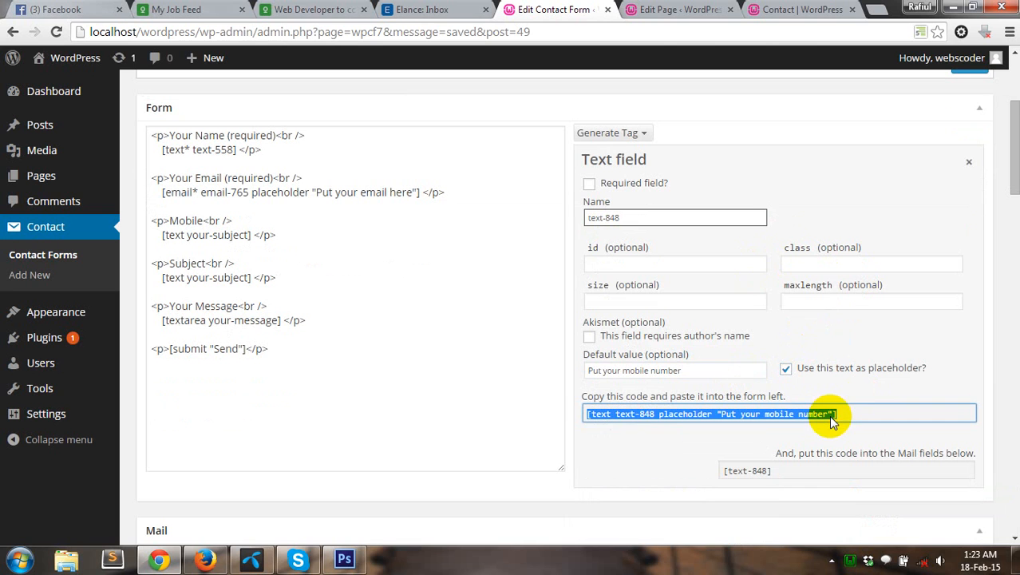
click(160, 235)
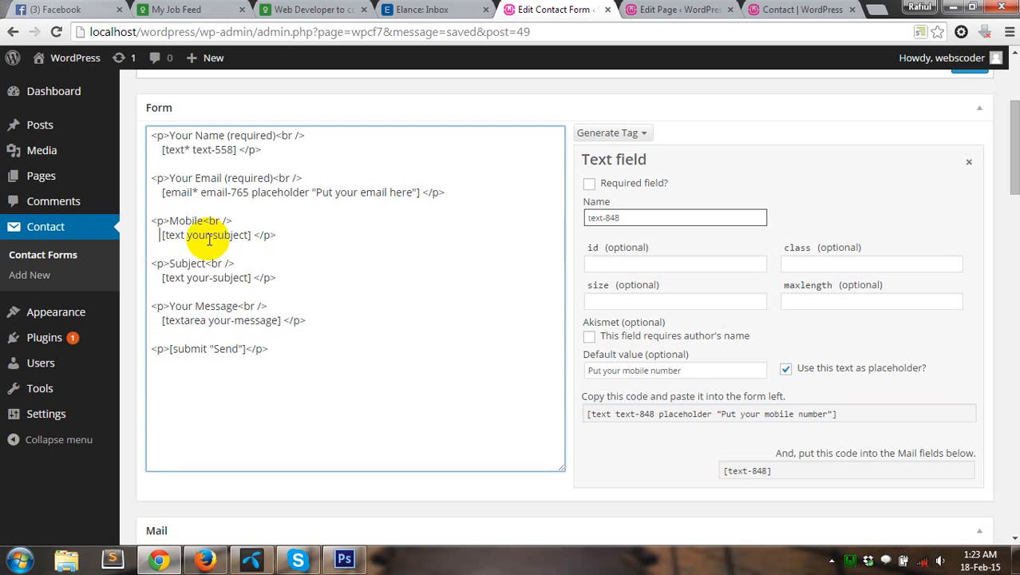
shift+click(250, 234)
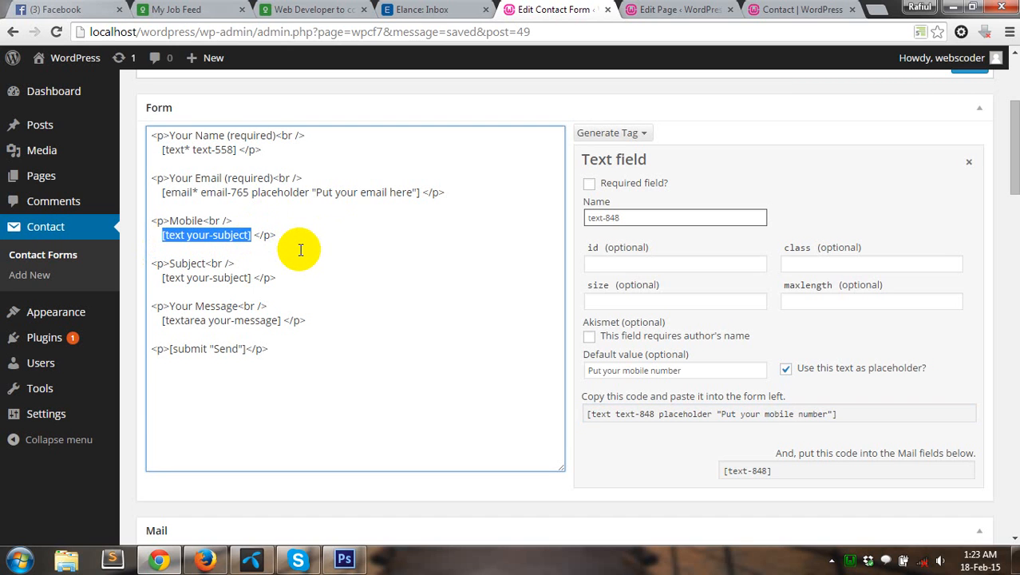
key(ctrl+v)
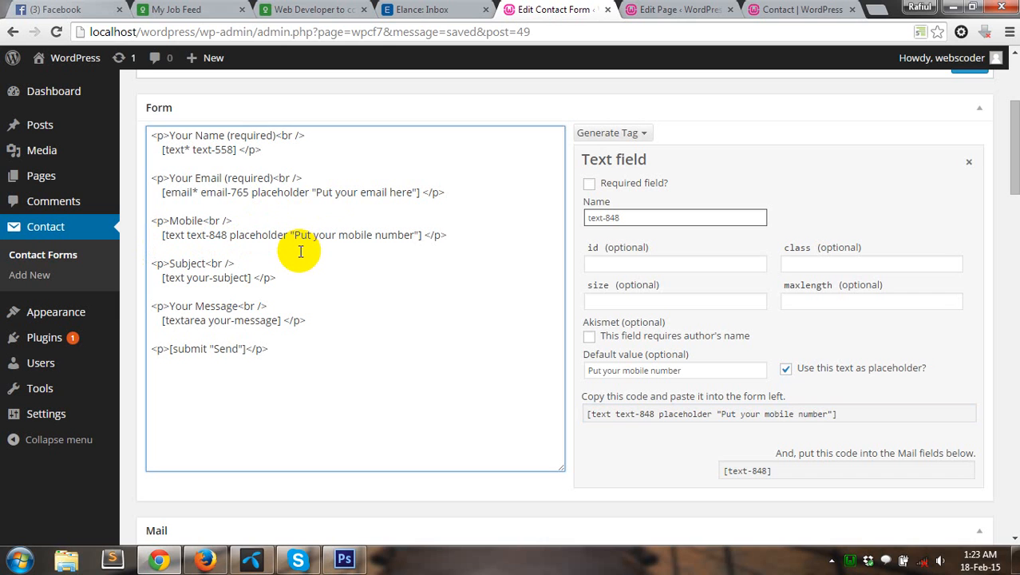
click(243, 277)
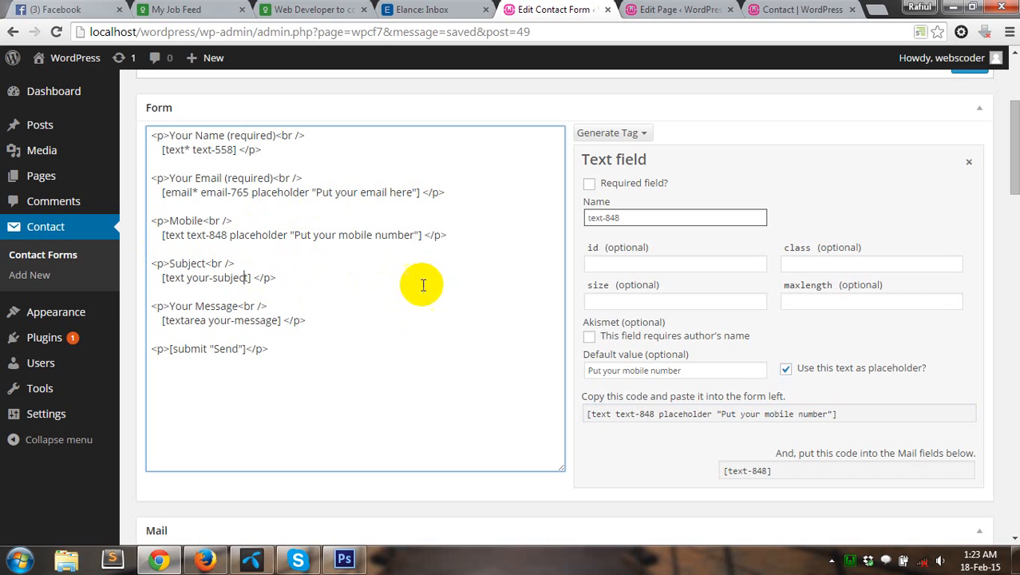
Step: Insert a "Mobile: [text-848]" line below Subject in the mail message body
scroll(616, 284, down, 3)
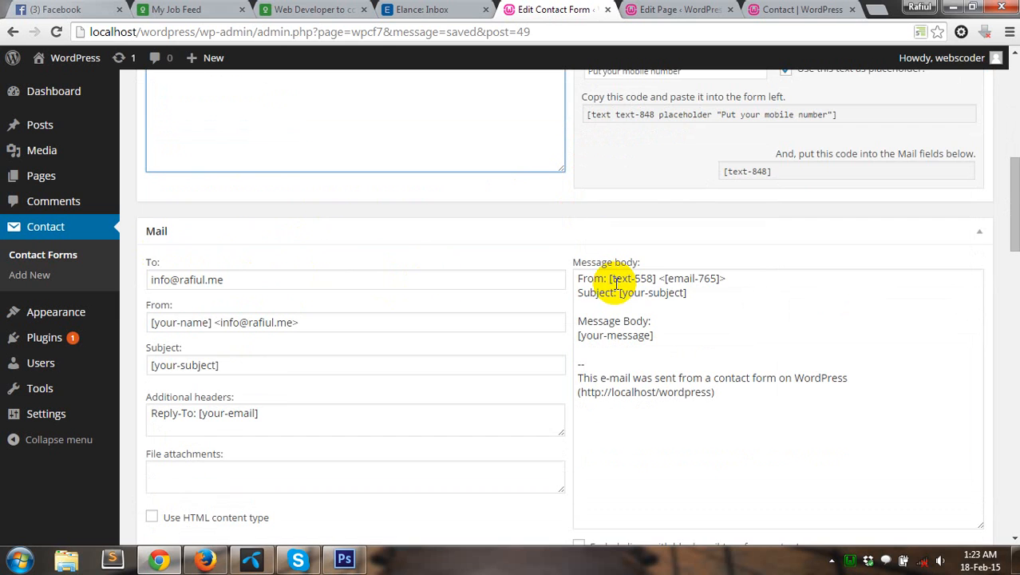
scroll(333, 281, up, 1)
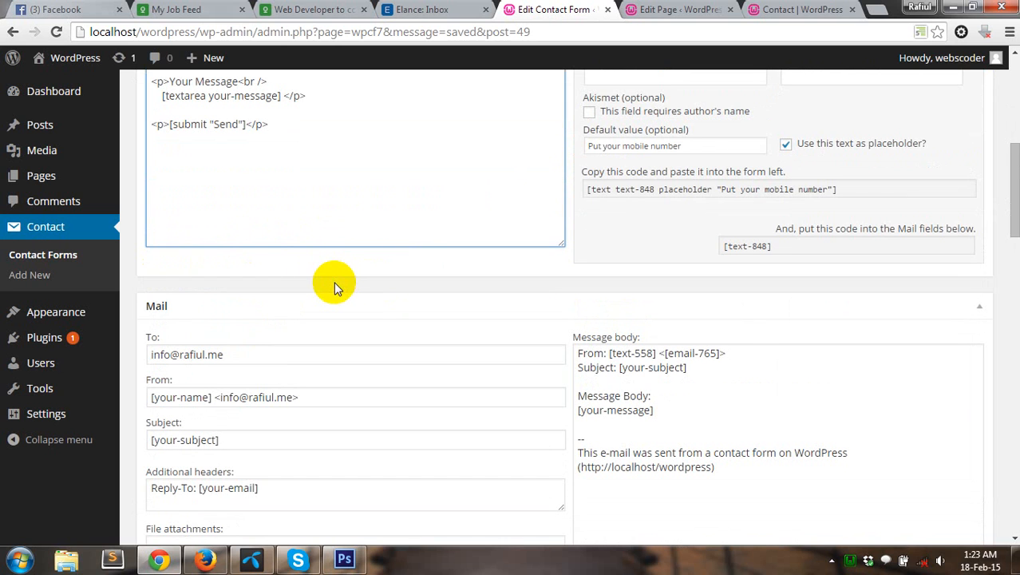
click(658, 386)
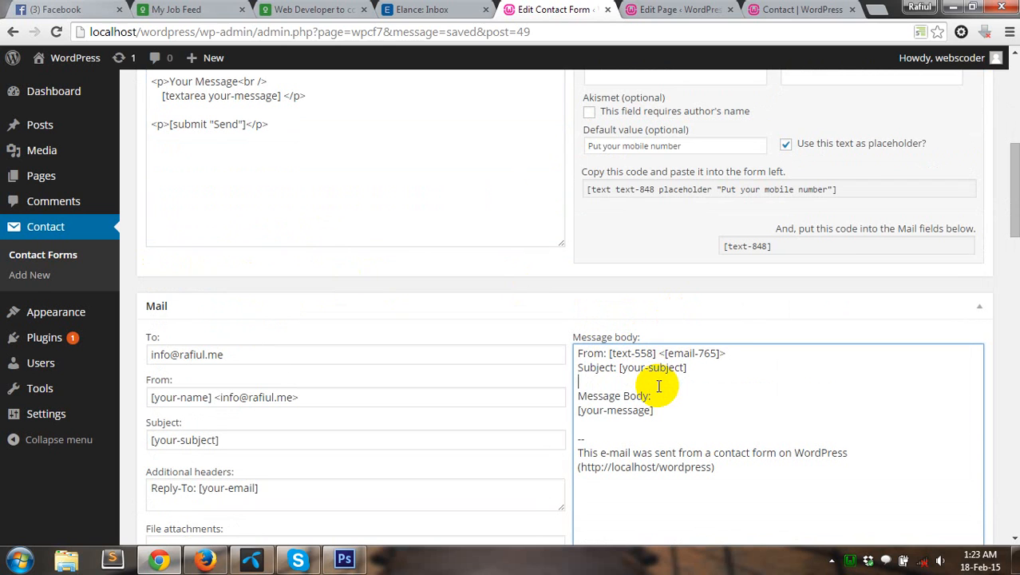
key(Return)
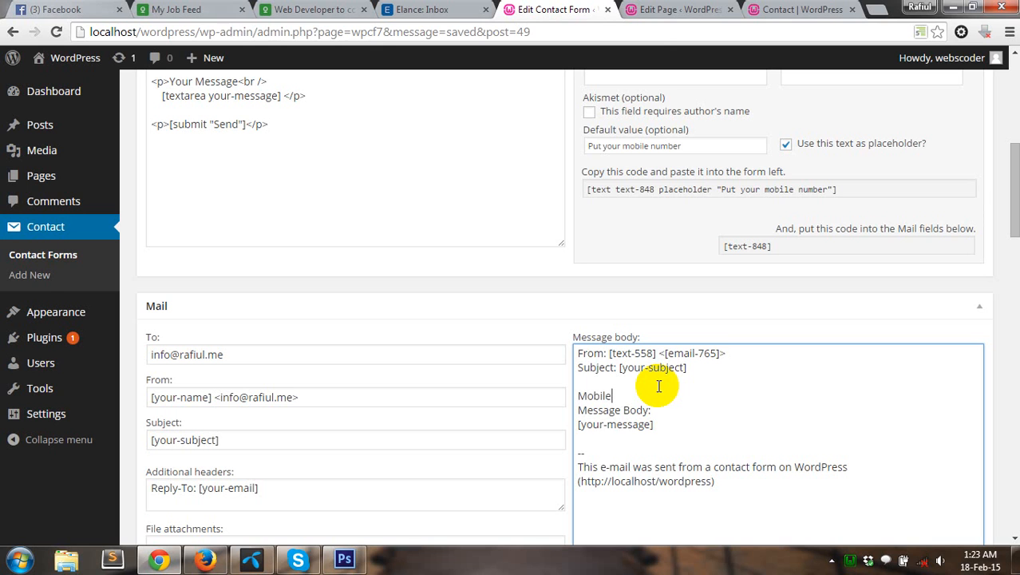
text(Mobile:)
click(745, 247)
key(ctrl+c)
click(654, 391)
key(ctrl+v)
key(Return)
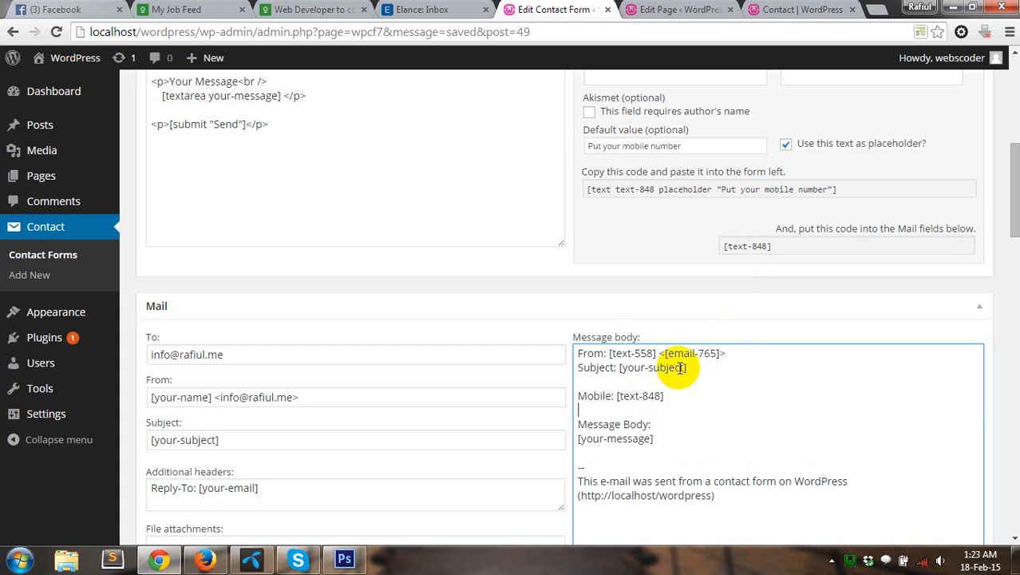
click(742, 196)
scroll(341, 220, up, 2)
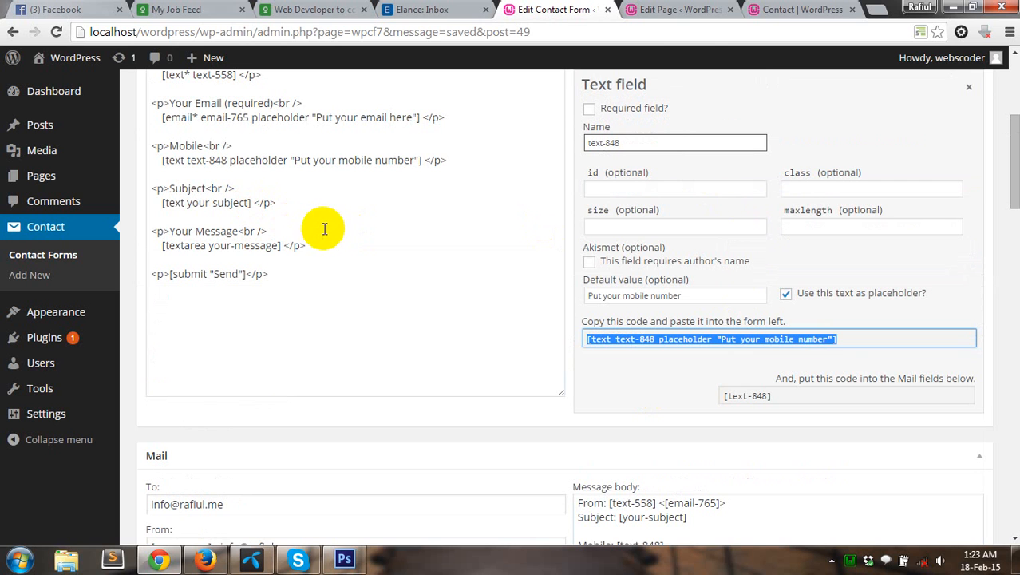
Step: Generate a [text text-933] tag and paste it over [text your-subject] in the form template
scroll(335, 351, up, 3)
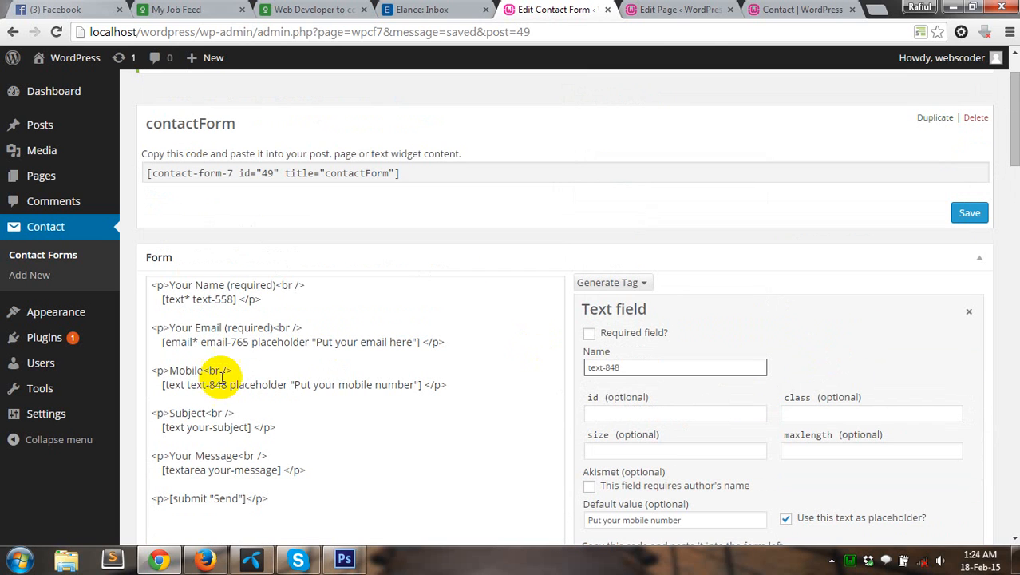
click(204, 427)
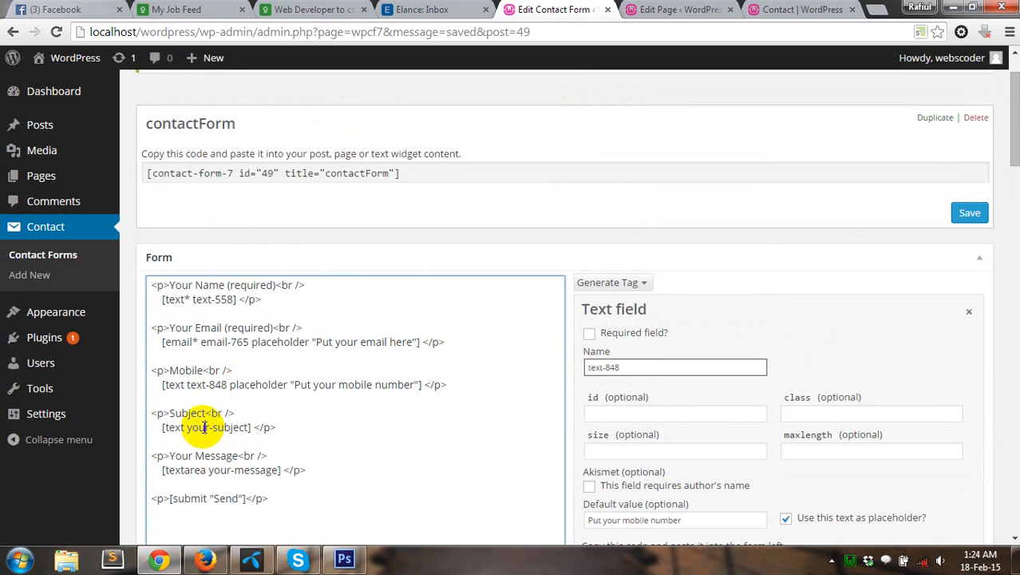
click(639, 285)
click(629, 304)
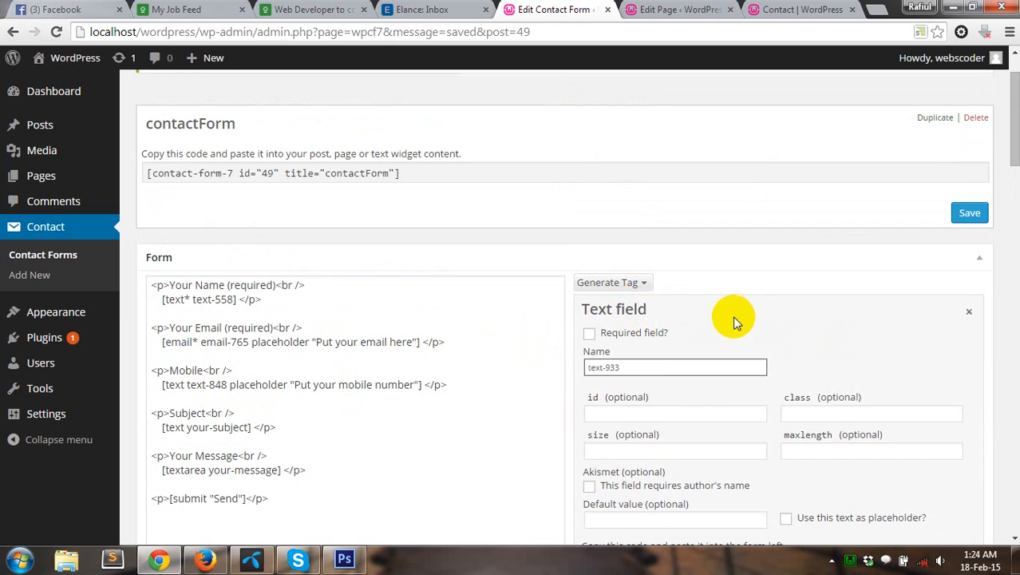
scroll(686, 311, down, 3)
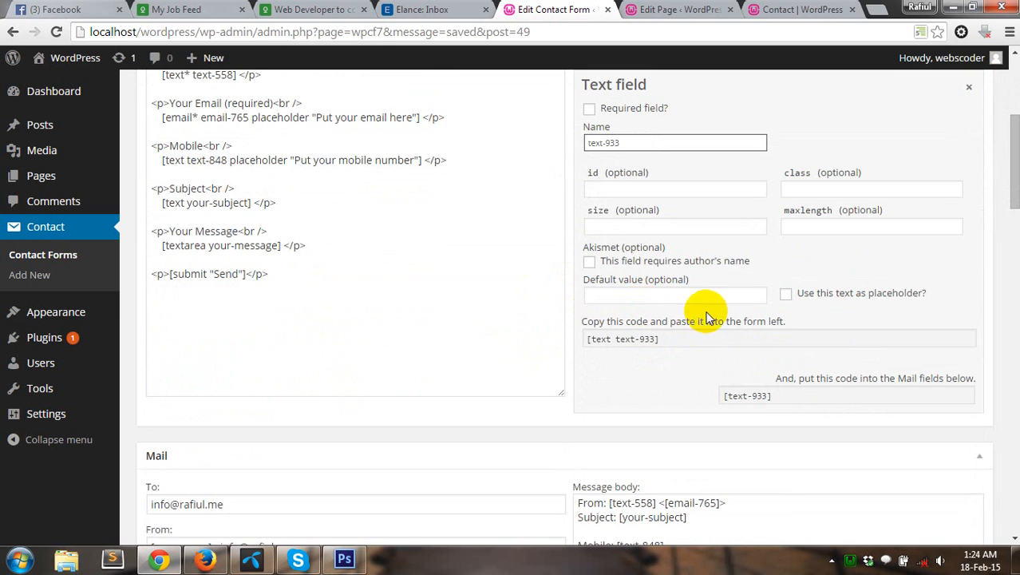
click(648, 338)
key(ctrl+c)
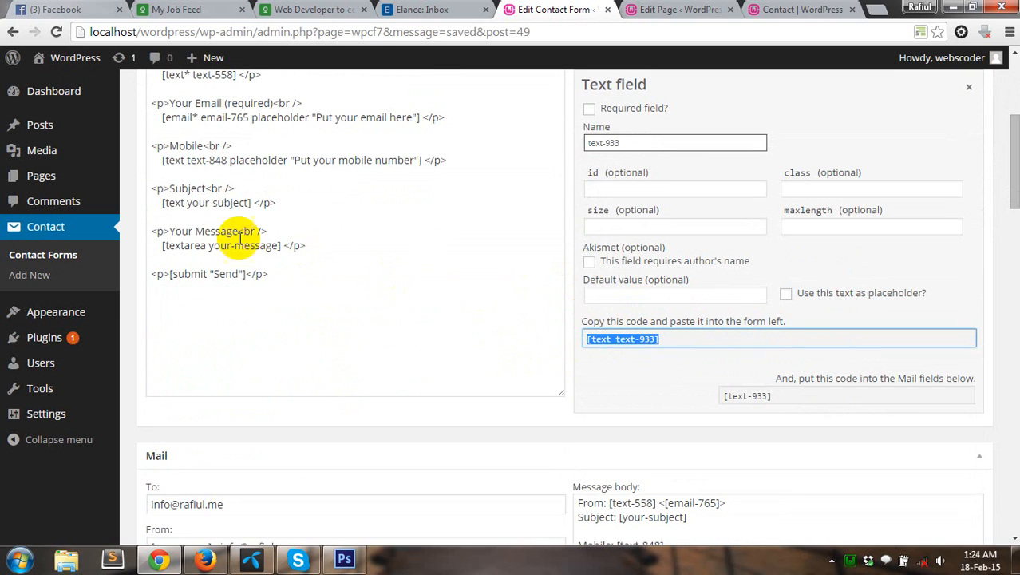
click(159, 199)
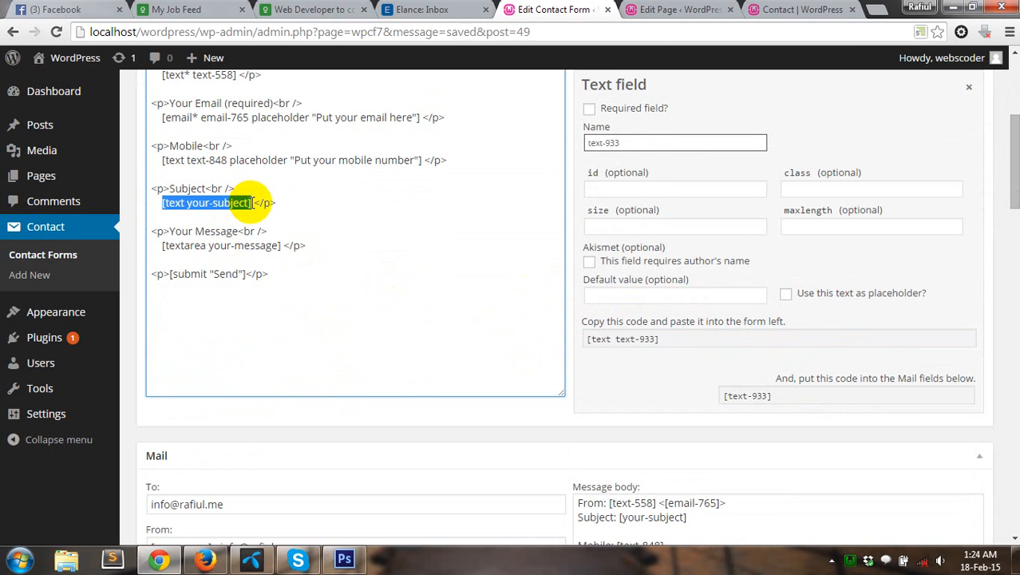
shift+click(248, 201)
key(ctrl+v)
Step: Replace [your-subject] in the mail message body with the [text-933] mail tag
click(740, 393)
key(ctrl+c)
scroll(747, 408, down, 3)
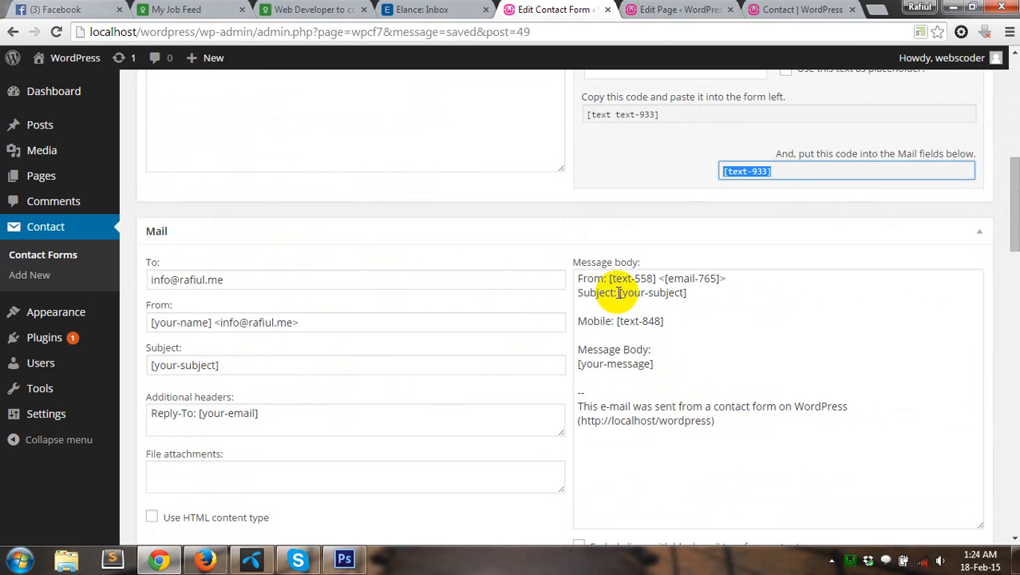
click(619, 292)
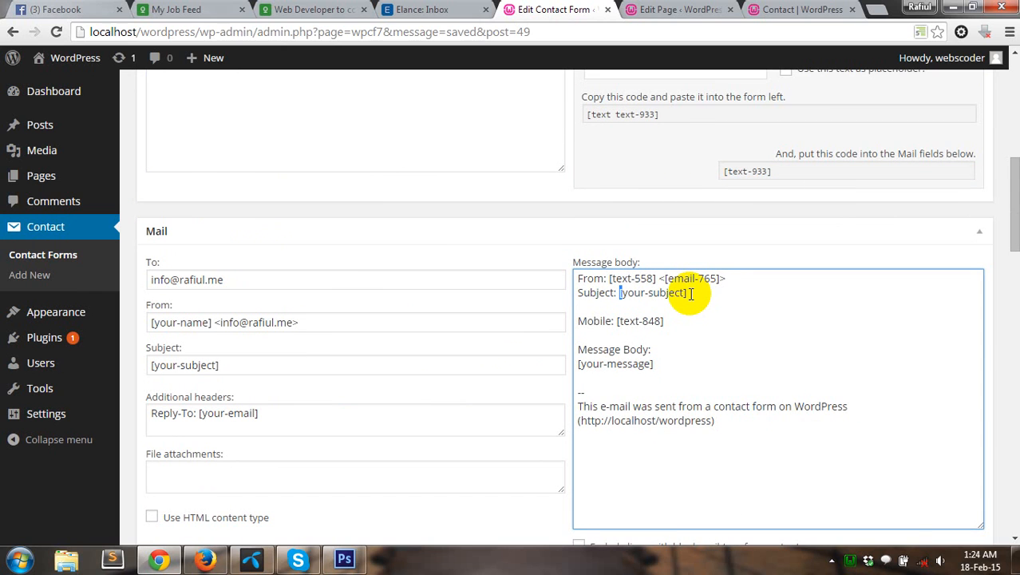
key(shift+Right)
key(shift+Right)
key(shift+Right)
key(shift+Right)
key(shift+Right)
key(shift+Right)
key(shift+Right)
key(shift+Right)
key(shift+Right)
key(shift+Right)
key(shift+Right)
key(shift+Right)
key(shift+Right)
key(shift+Right)
key(shift+Right)
key(shift+Left)
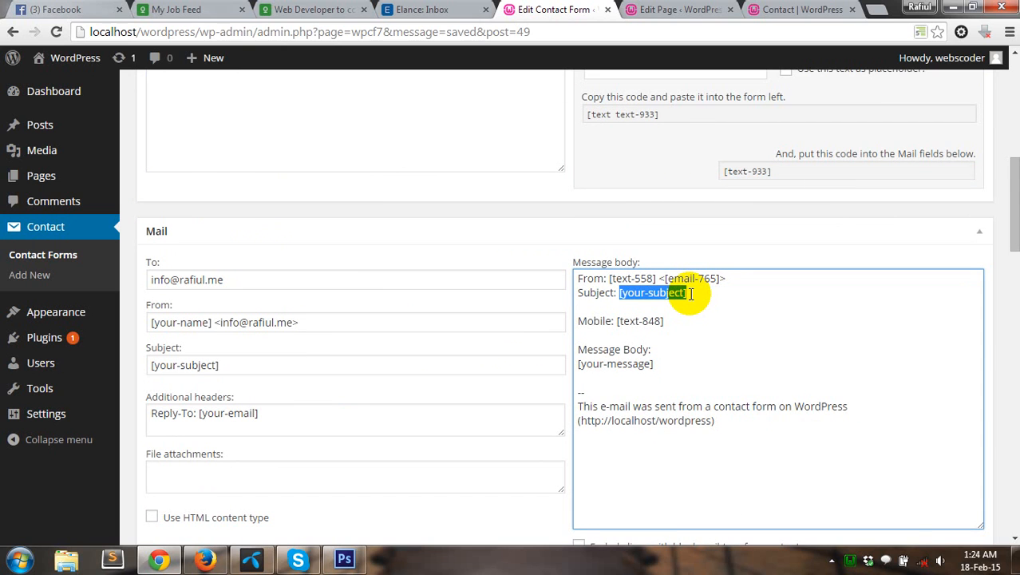
key(ctrl+v)
scroll(694, 343, up, 4)
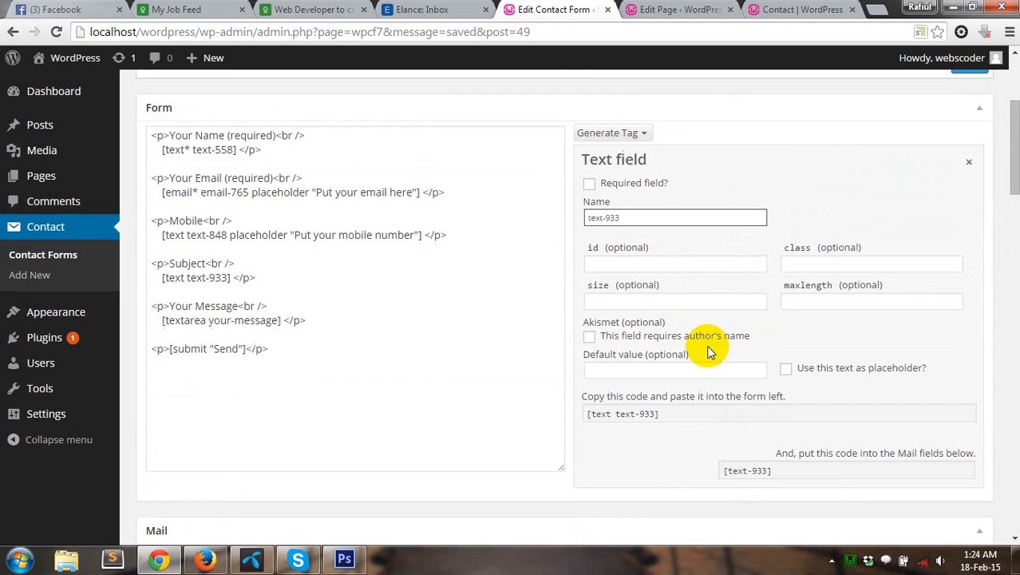
click(244, 319)
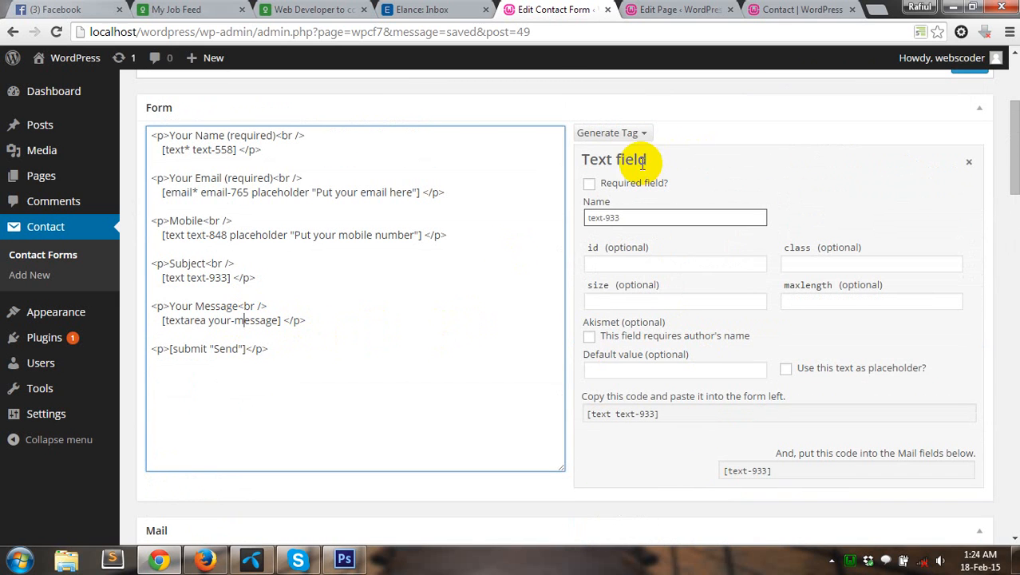
click(637, 133)
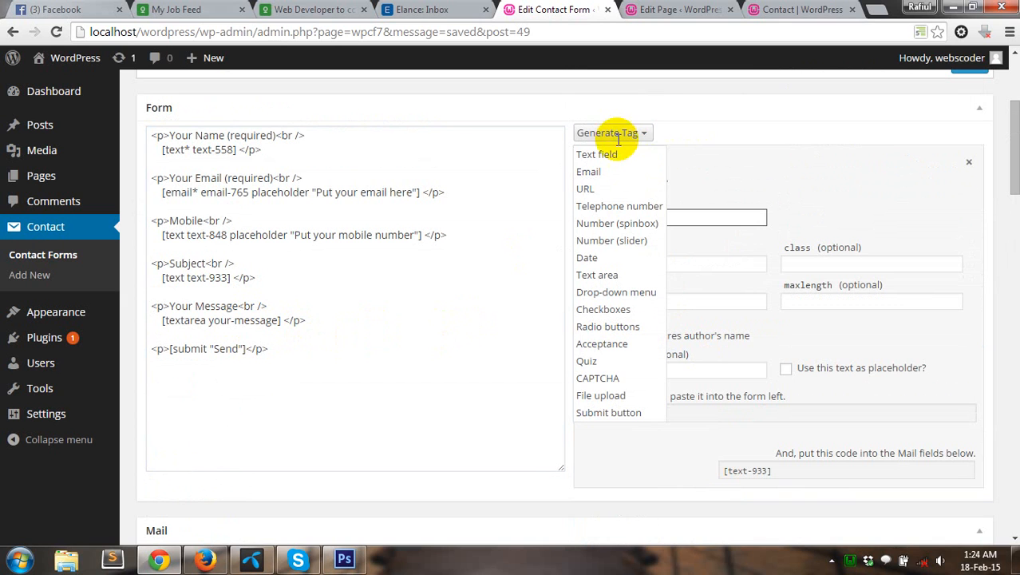
Step: Generate a [textarea textarea-828] tag and paste it over [textarea your-message] in the template
click(611, 274)
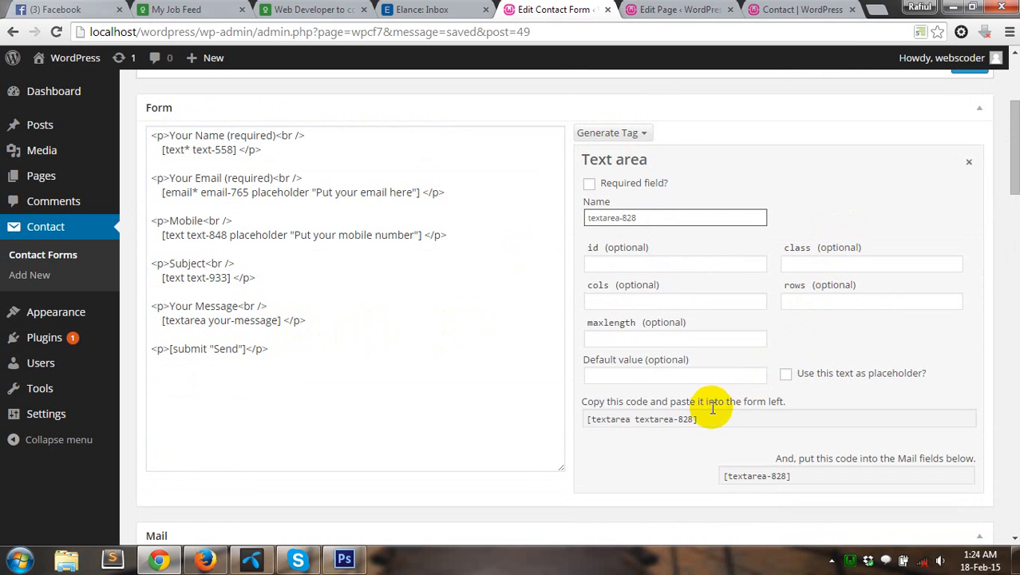
click(684, 419)
key(ctrl+c)
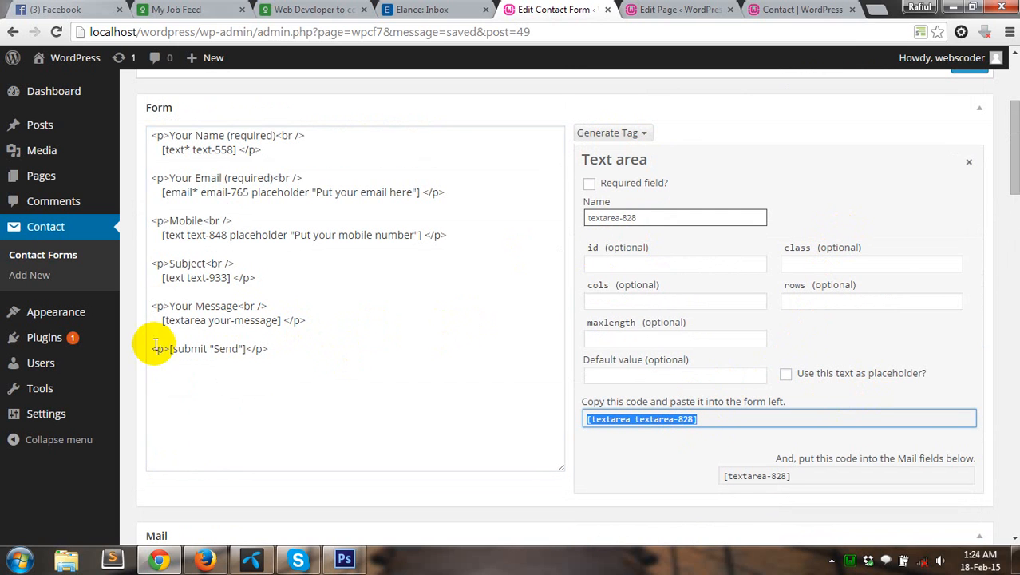
click(163, 320)
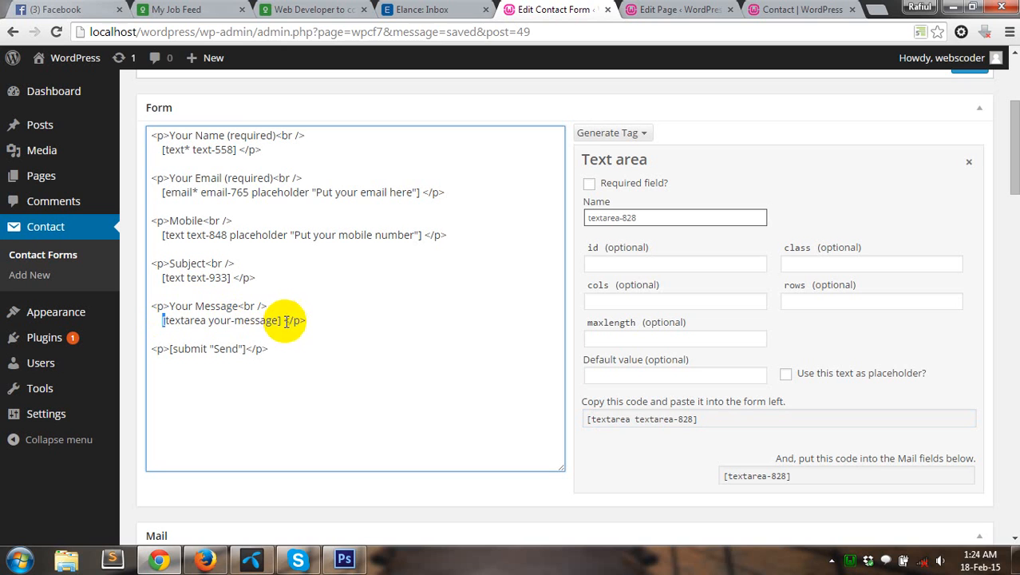
shift+click(282, 320)
key(ctrl+v)
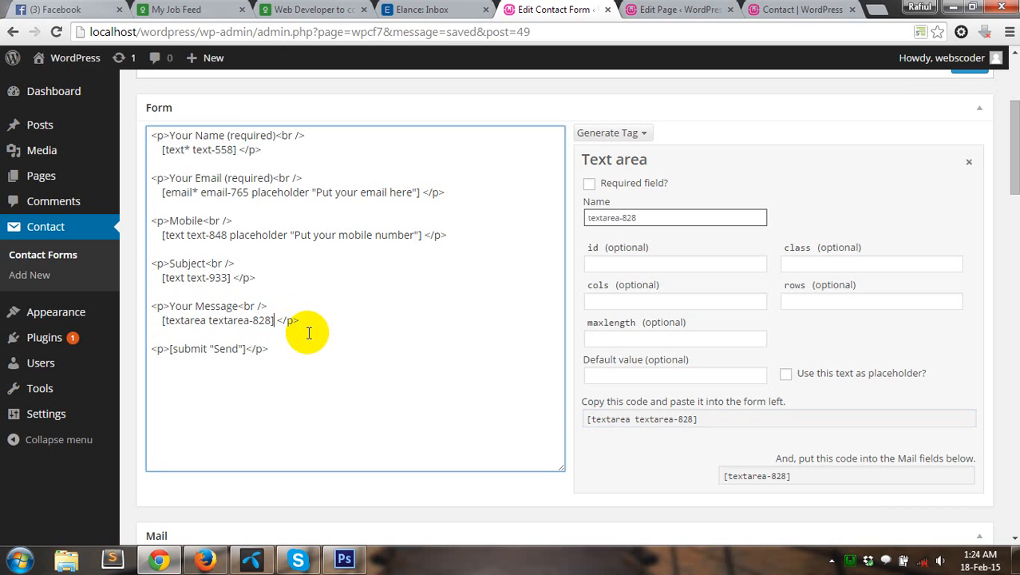
click(750, 477)
key(ctrl+c)
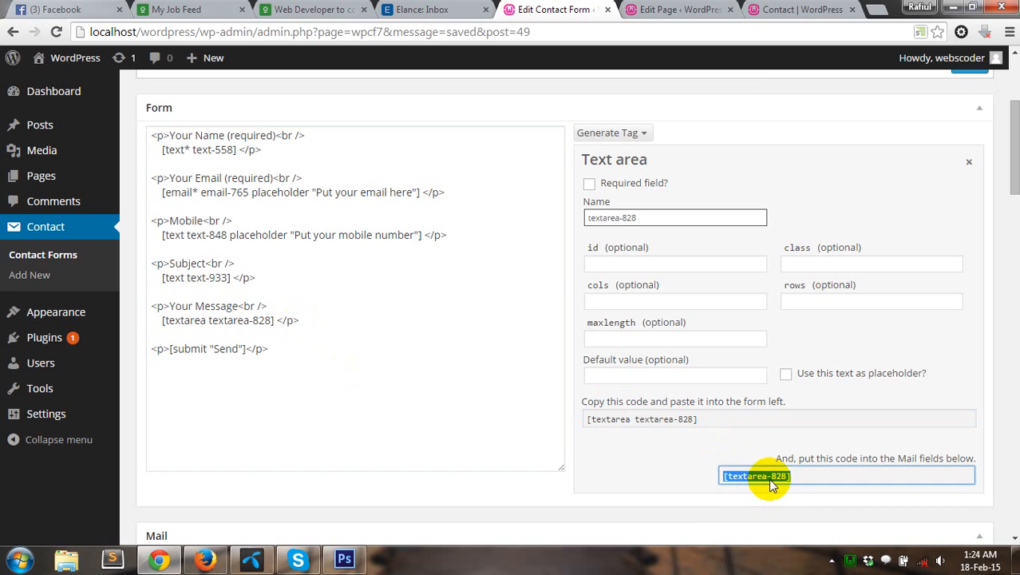
Step: Replace [your-message] in the mail message body with the [textarea-828] mail tag
scroll(638, 431, down, 3)
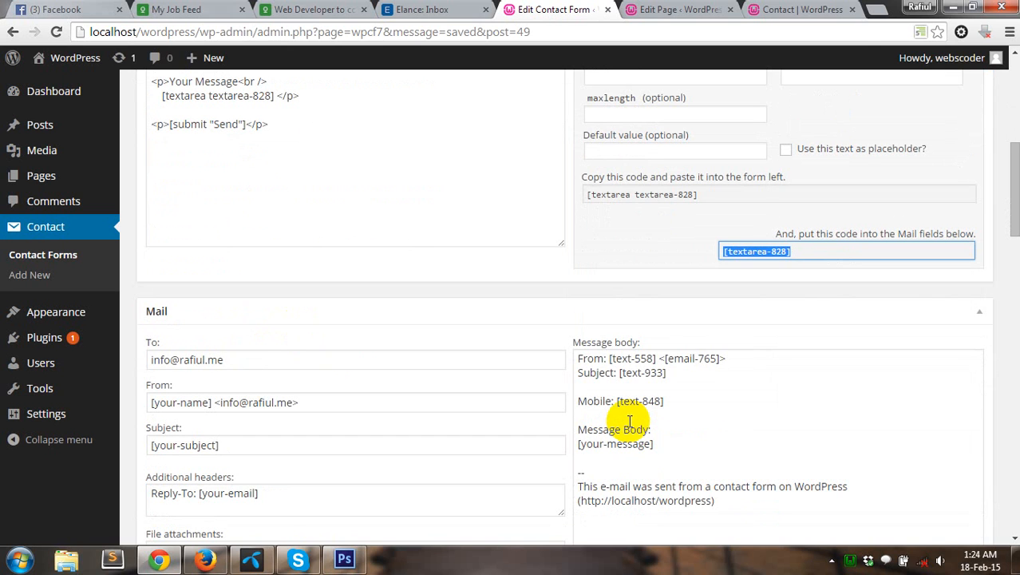
click(656, 444)
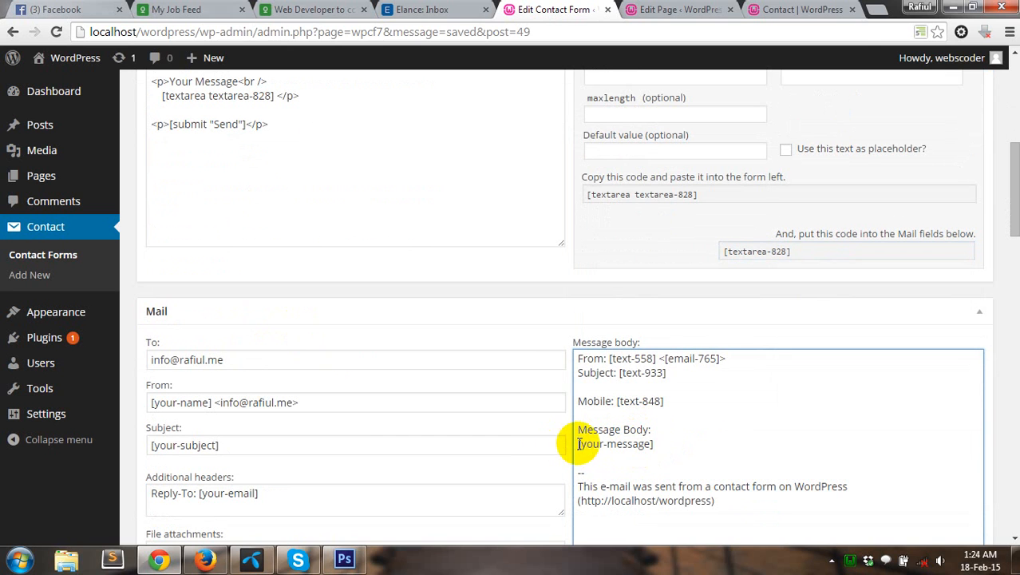
drag(579, 444, 653, 444)
key(ctrl+v)
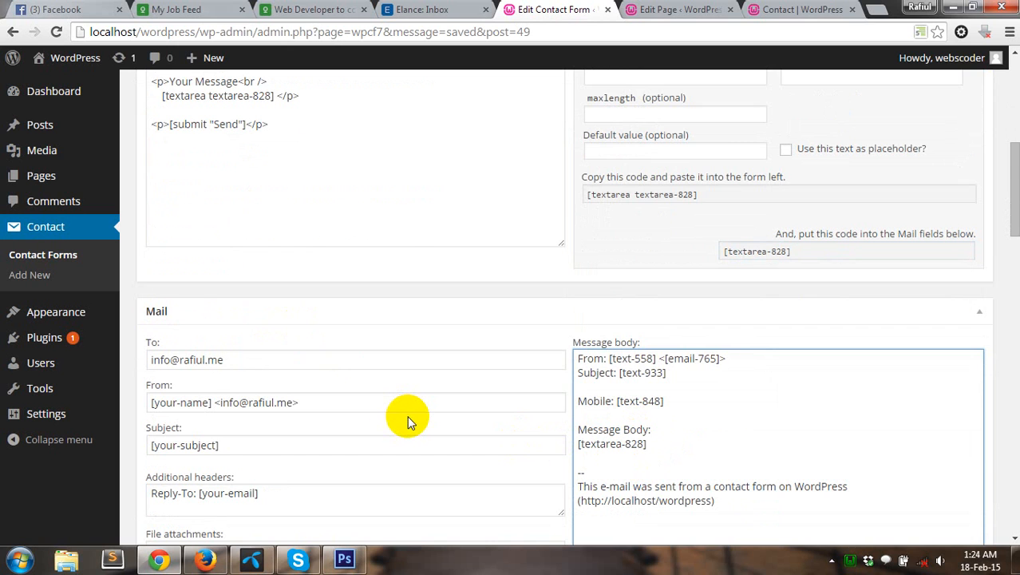
Step: Review the mail From address, Subject, Mail (2) and response message settings
scroll(407, 421, down, 2)
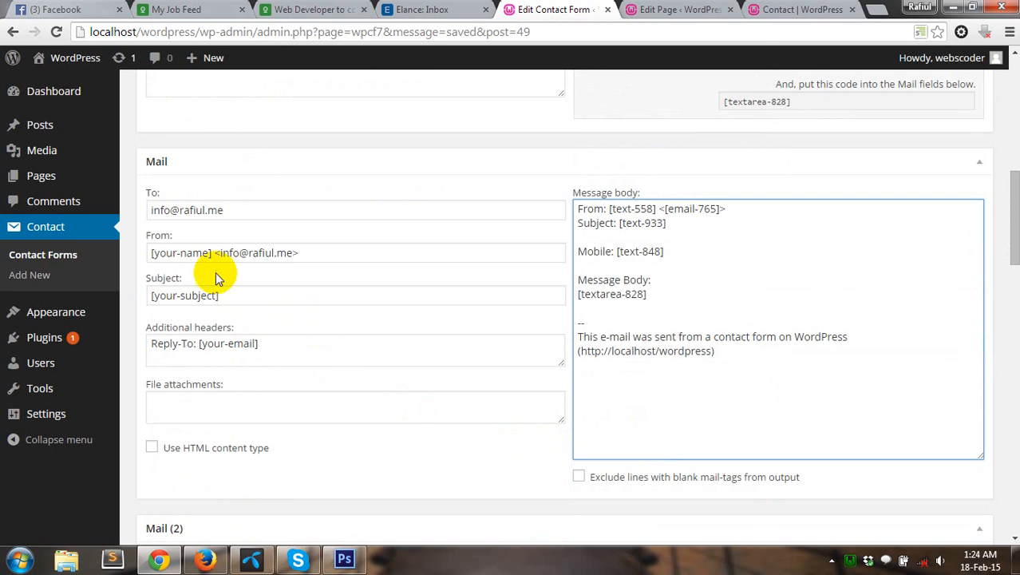
double_click(194, 250)
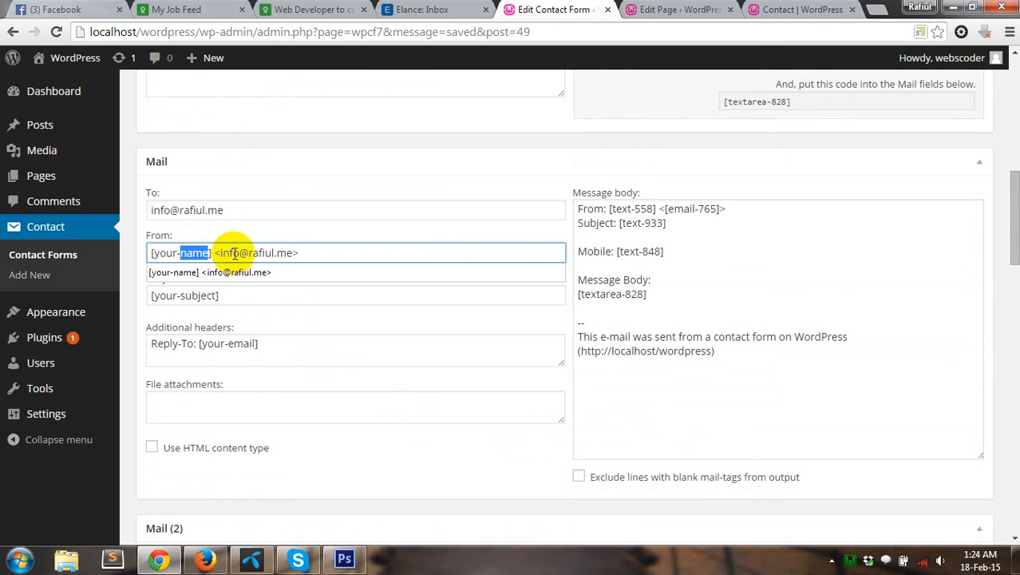
click(562, 253)
click(391, 296)
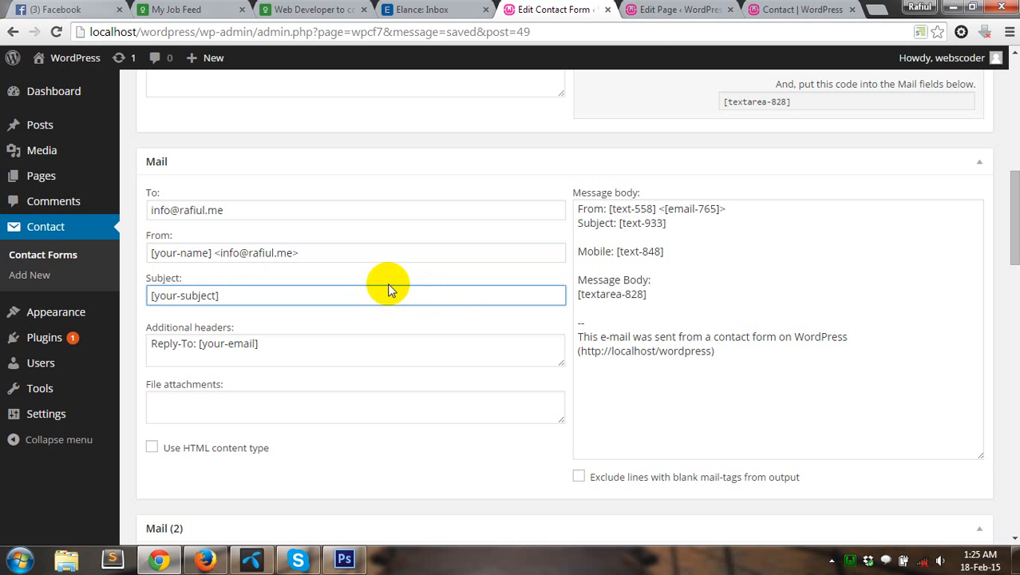
click(627, 293)
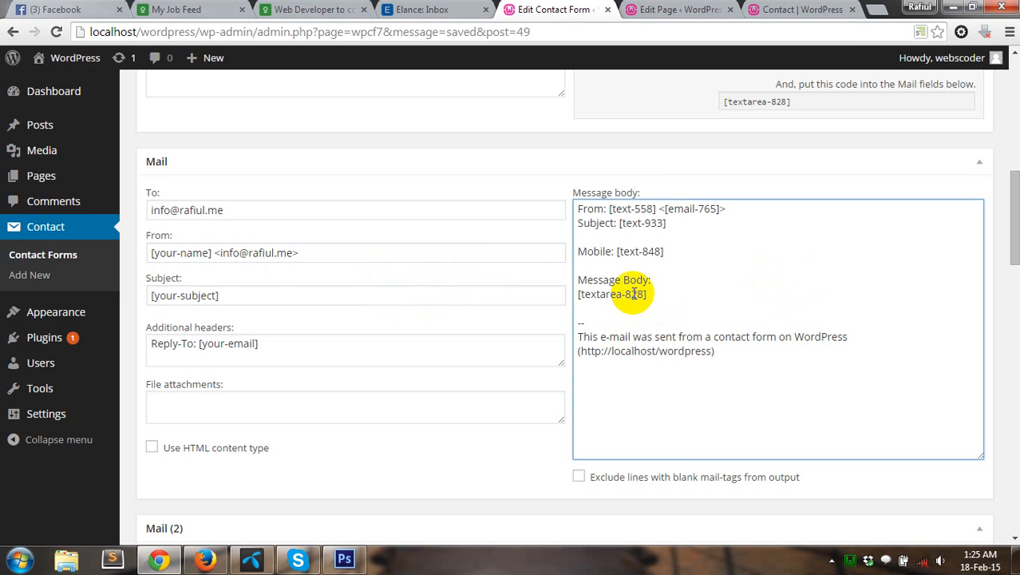
scroll(216, 303, down, 8)
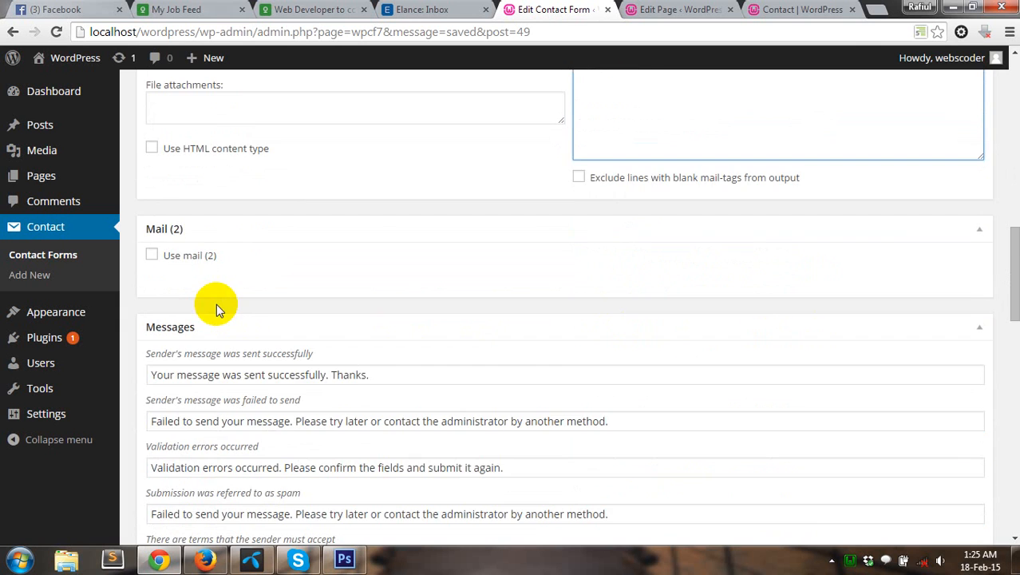
scroll(997, 285, up, 15)
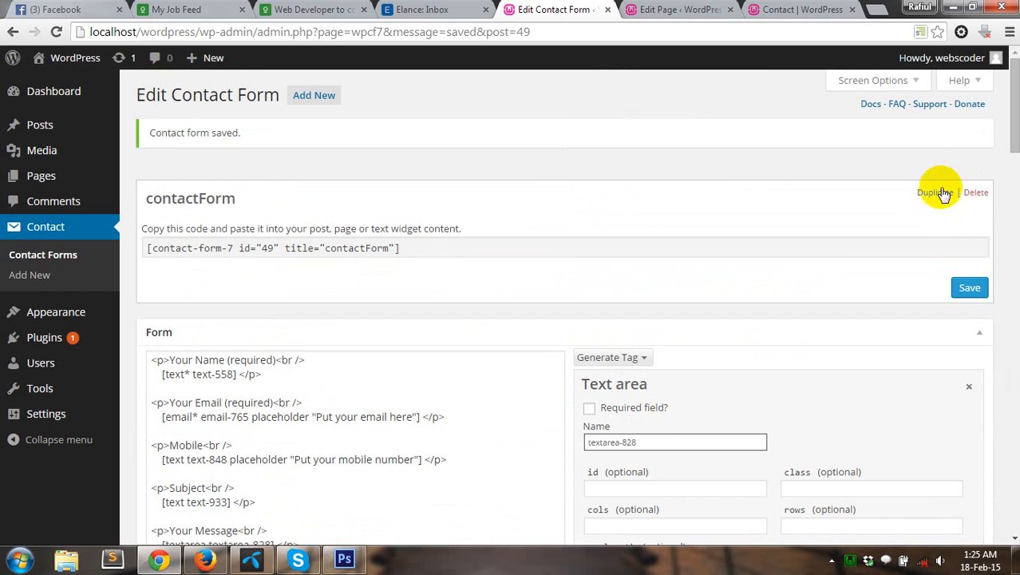
Step: Save contactForm and copy its shortcode
click(963, 296)
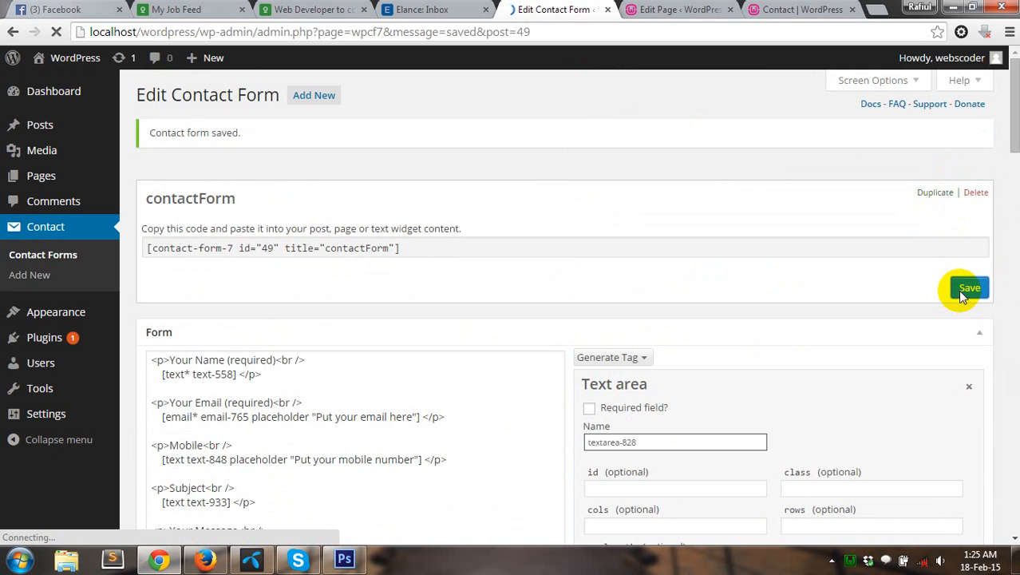
click(351, 250)
key(ctrl+c)
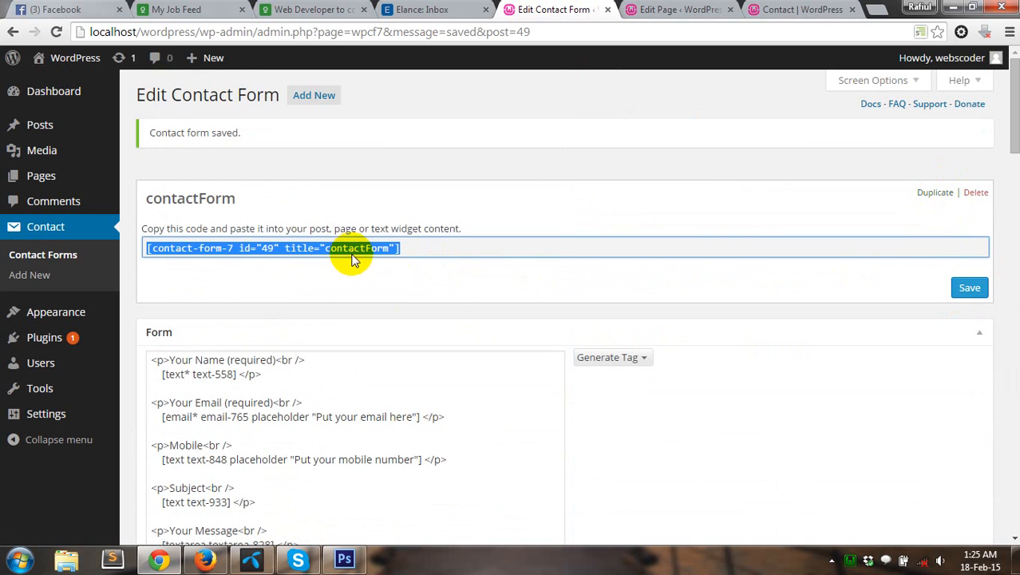
click(678, 10)
Step: Replace the Contact page's old shortcode with [contact-form-7 id="49" title="contactForm"] and update the page
drag(448, 296, 143, 296)
mouse_move(22, 294)
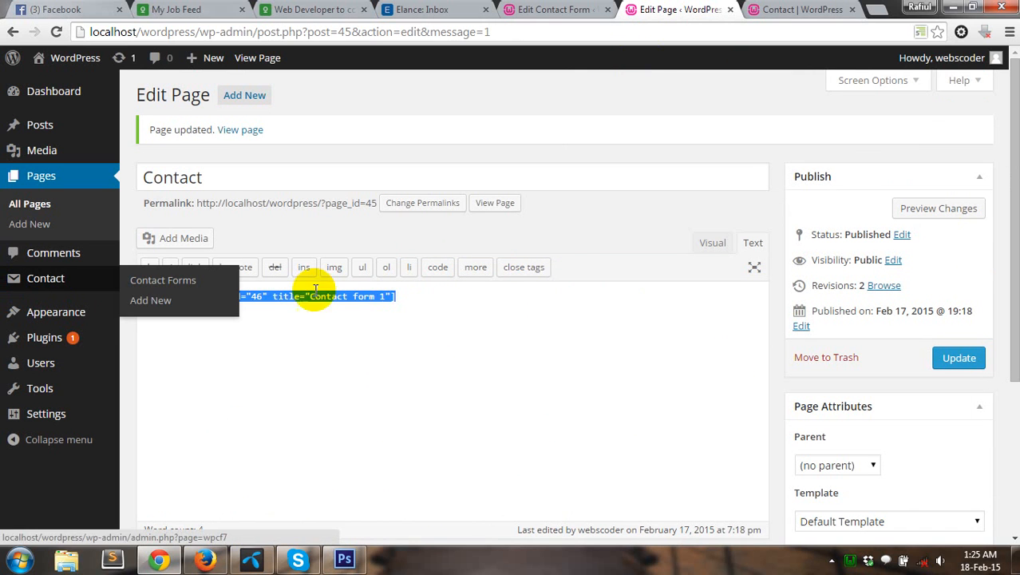
key(ctrl+v)
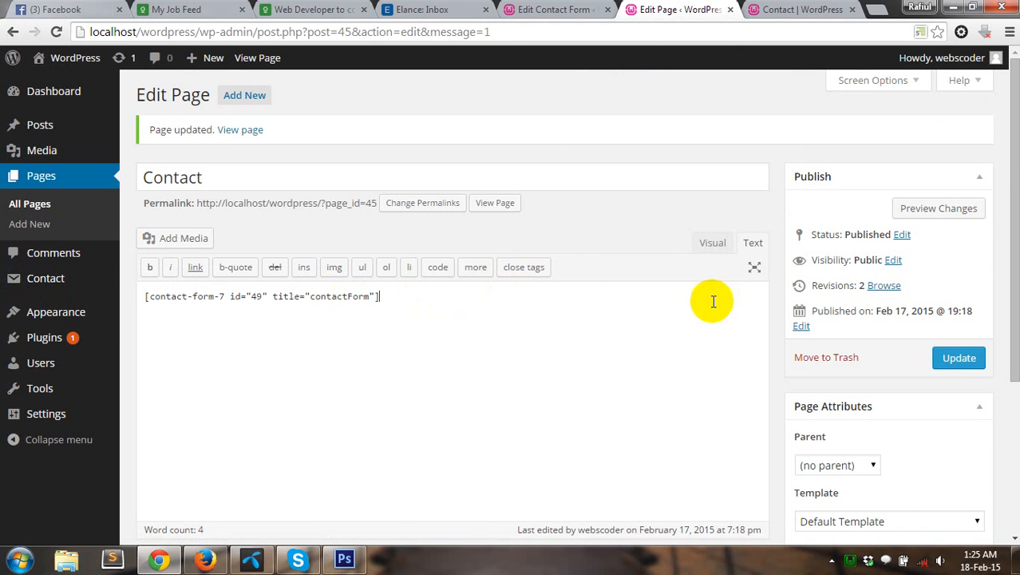
click(965, 359)
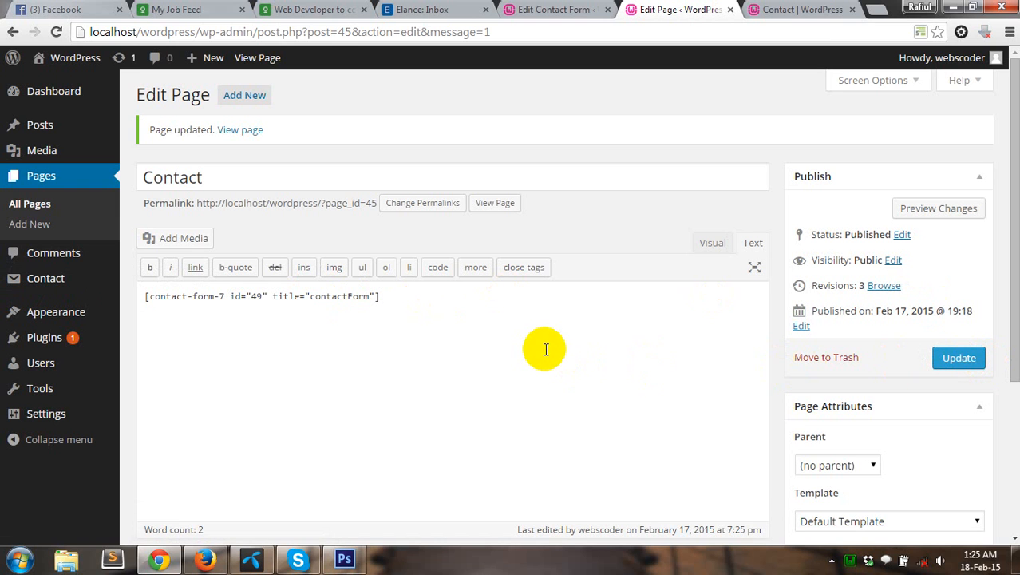
click(786, 9)
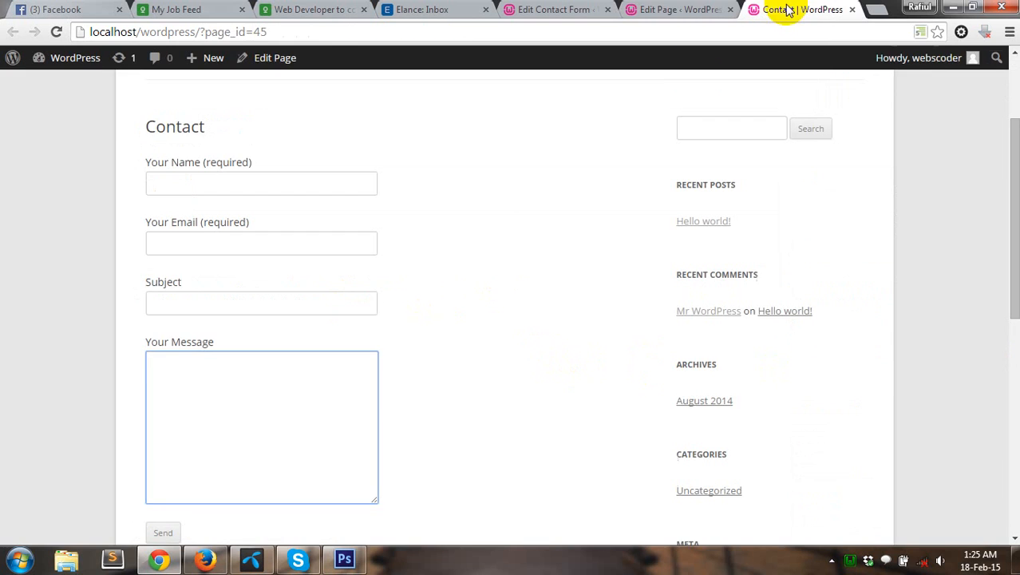
Step: Reload the live Contact page and check the Name, Email and Mobile fields
click(56, 32)
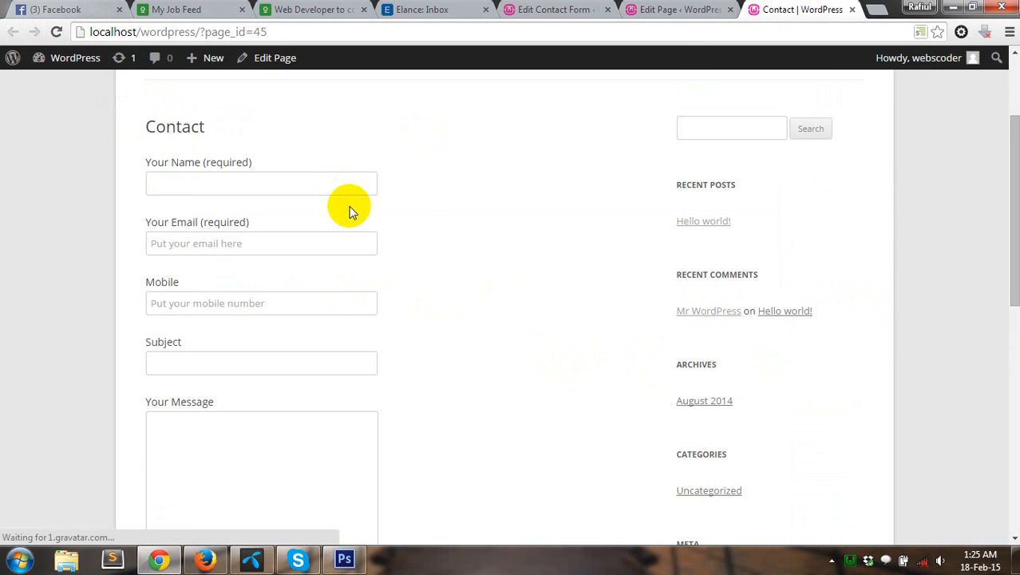
click(193, 181)
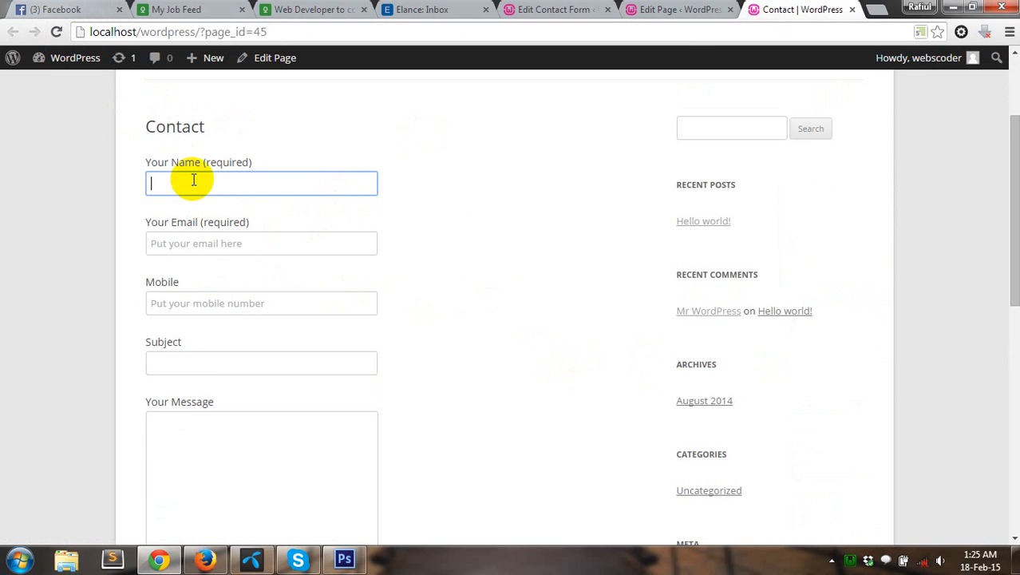
click(200, 243)
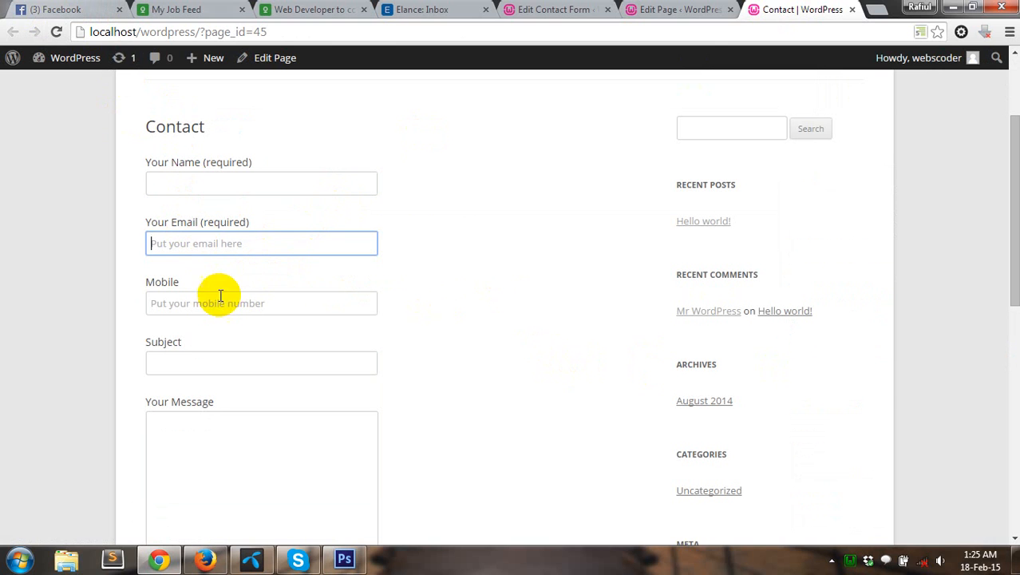
click(196, 300)
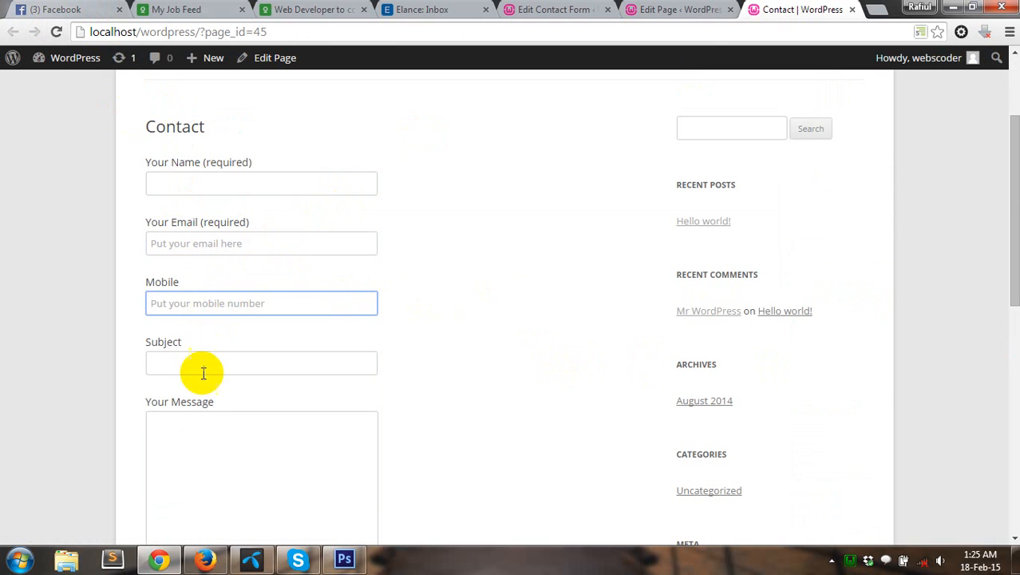
scroll(372, 346, down, 3)
scroll(247, 322, up, 5)
scroll(265, 339, down, 3)
scroll(239, 383, down, 1)
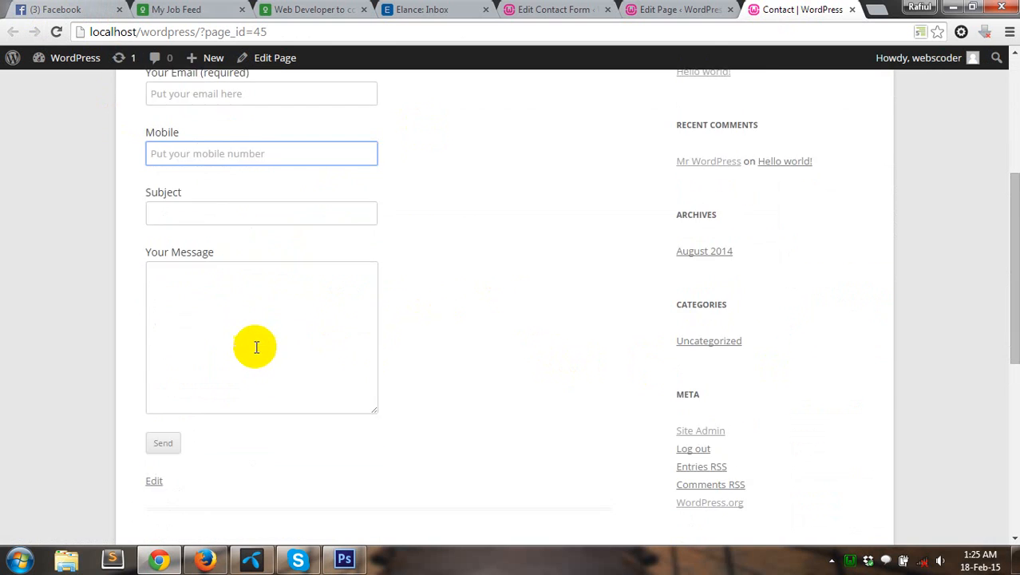
Step: Submit the empty form to trigger the required-field validation errors
click(169, 441)
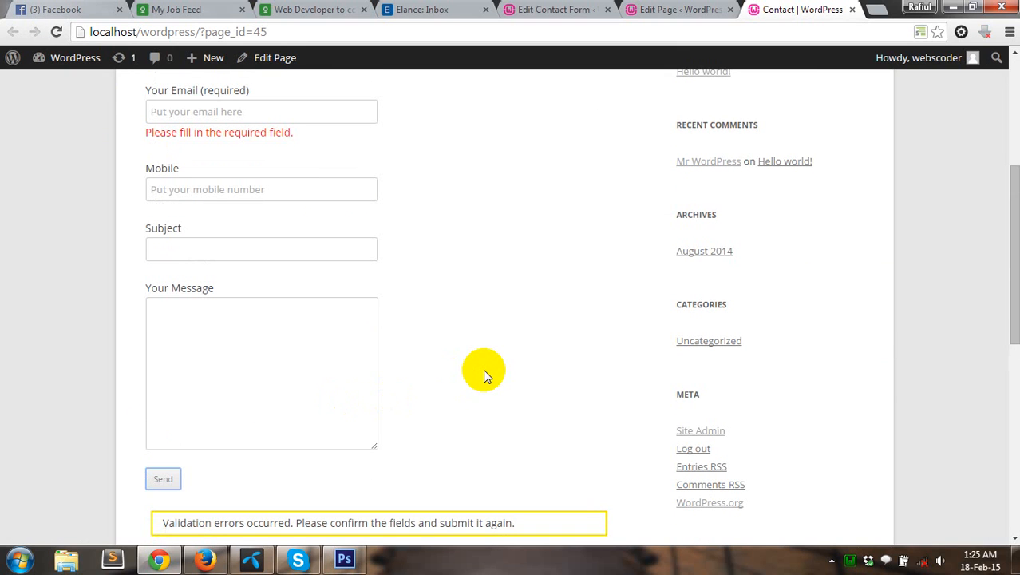
scroll(511, 407, down, 4)
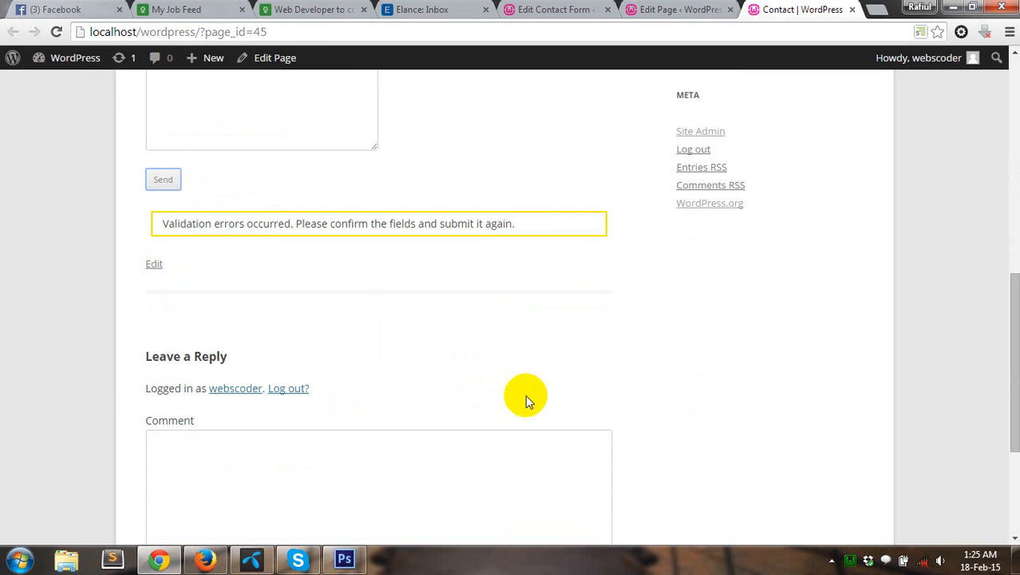
drag(162, 224, 449, 224)
Step: Fill in the sender's name and e-mail address on the Contact form, leaving Mobile blank
click(449, 224)
scroll(281, 232, up, 6)
click(262, 185)
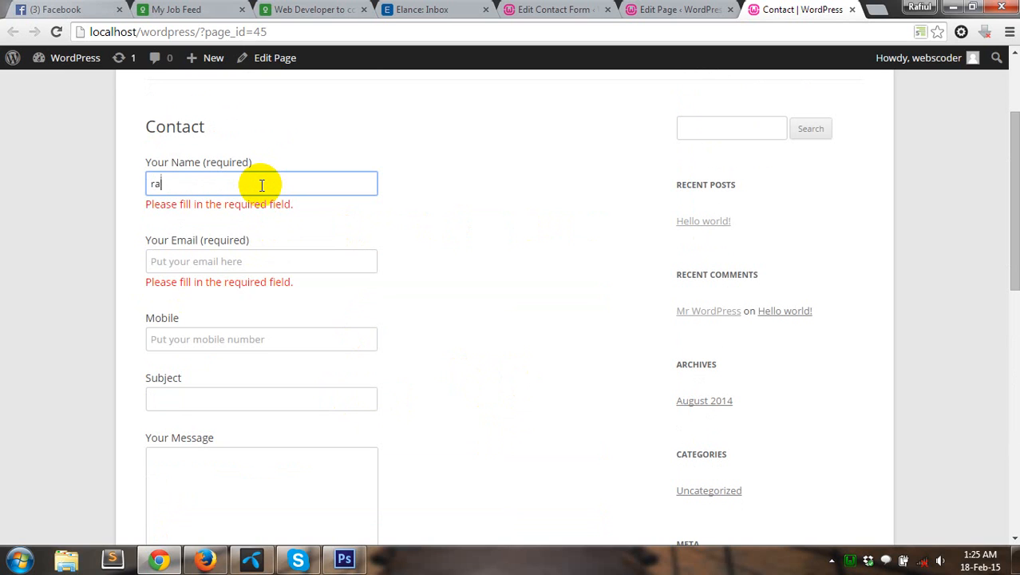
text(Rafi)
key(Tab)
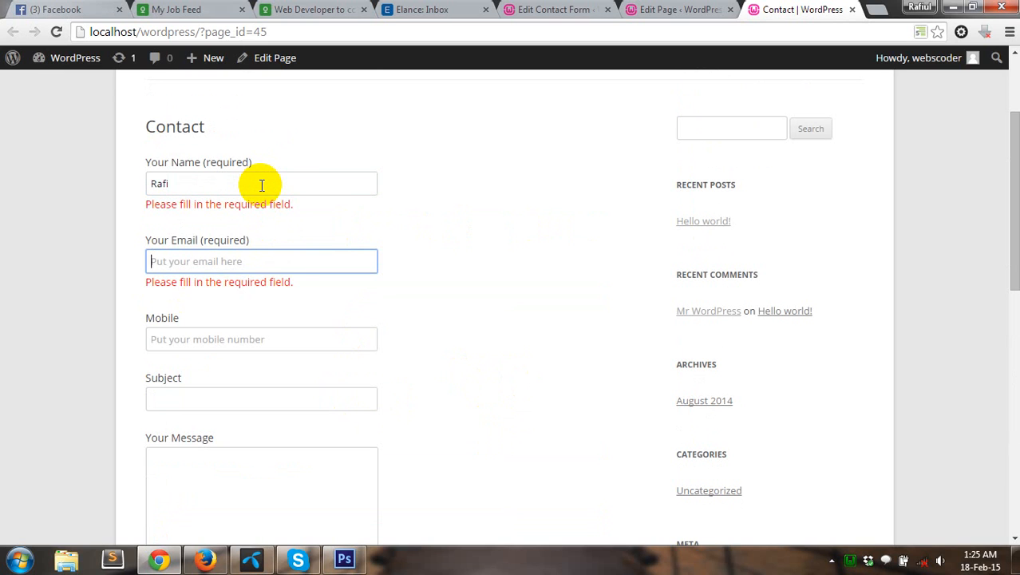
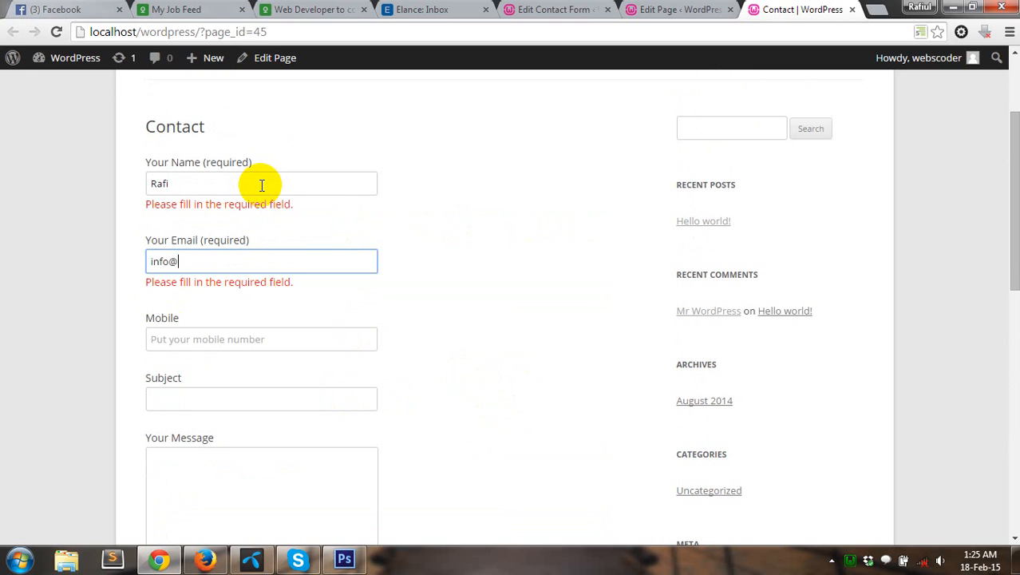
key(Tab)
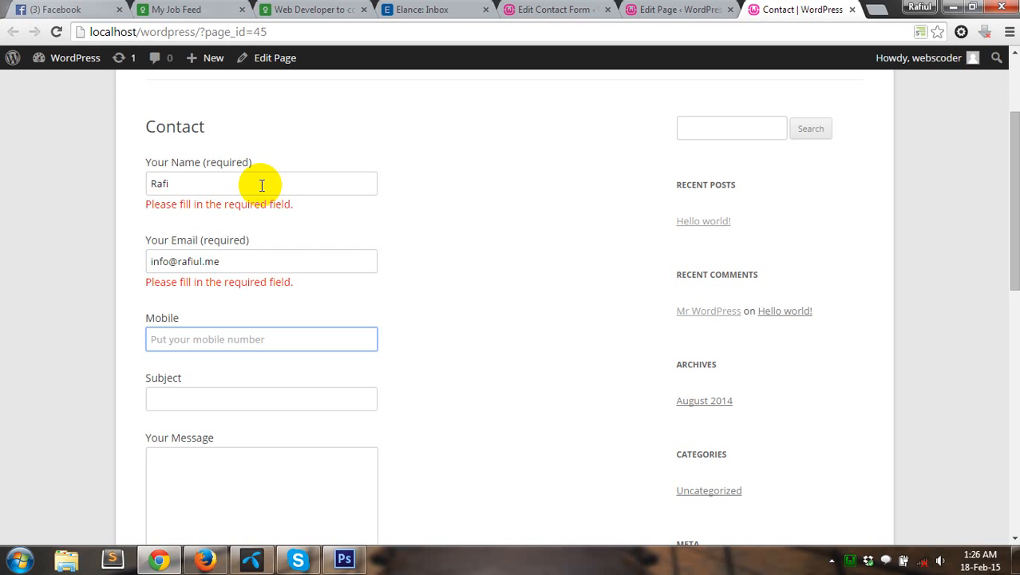
key(Tab)
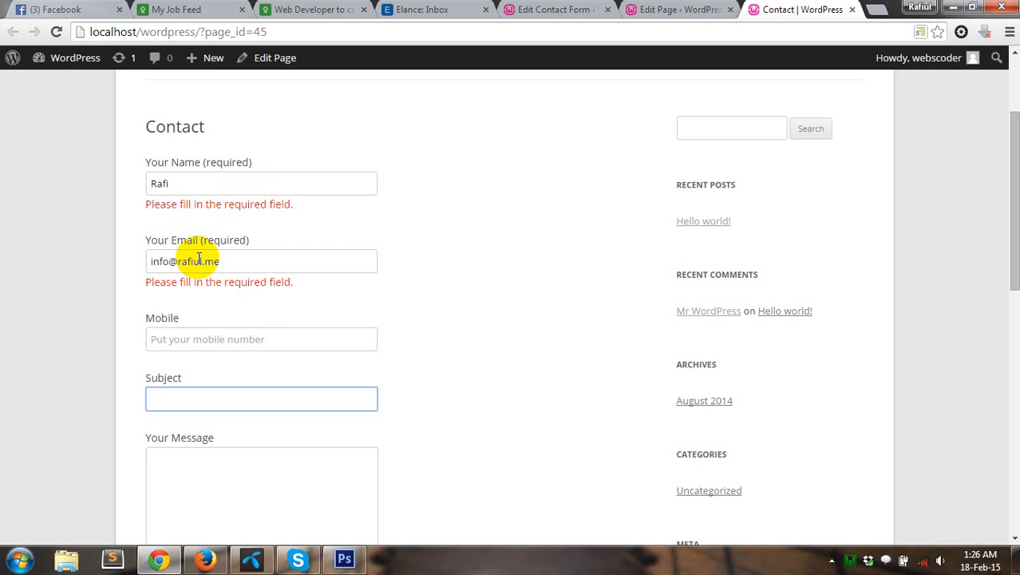
Step: Enter subject 'This is a test mail', copy it in as the message, and send the form
text(This is a test mail)
key(Tab)
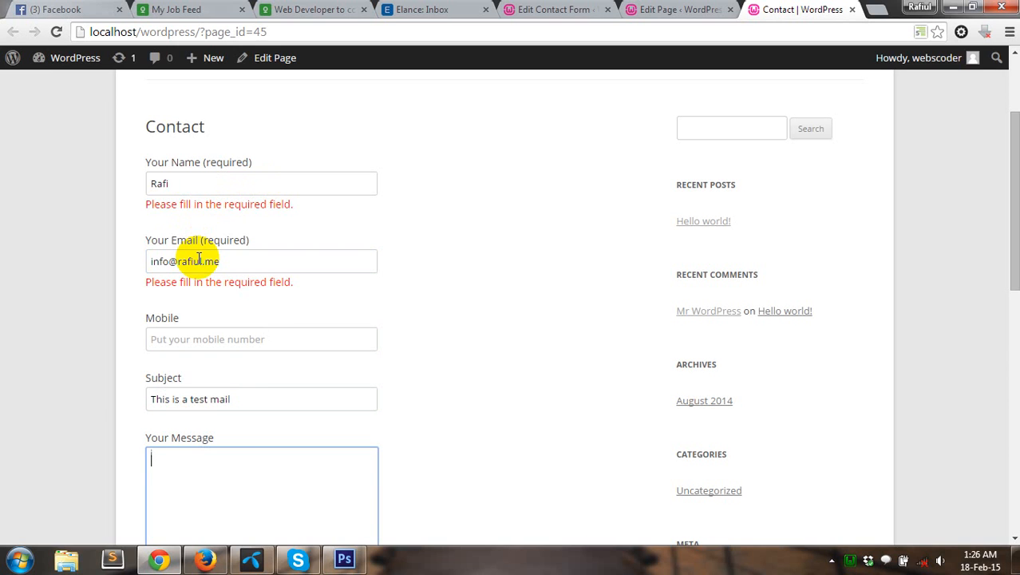
drag(241, 400, 118, 402)
key(ctrl+c)
click(200, 519)
key(ctrl+v)
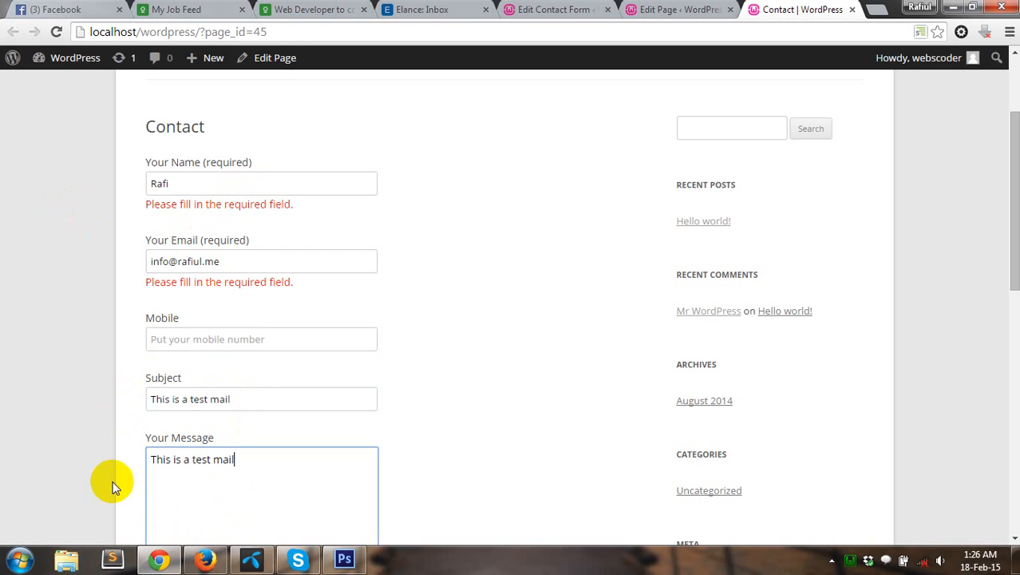
scroll(214, 500, down, 3)
click(166, 400)
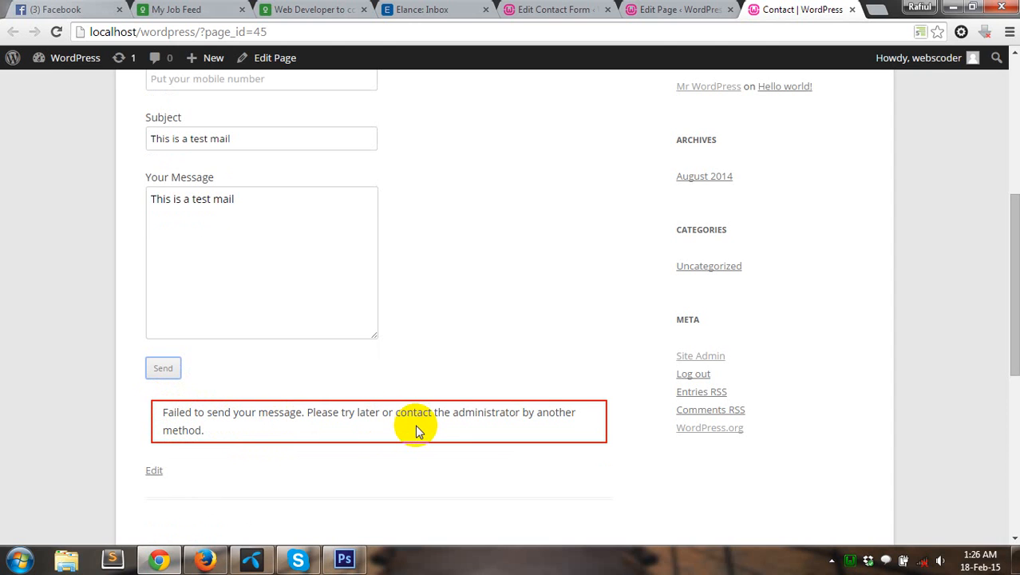
drag(205, 430, 237, 452)
click(159, 412)
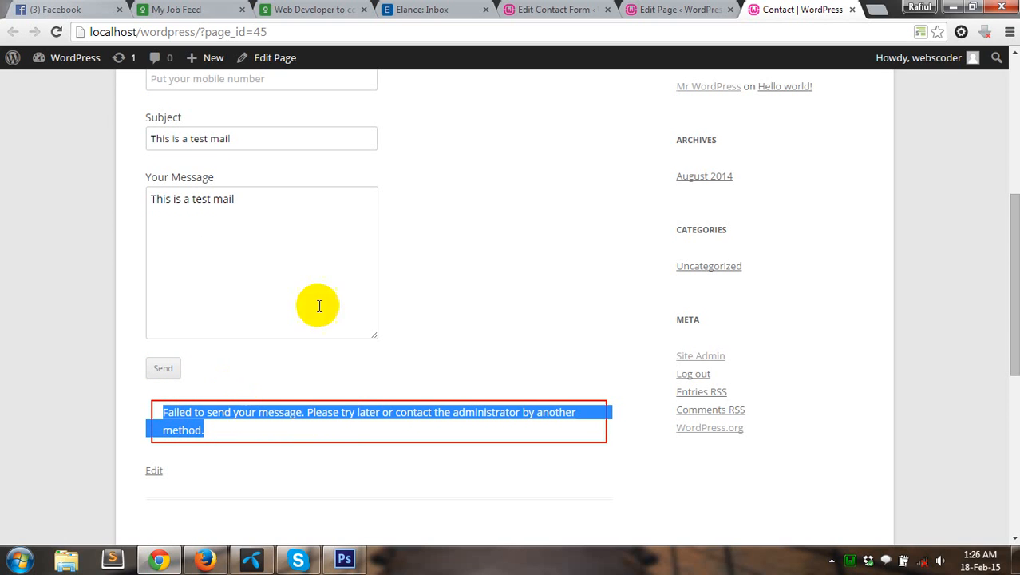
Step: Return to the admin Contact Forms list showing Contact form 1 and contactForm
scroll(402, 239, up, 3)
scroll(402, 237, up, 1)
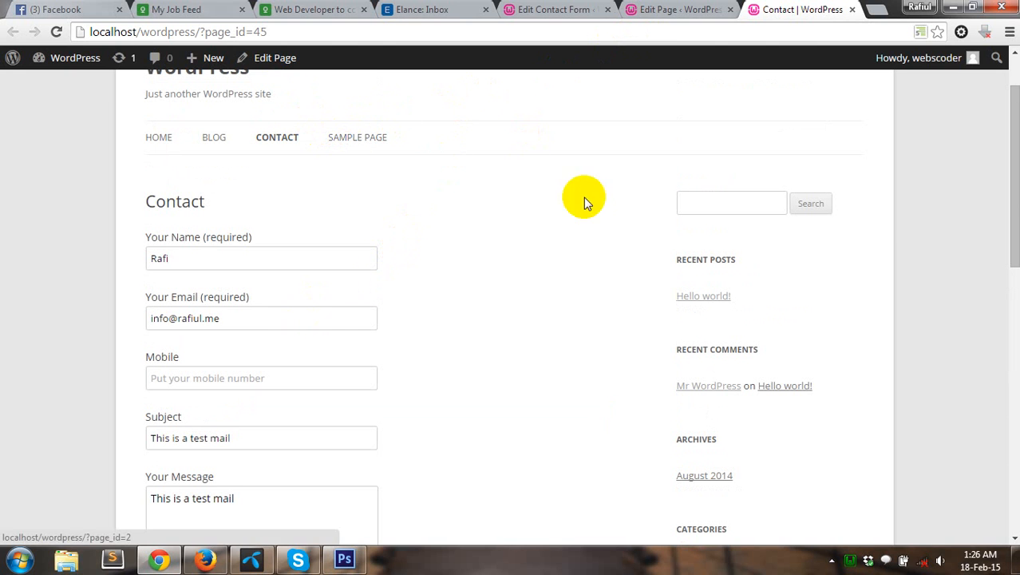
click(688, 7)
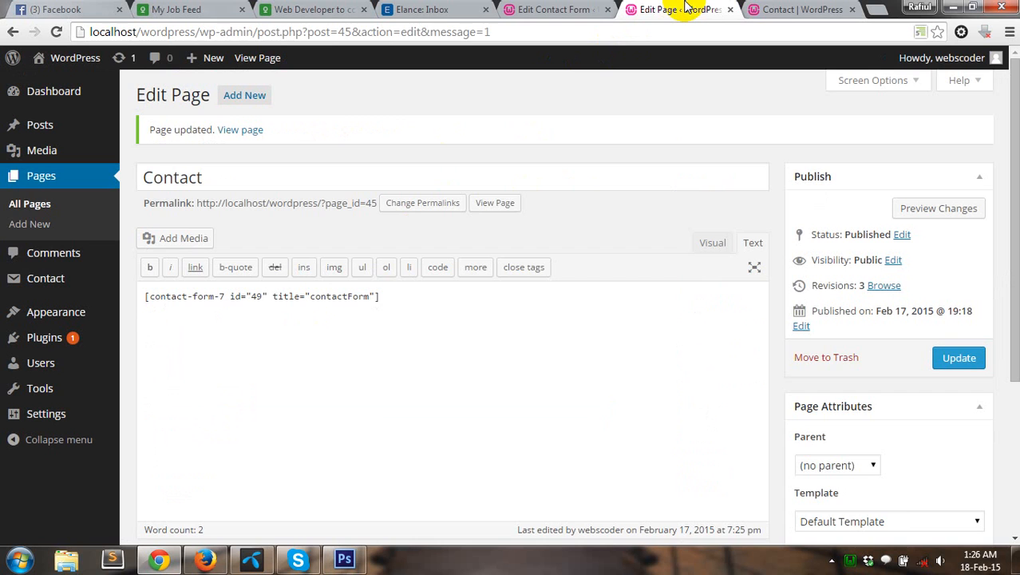
click(530, 10)
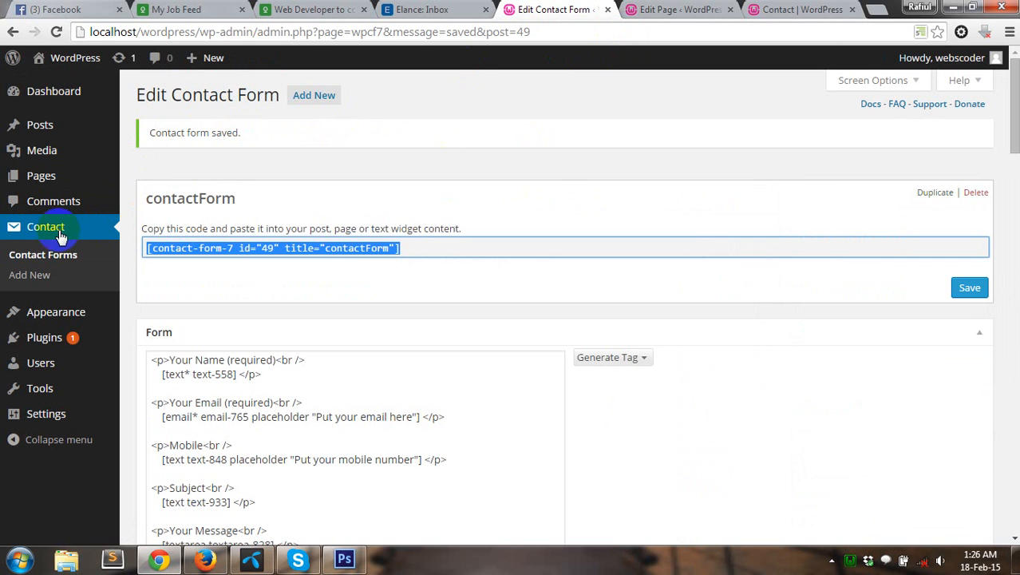
click(46, 257)
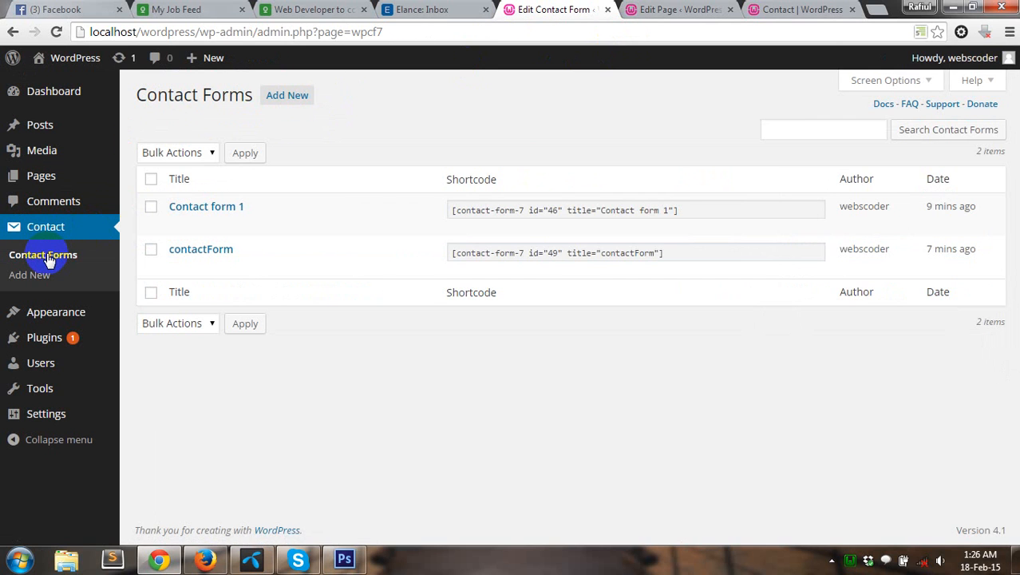